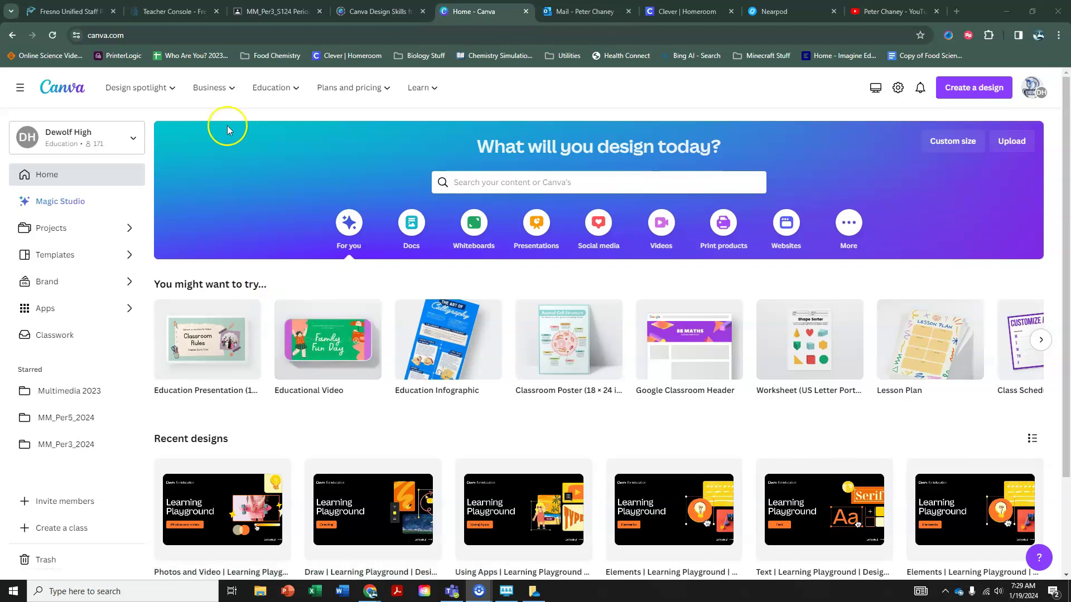
# - Open the Canva Design Skills for Students course from Learn > Design school
pyautogui.click(420, 88)
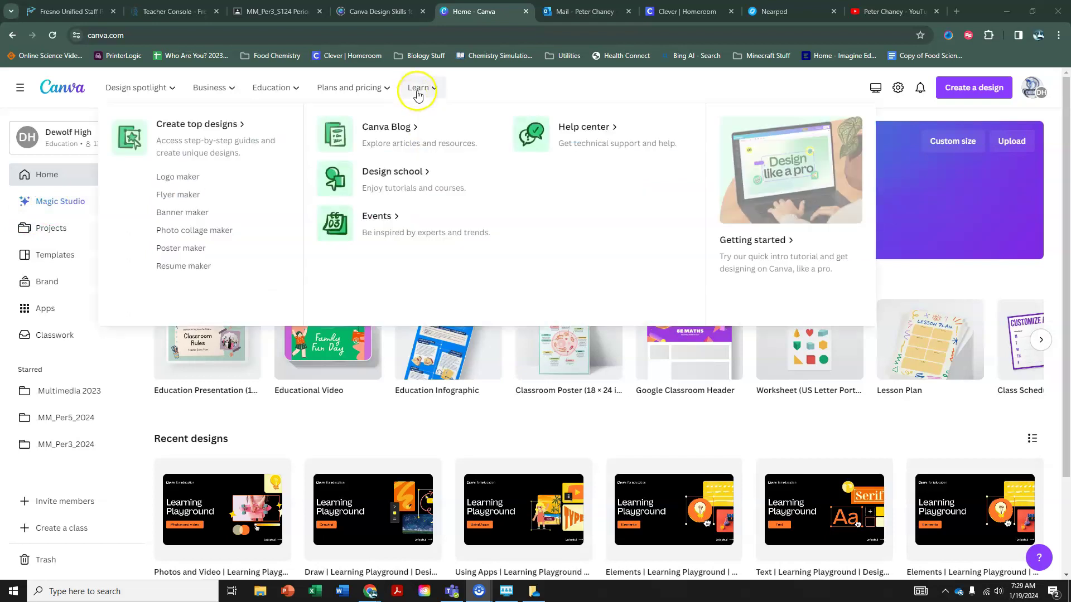
pyautogui.click(387, 172)
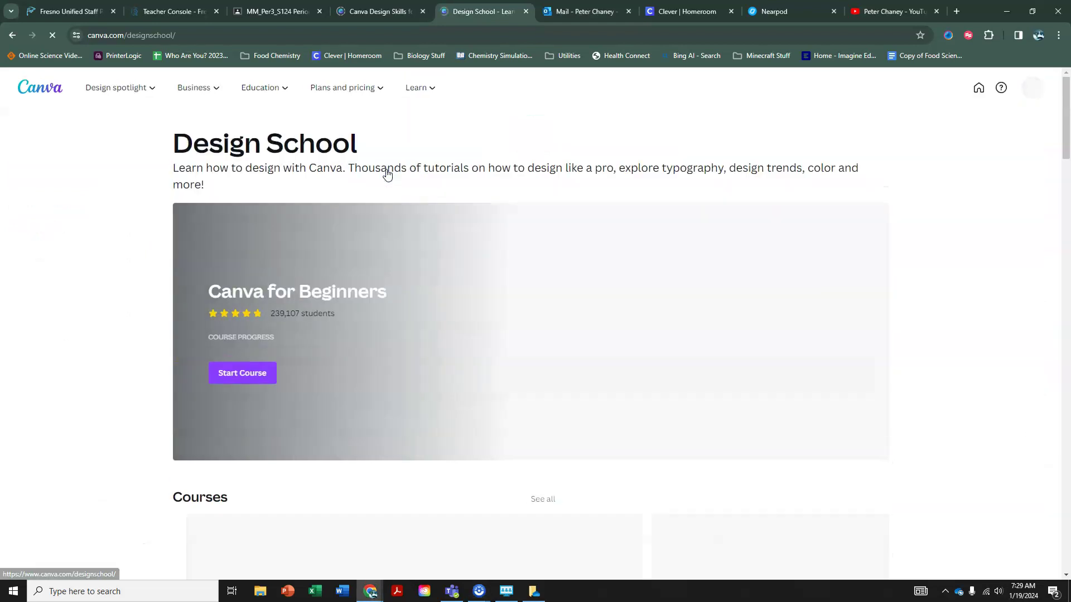
pyautogui.scroll(-5, 686, 273)
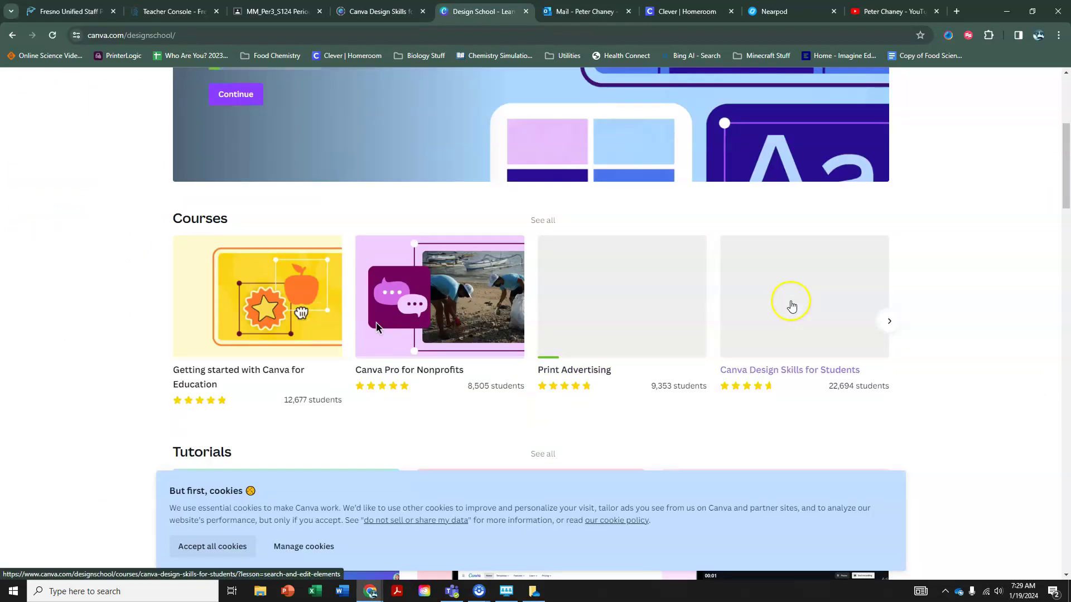
pyautogui.click(796, 300)
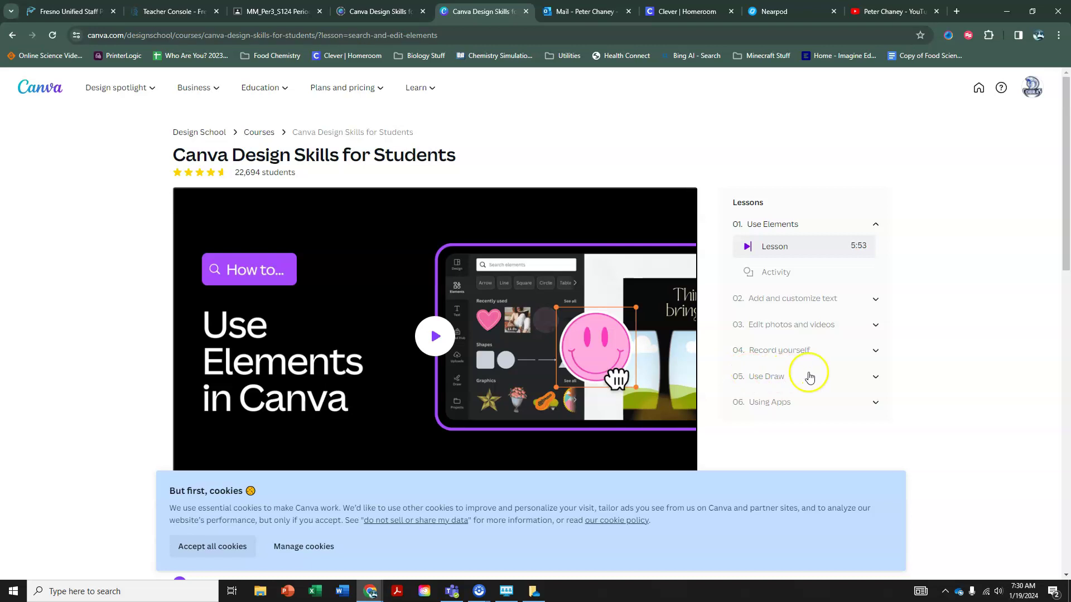
# - Expand lesson 06. Using Apps and launch its Activity as a Learning Playground design
pyautogui.click(798, 402)
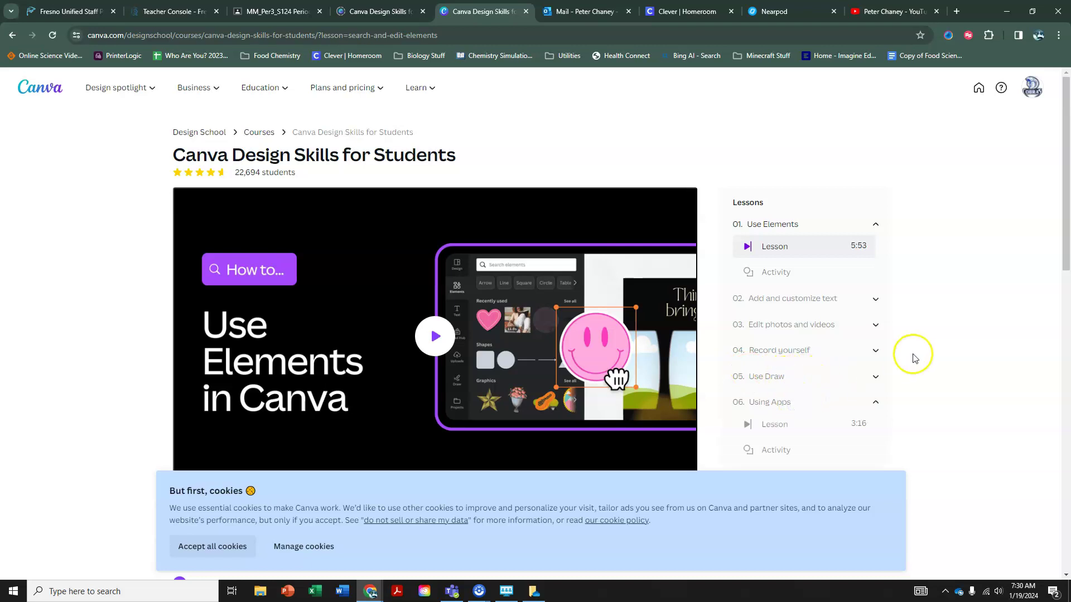
pyautogui.scroll(-1, 966, 333)
pyautogui.scroll(-2, 966, 333)
pyautogui.click(777, 341)
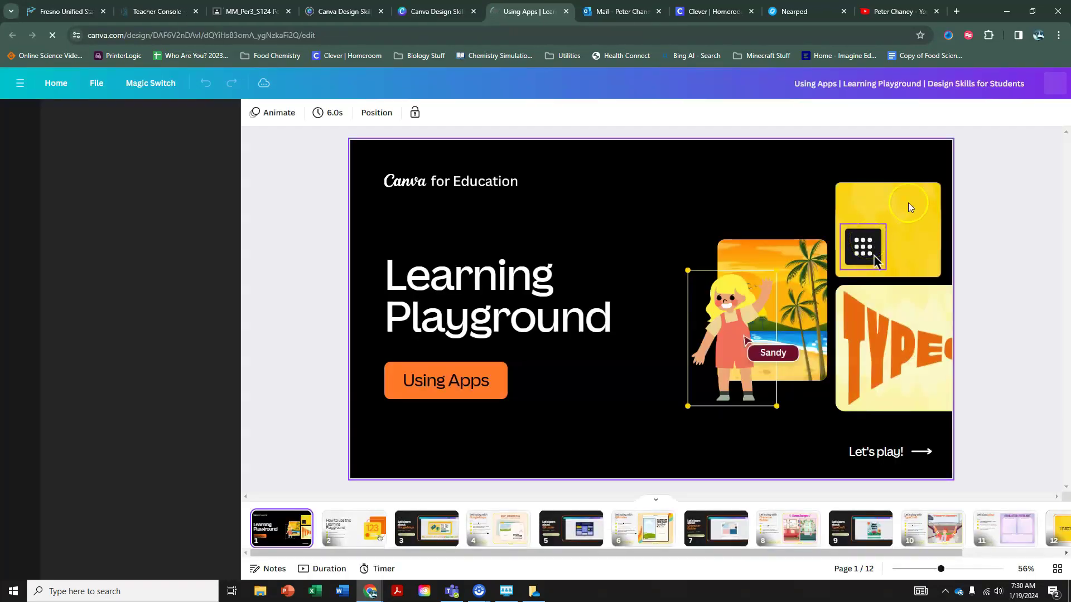
# - Save the Learning Playground design into the CDSS folder using Share > More > Save to folder
pyautogui.click(1041, 84)
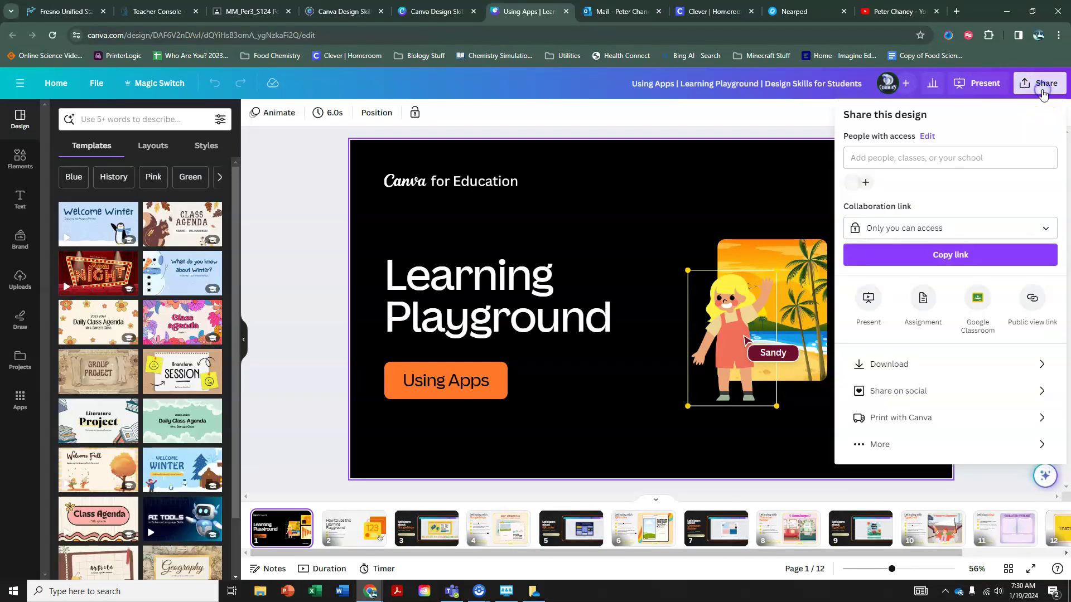
pyautogui.click(908, 445)
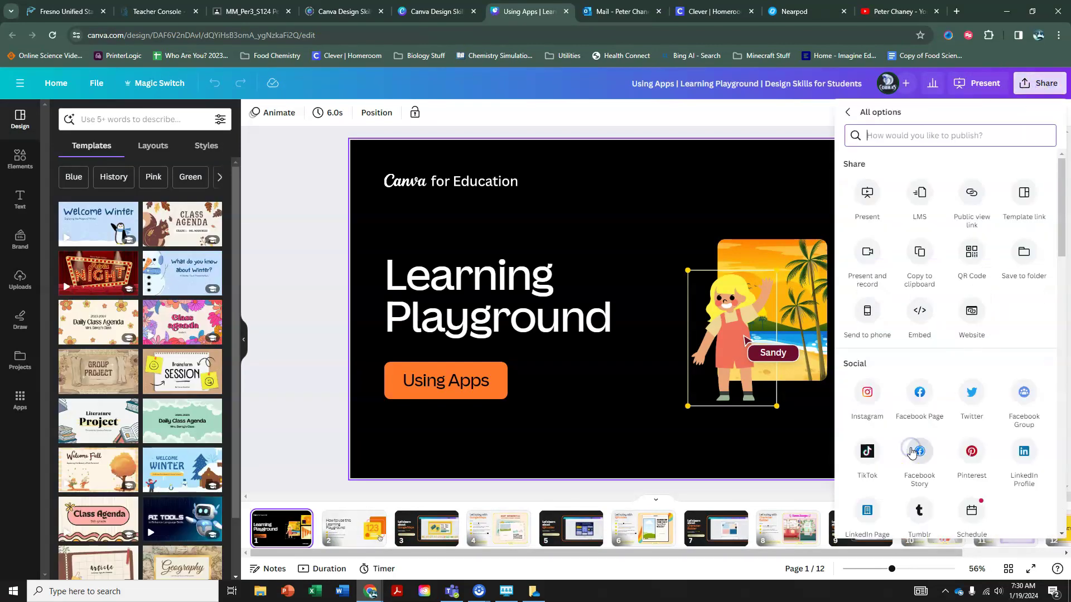
pyautogui.click(1025, 260)
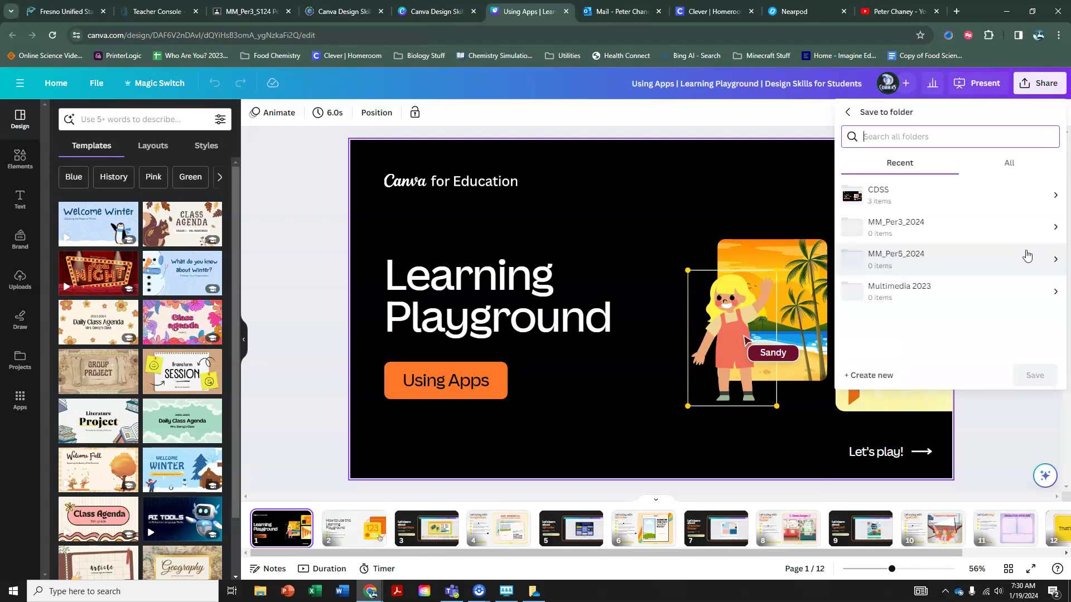
pyautogui.click(918, 198)
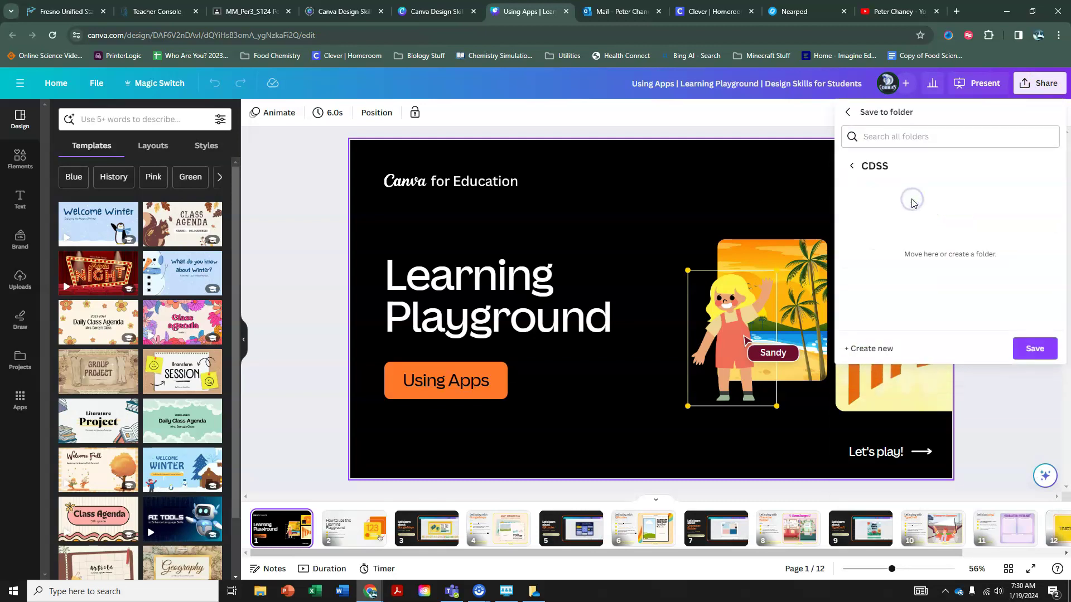
pyautogui.click(1037, 350)
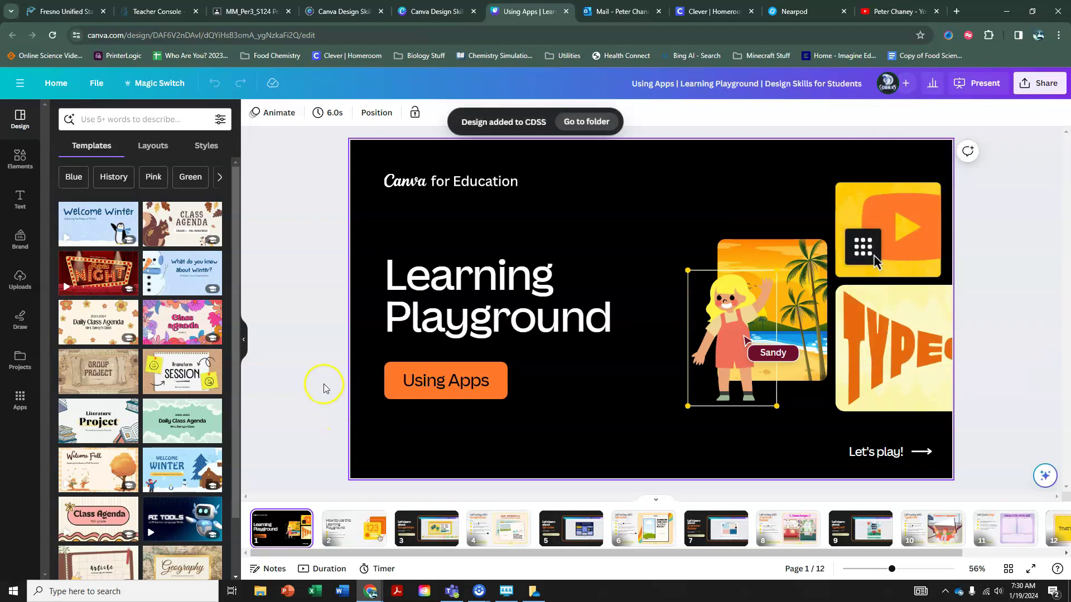
pyautogui.moveTo(677, 554); pyautogui.dragTo(650, 564)
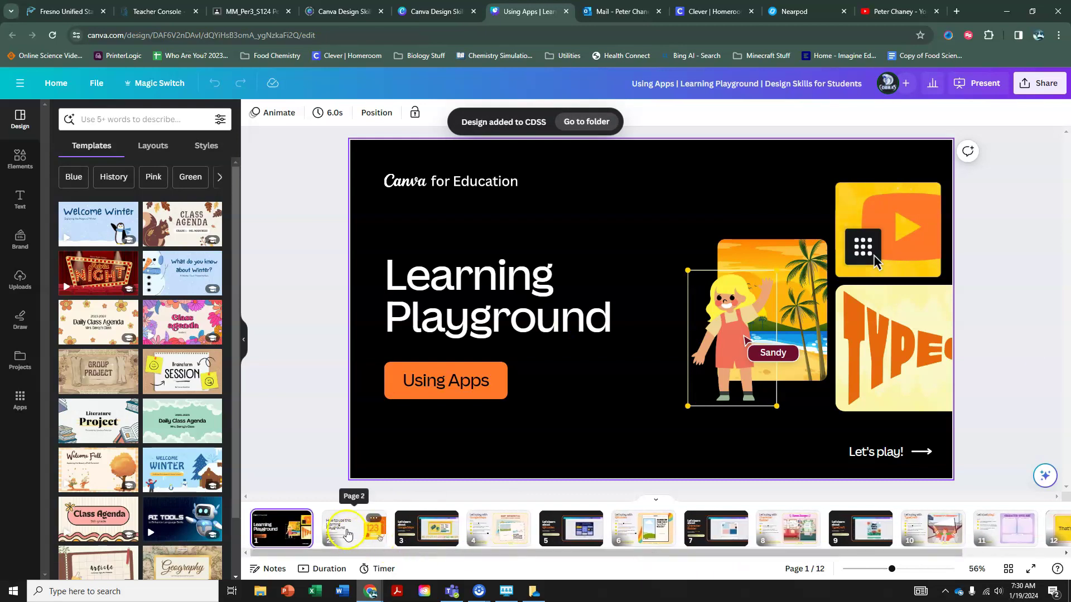
# - View pages 2 and 3, play the Google Maps video, then move to page 4
pyautogui.click(347, 530)
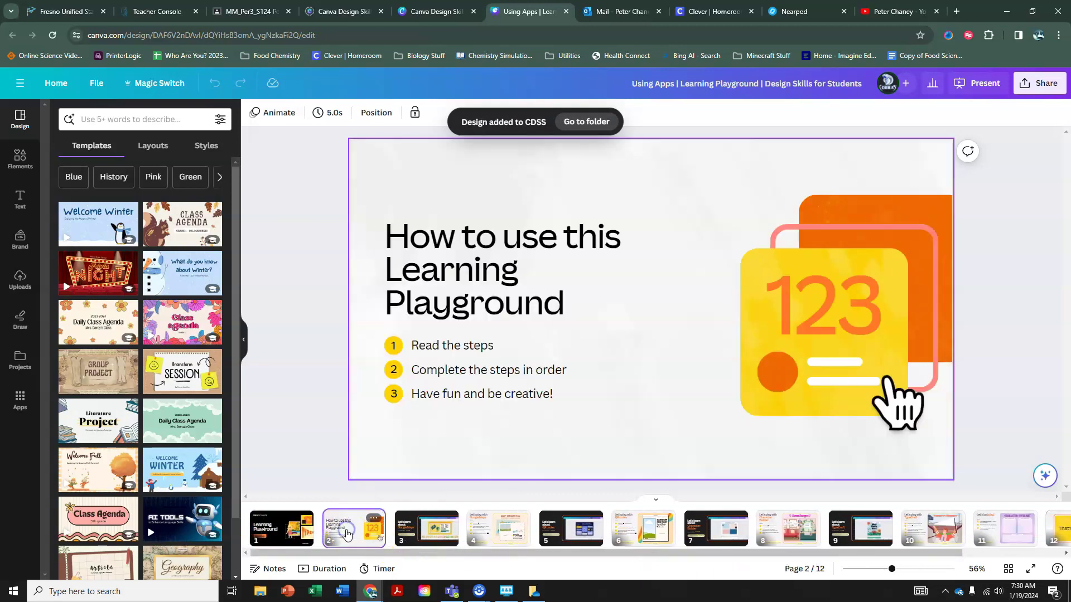
pyautogui.click(426, 527)
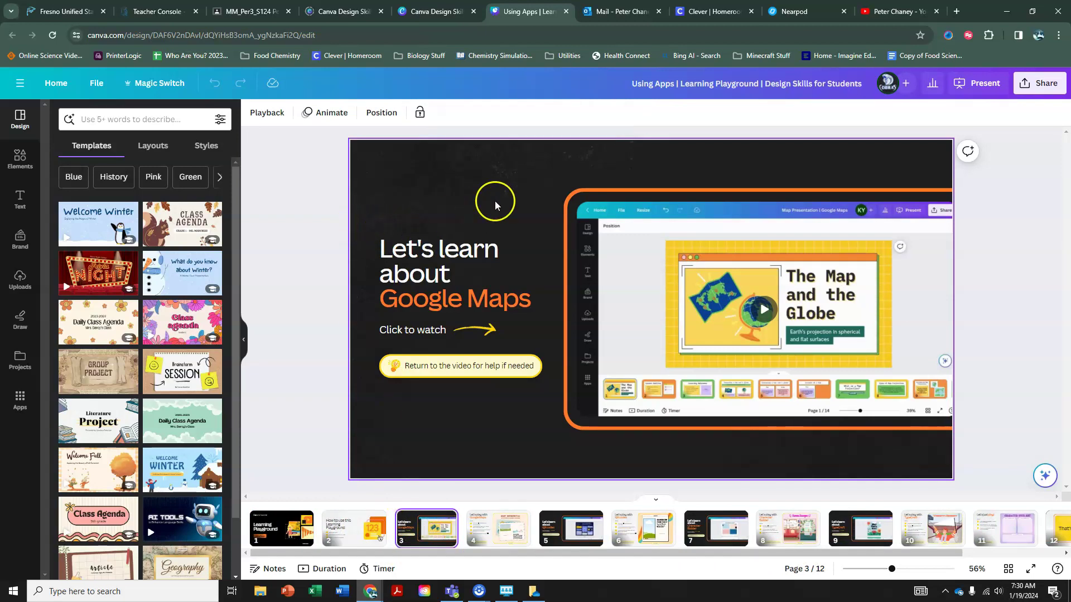
pyautogui.click(764, 305)
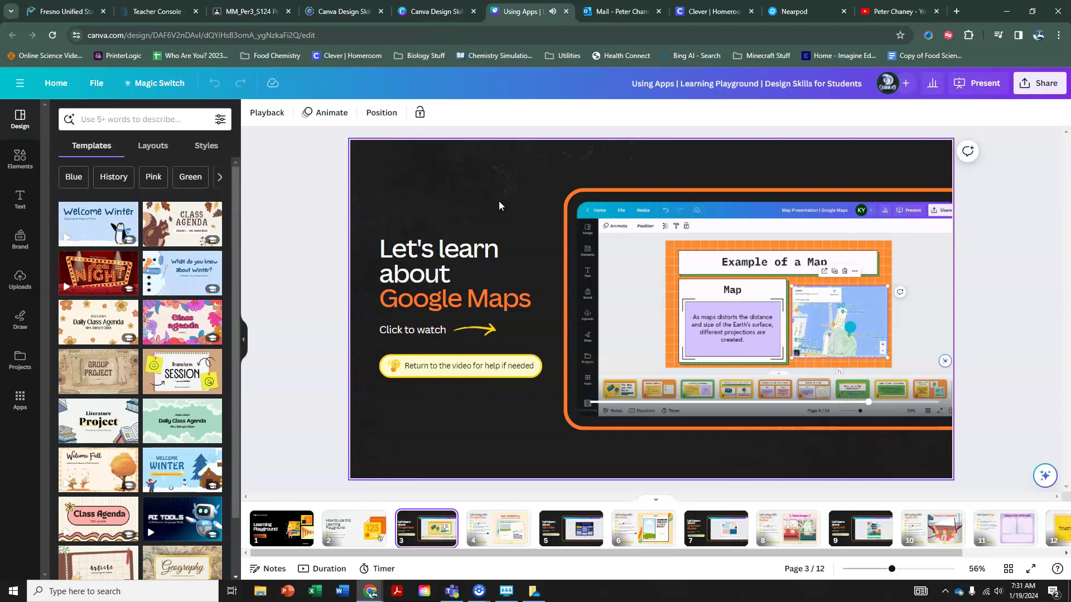
pyautogui.click(506, 532)
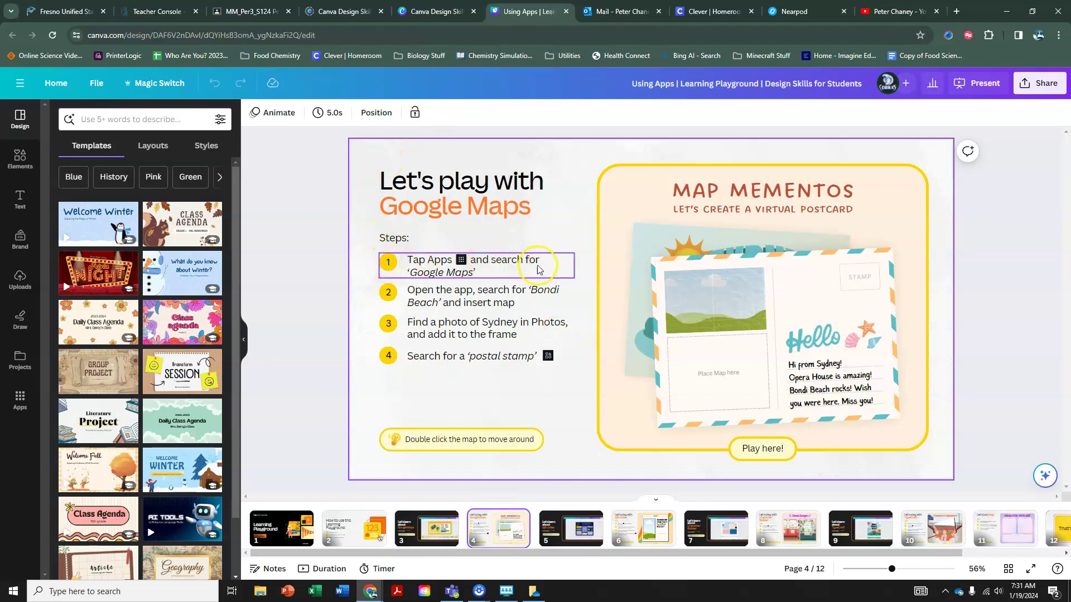
# - Find the Google Maps app by searching Apps for 'google maps' and open it
pyautogui.click(22, 399)
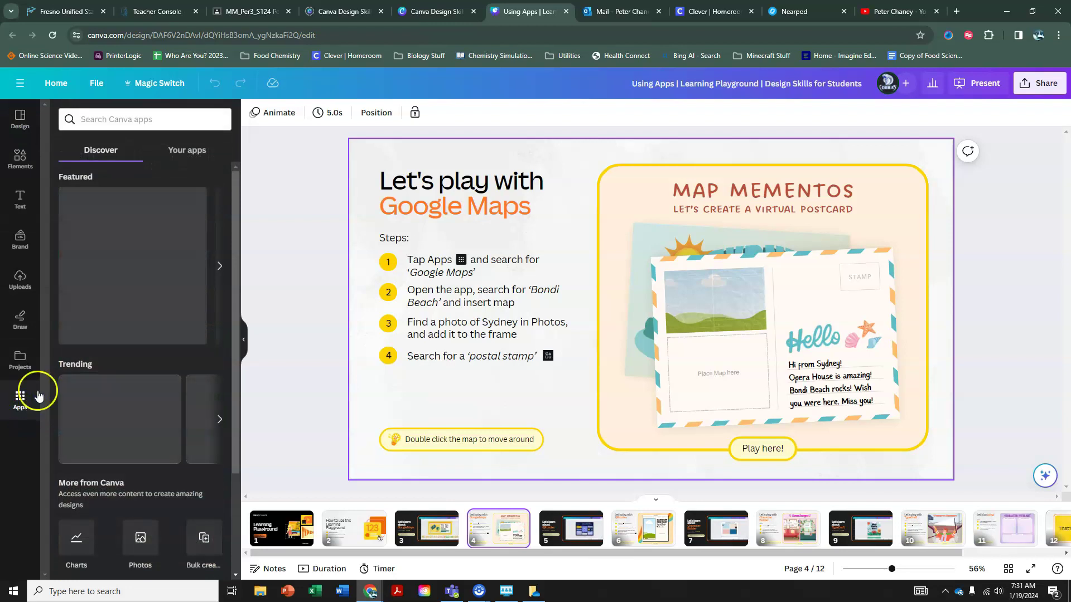
pyautogui.click(145, 117)
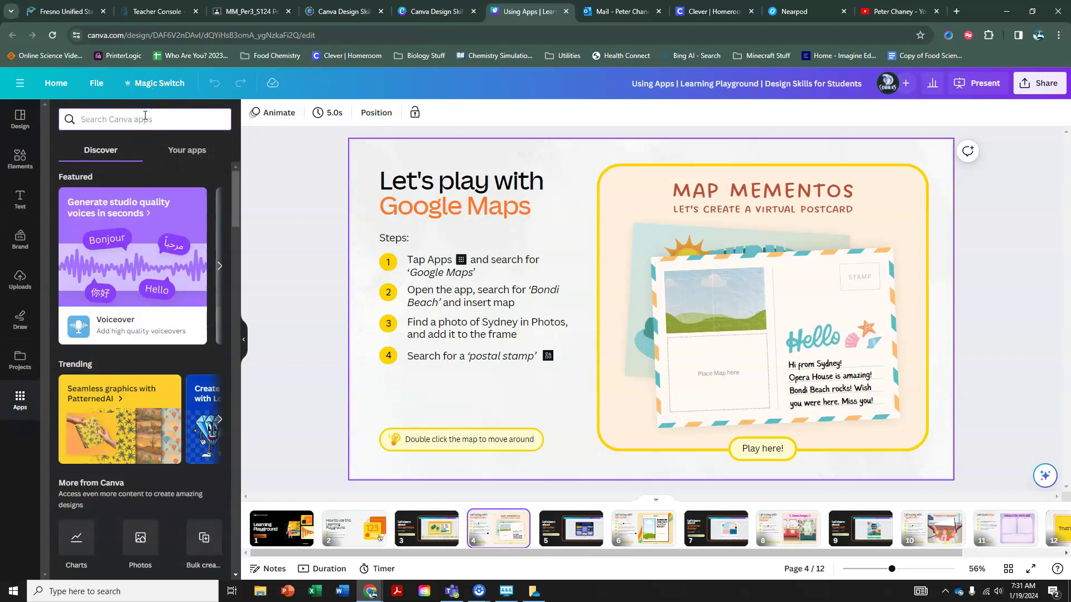
pyautogui.write('google maps')
pyautogui.press('Return')
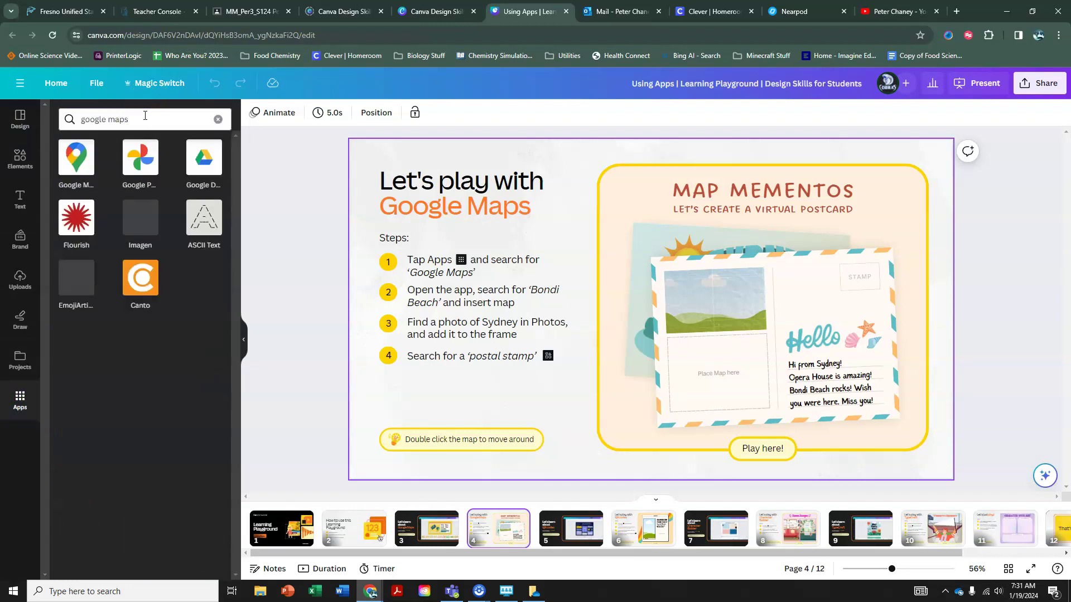
pyautogui.click(78, 158)
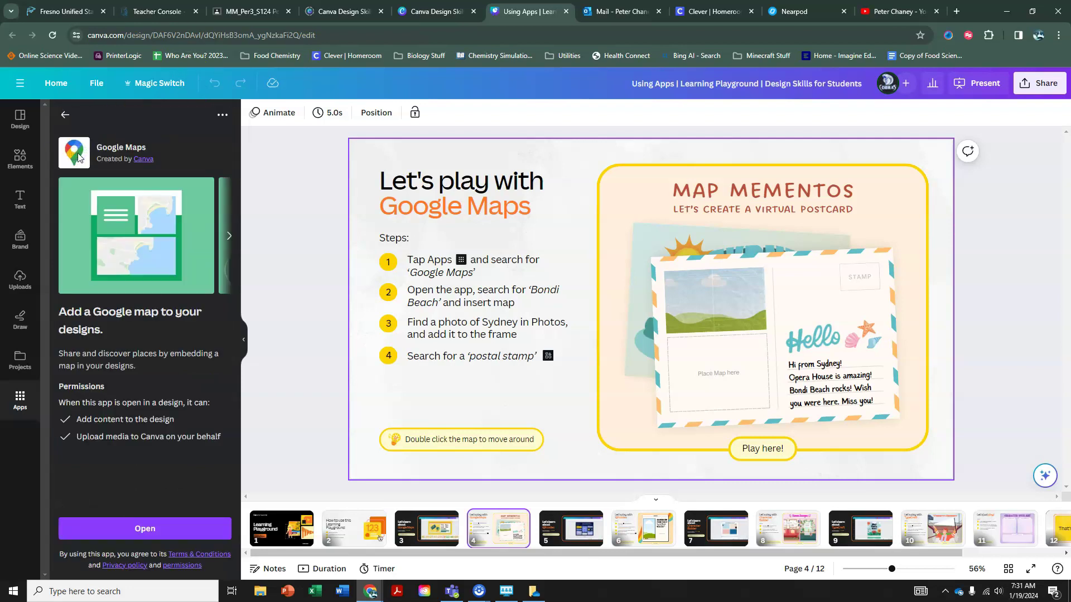
pyautogui.click(134, 528)
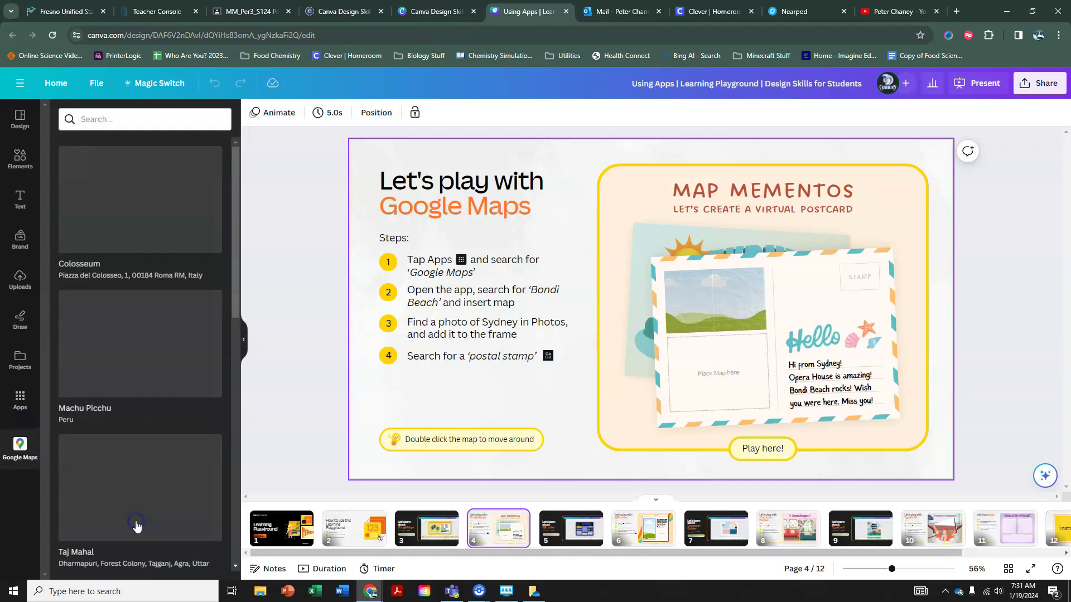
# - Insert a 'bondi beach' map and resize it into the postcard's lower map frame
pyautogui.click(125, 118)
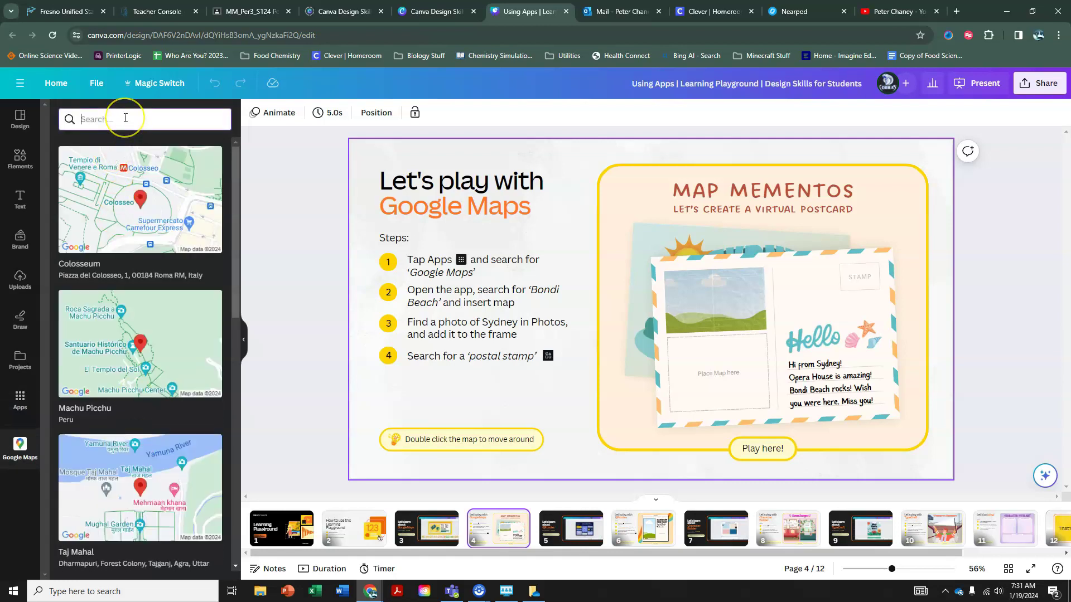
pyautogui.write('bondi')
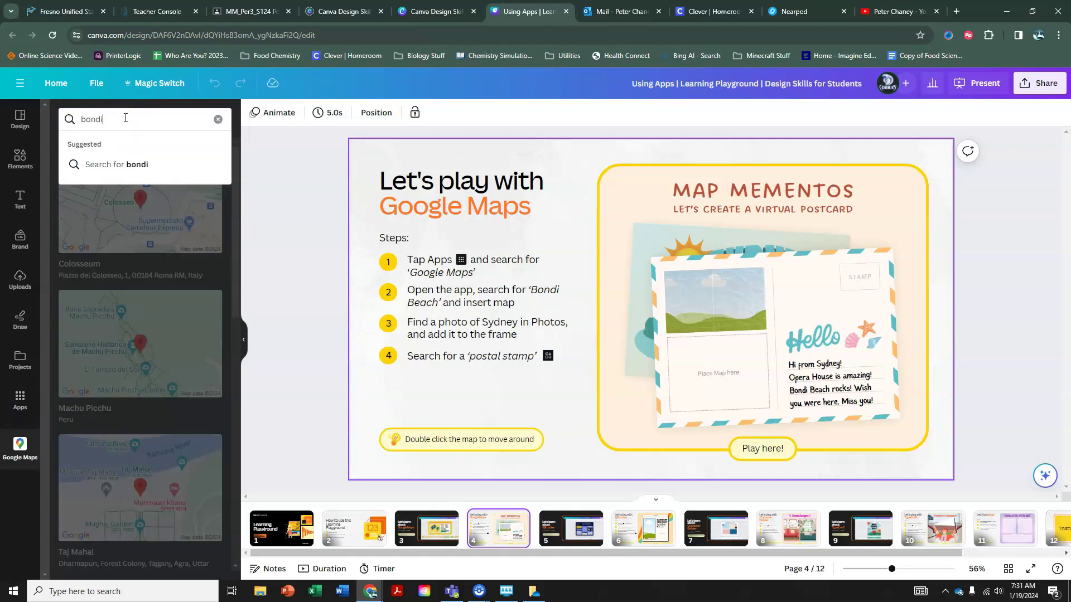
pyautogui.write(' beach')
pyautogui.press('Return')
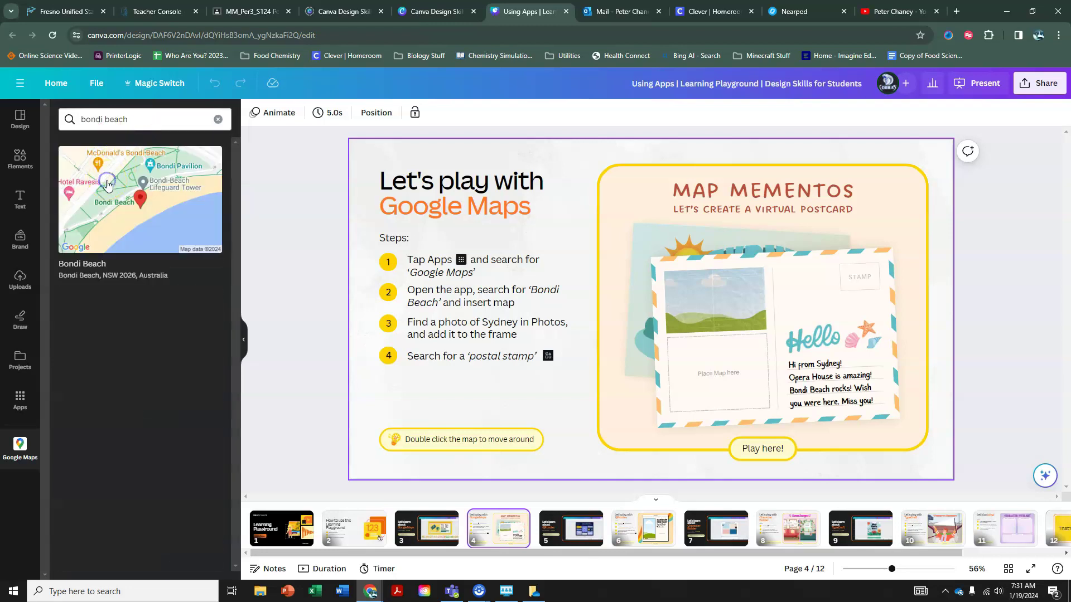
pyautogui.click(107, 185)
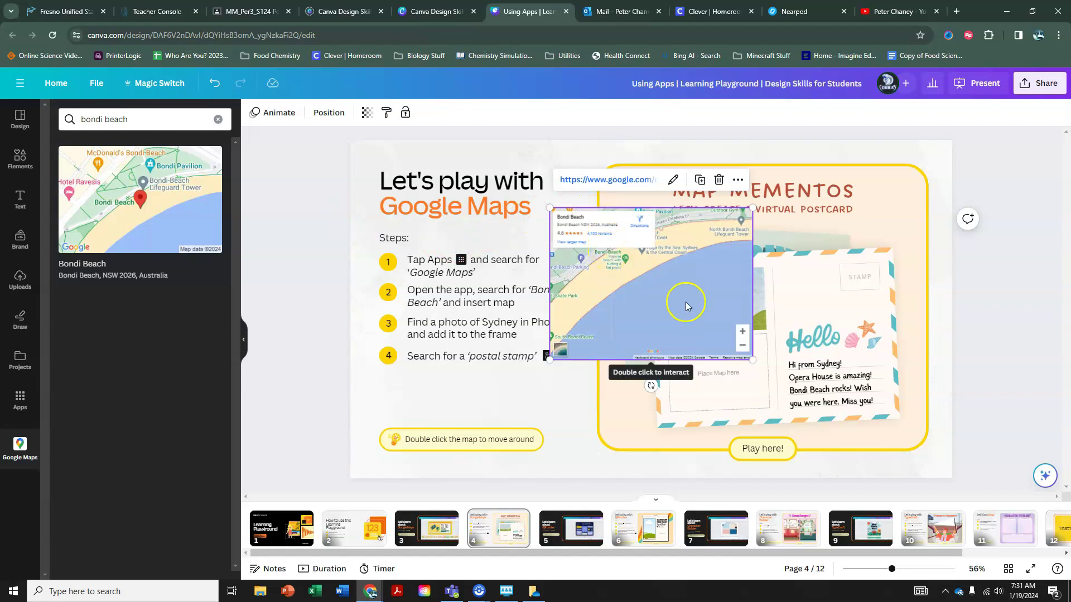
pyautogui.moveTo(650, 272); pyautogui.dragTo(712, 354)
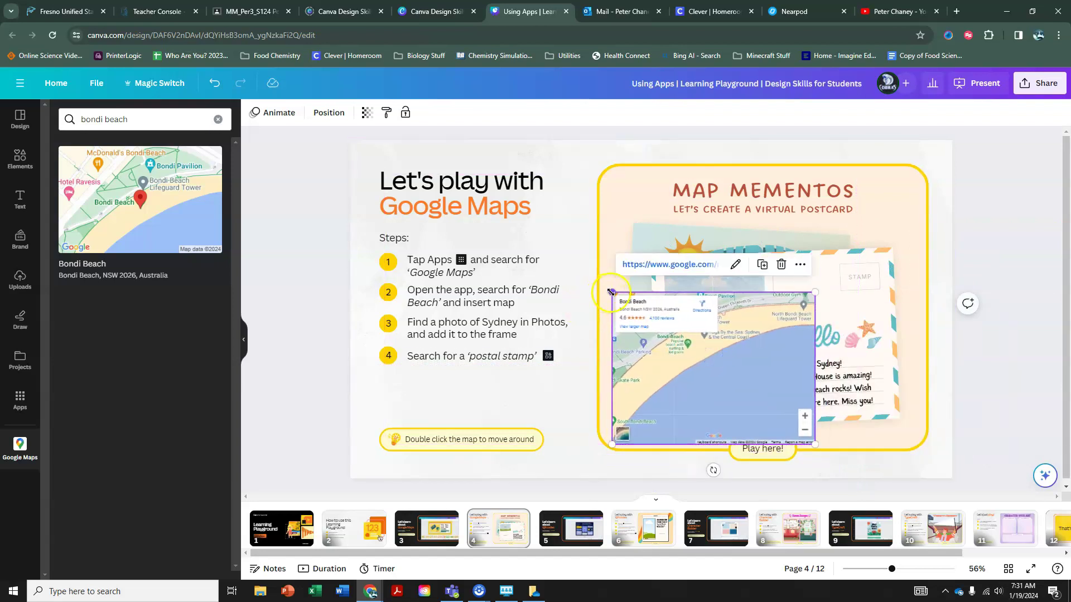
pyautogui.moveTo(611, 292); pyautogui.dragTo(690, 351)
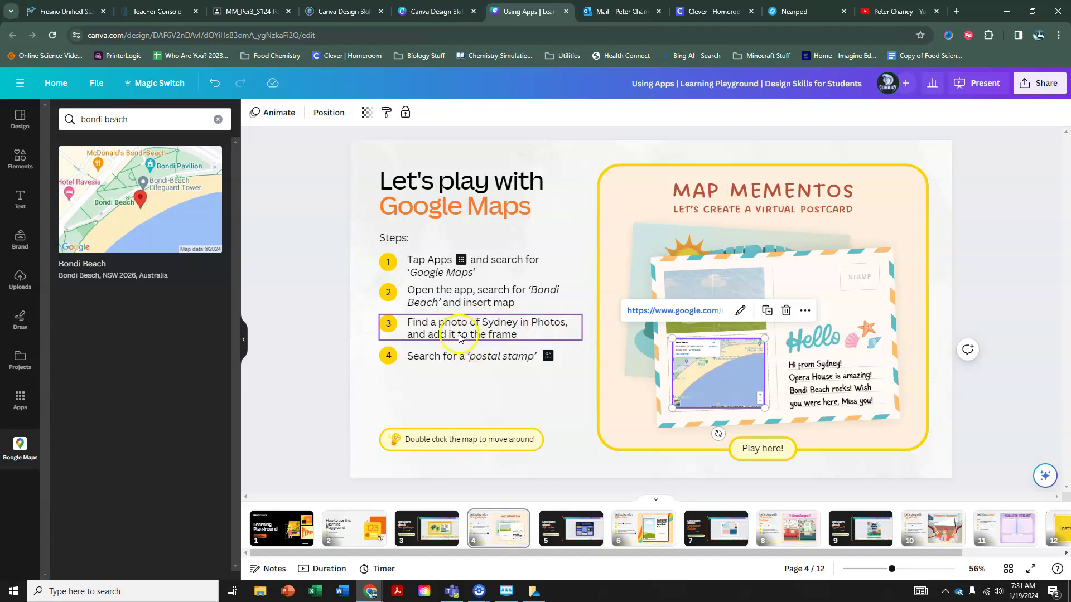
# - Search Elements > Photos for 'sydney' and drop the Opera House photo into the postcard frame
pyautogui.click(20, 158)
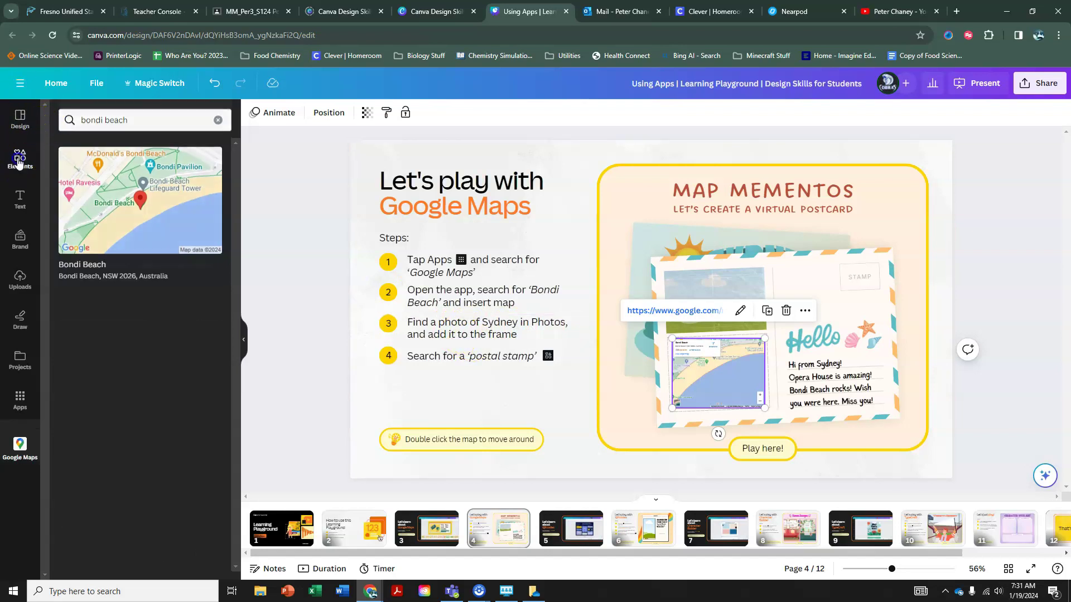
pyautogui.scroll(-6, 105, 261)
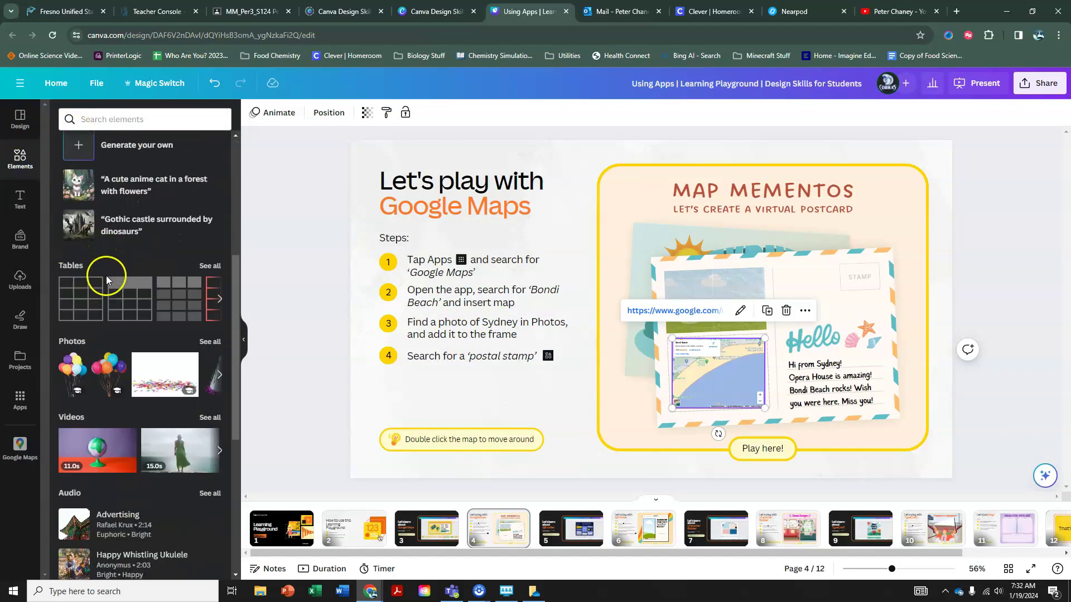
pyautogui.click(206, 288)
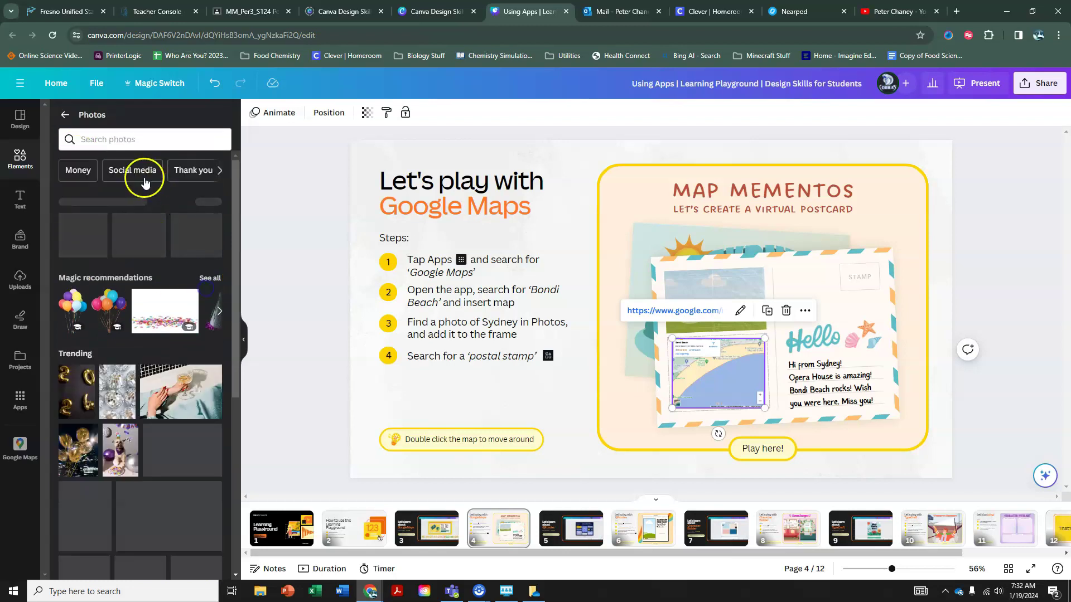
pyautogui.click(135, 141)
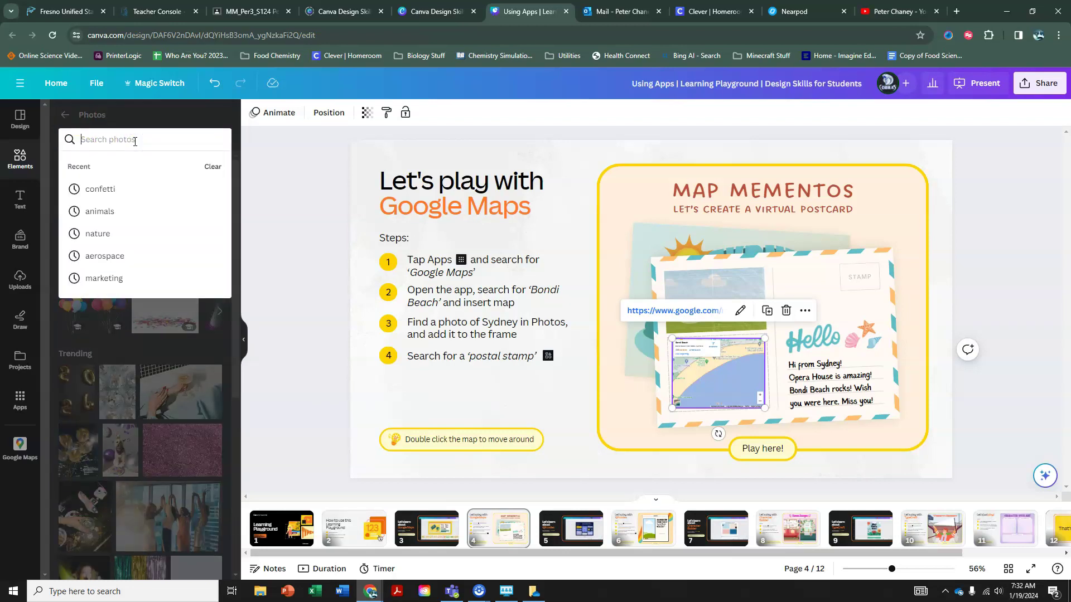
pyautogui.write('sydney')
pyautogui.press('Return')
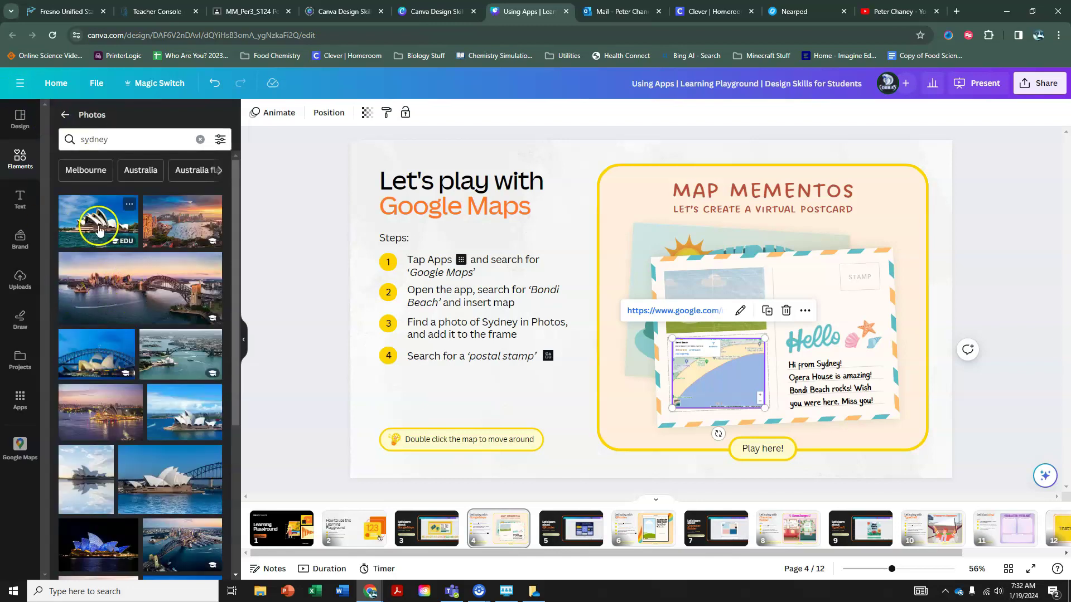
pyautogui.click(98, 229)
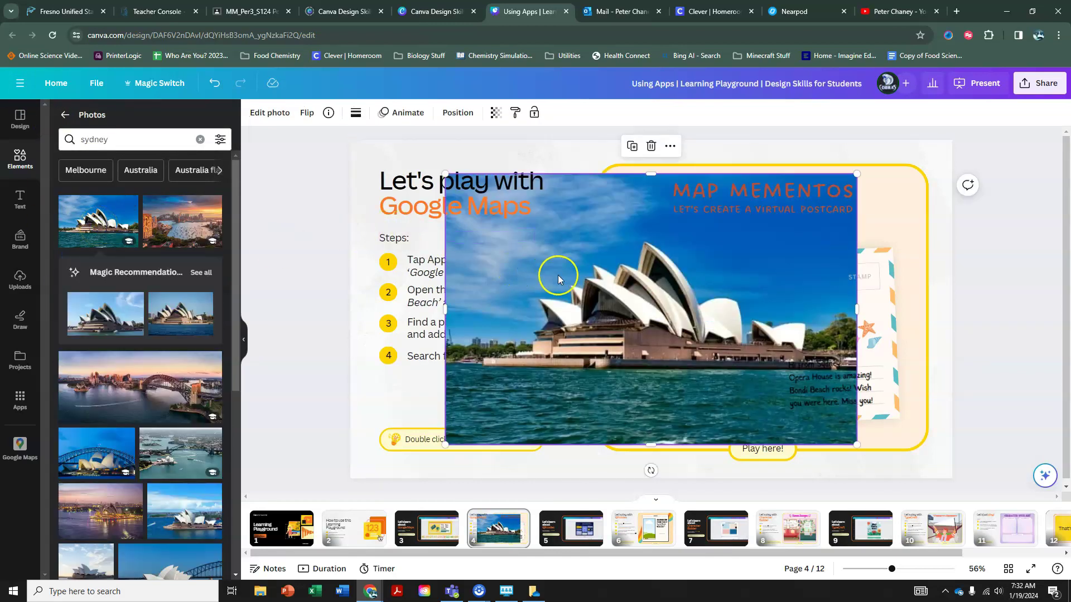
pyautogui.moveTo(567, 273); pyautogui.dragTo(717, 298)
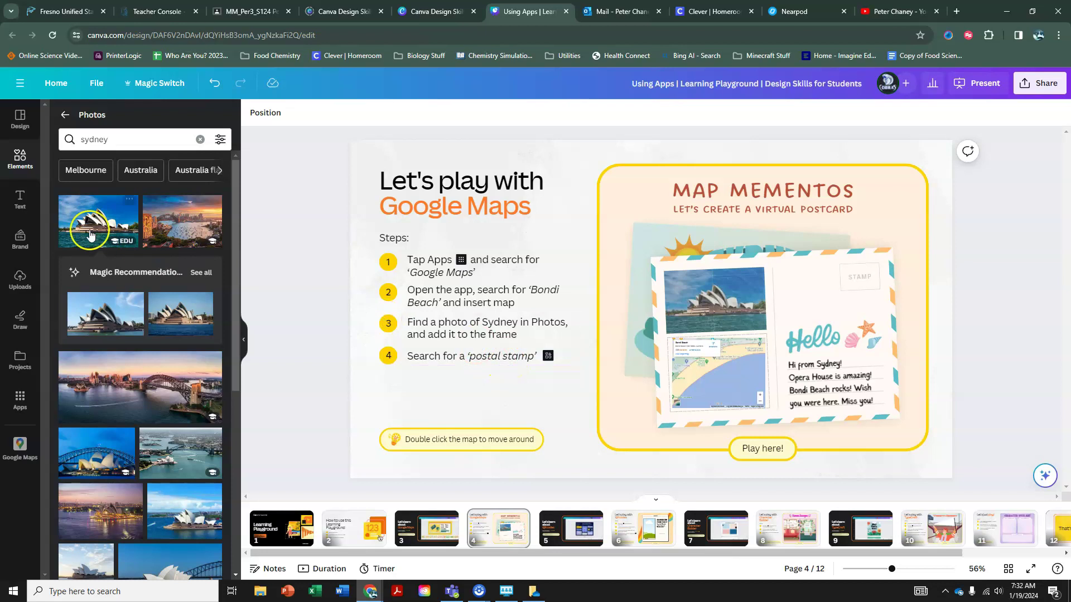
# - Add the first 'postal stamp' photo and shrink it into the postcard's stamp corner
pyautogui.click(21, 160)
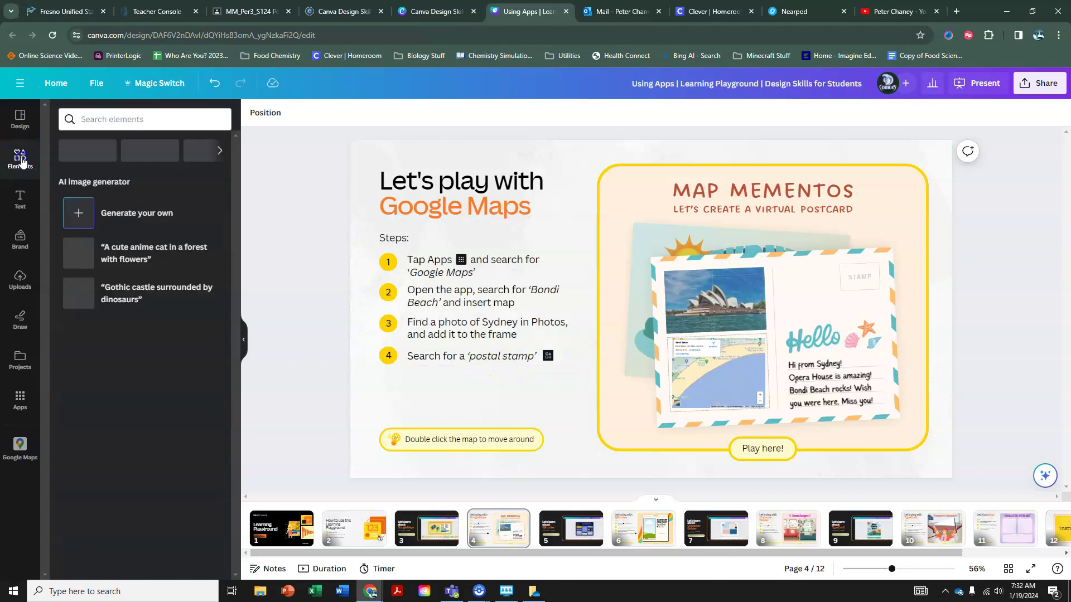
pyautogui.click(108, 120)
pyautogui.write('postal stamp')
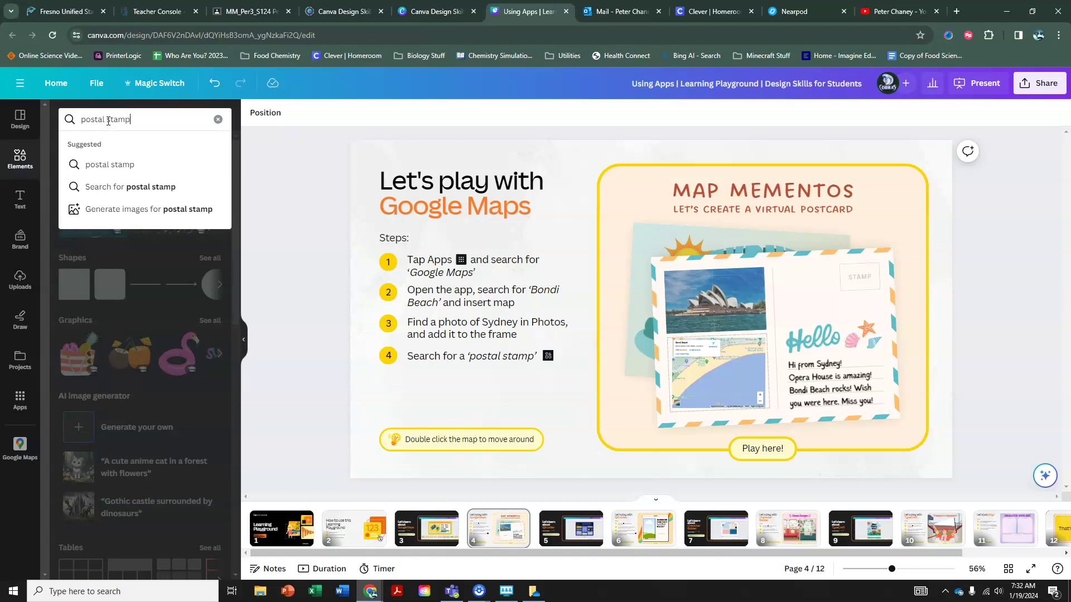
pyautogui.press('Return')
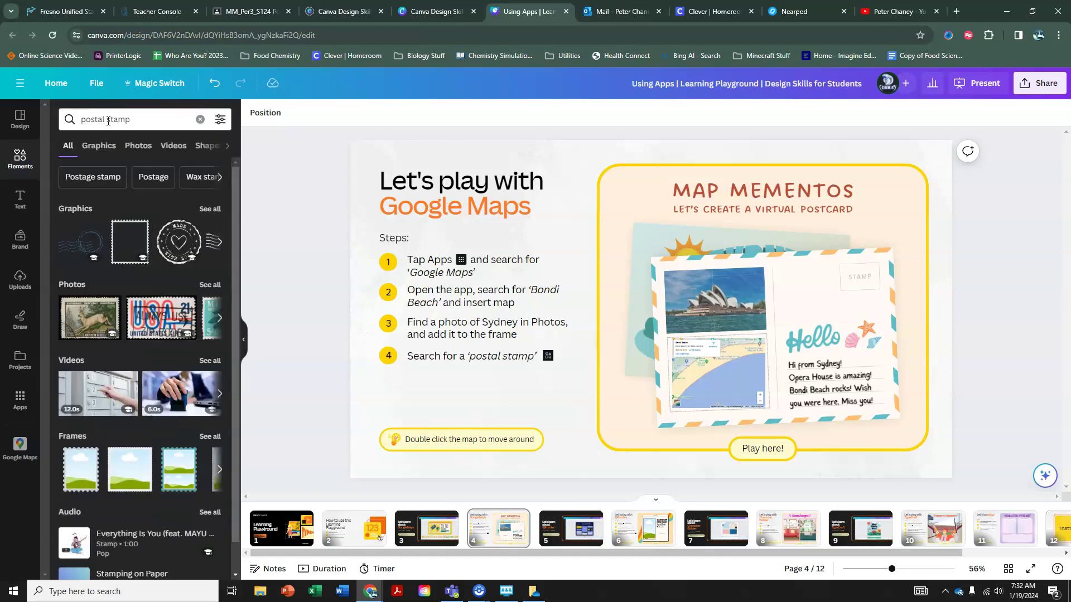
pyautogui.click(82, 318)
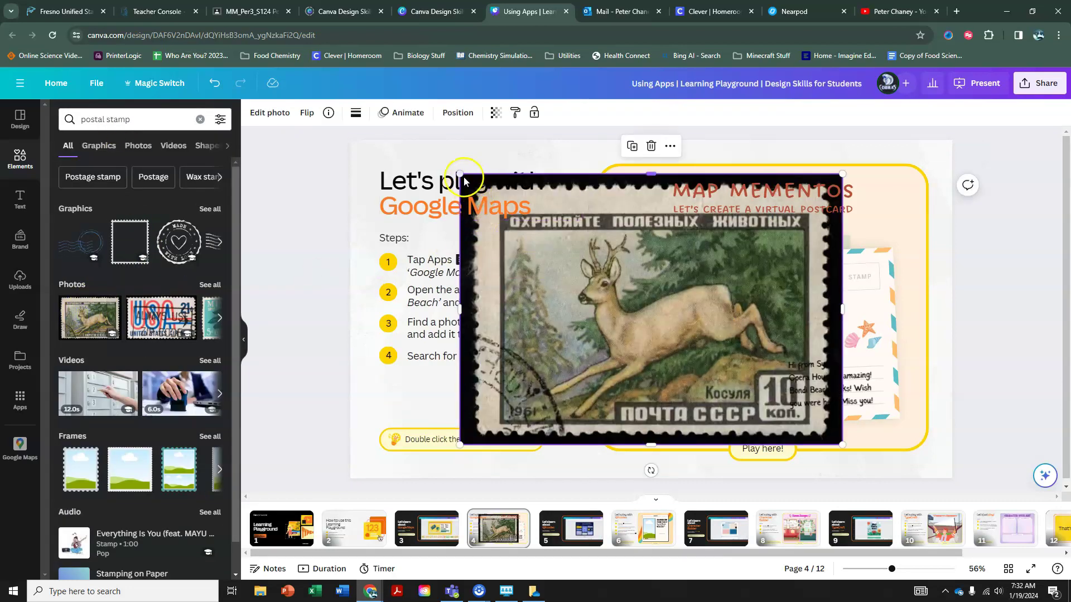
pyautogui.moveTo(460, 175); pyautogui.dragTo(846, 284)
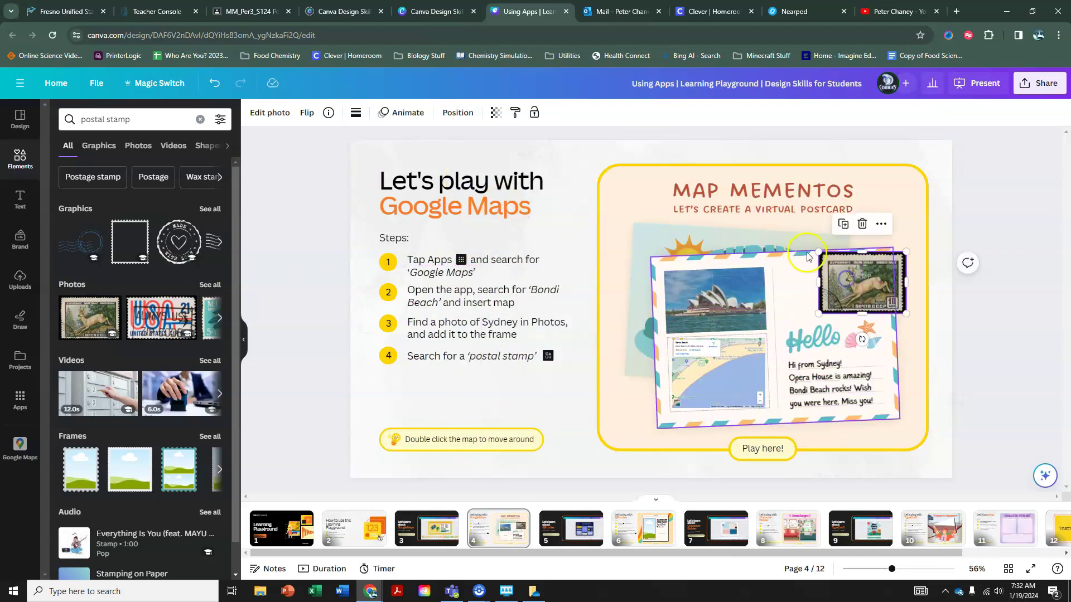
pyautogui.moveTo(818, 251); pyautogui.dragTo(857, 288)
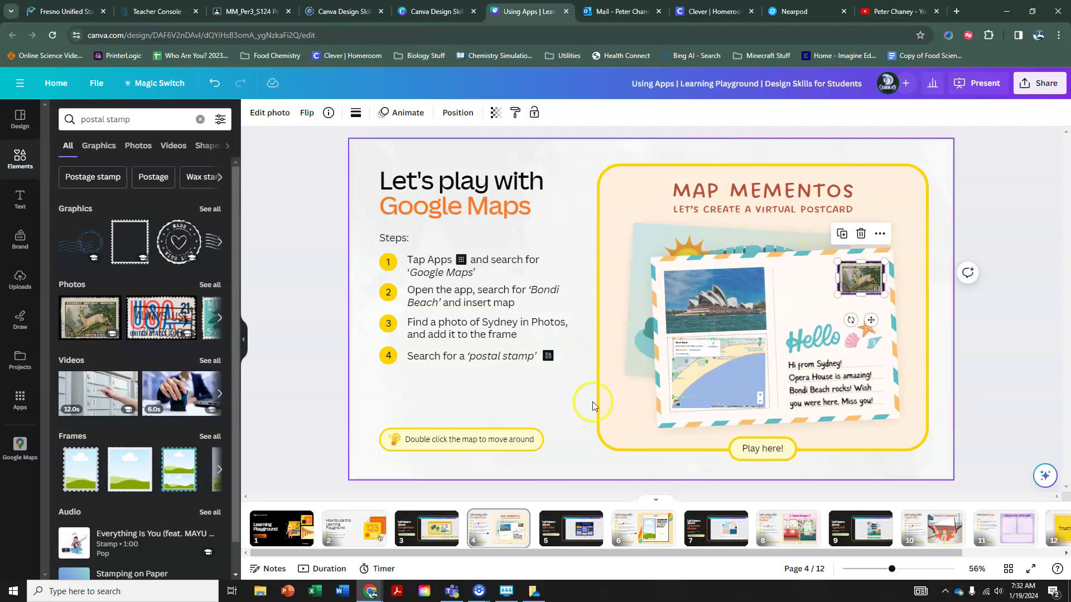
# - Go to page 5, 'Let's learn about QR codes', and play its tutorial video
pyautogui.click(575, 535)
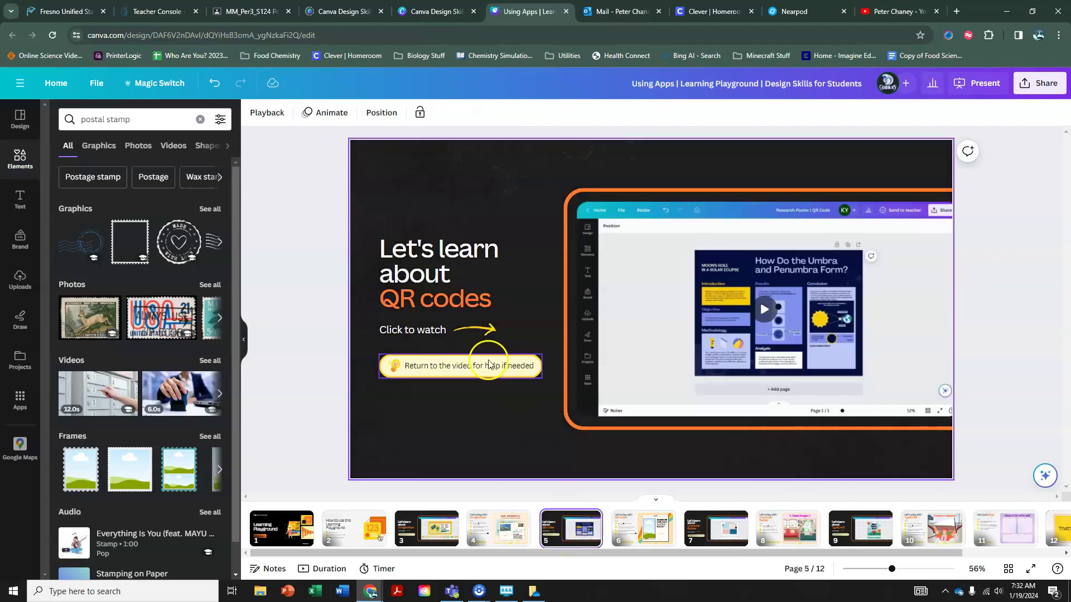
pyautogui.click(764, 311)
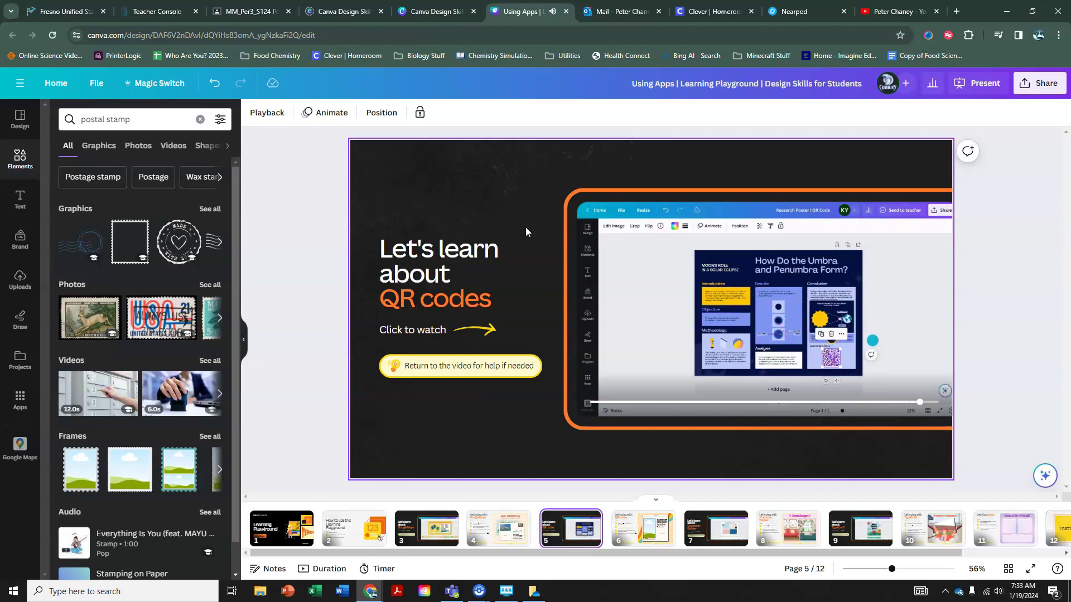
# - On page 6, search Apps for 'qr code' and launch the QR Code app
pyautogui.click(634, 528)
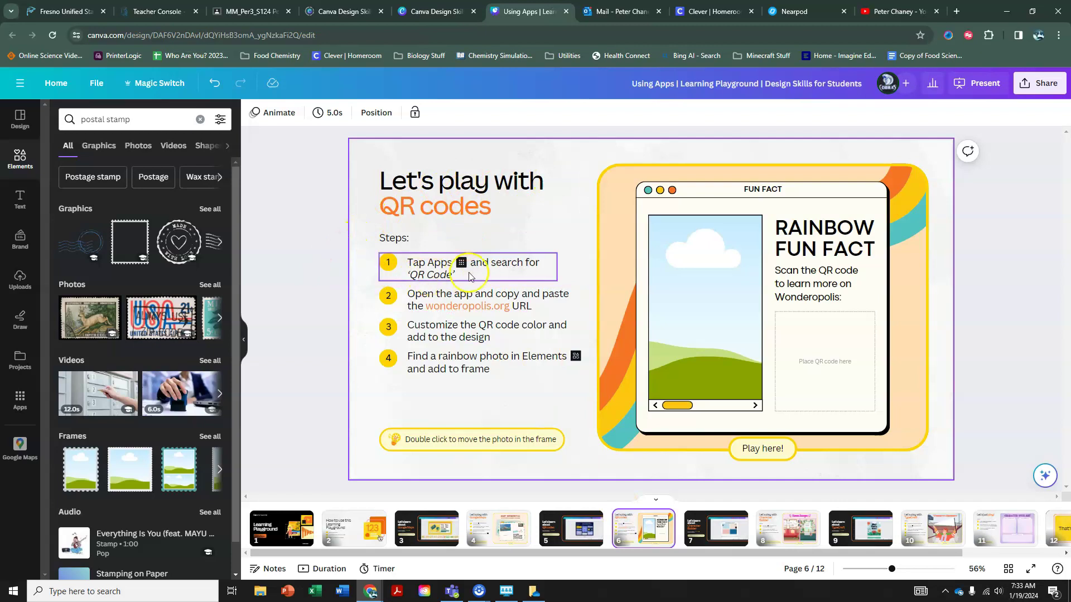
pyautogui.click(20, 398)
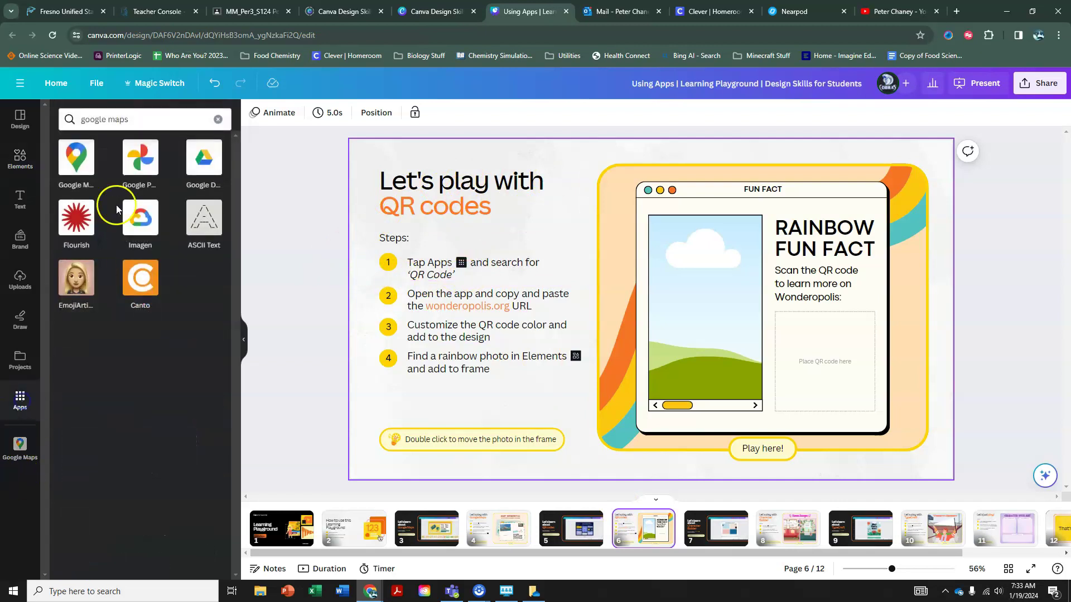
pyautogui.click(138, 120)
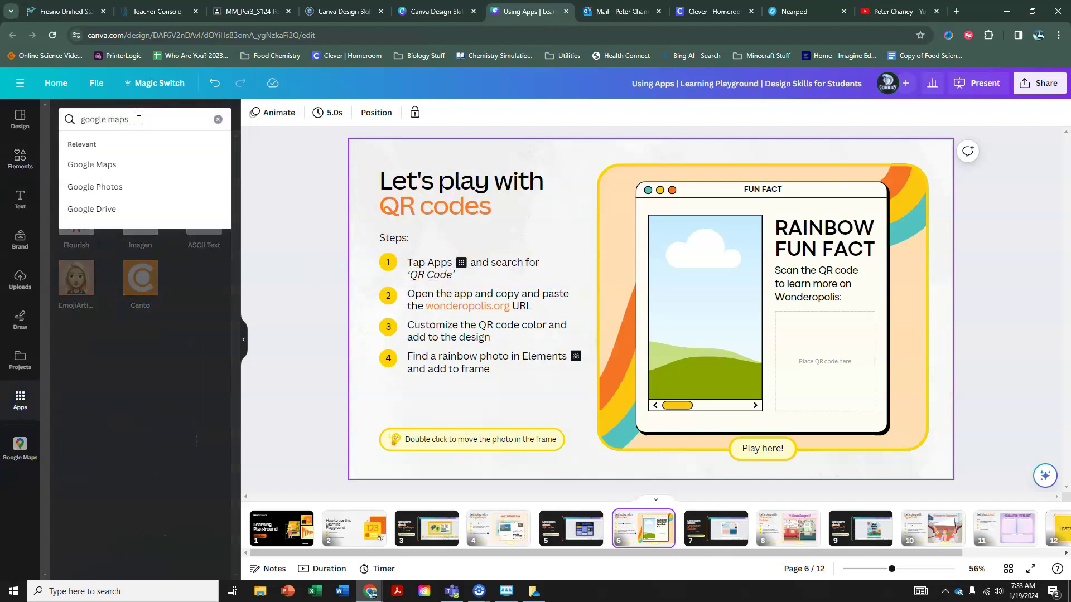
pyautogui.write('qr')
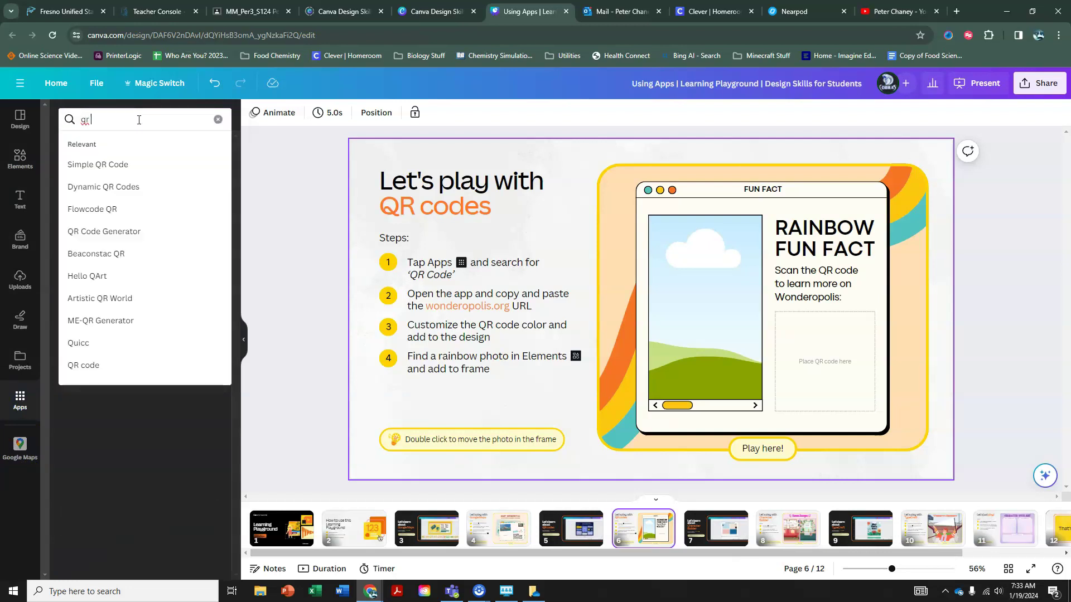
pyautogui.write(' code')
pyautogui.press('Return')
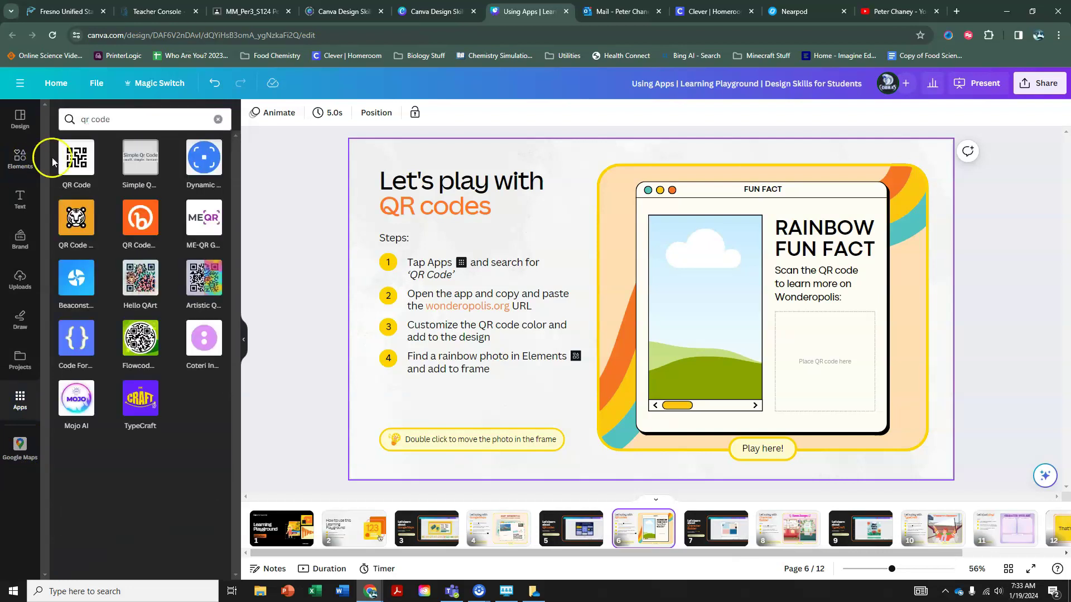
pyautogui.click(72, 161)
pyautogui.click(143, 531)
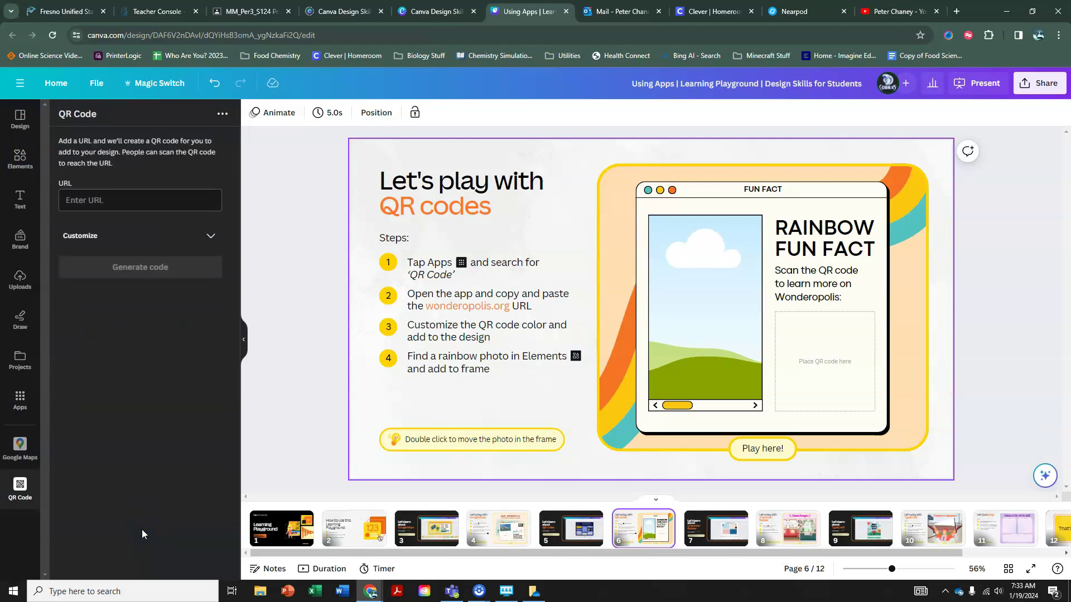
# - Copy wonderopolis.org from step 2 into the QR Code URL field and generate the code
pyautogui.click(427, 308)
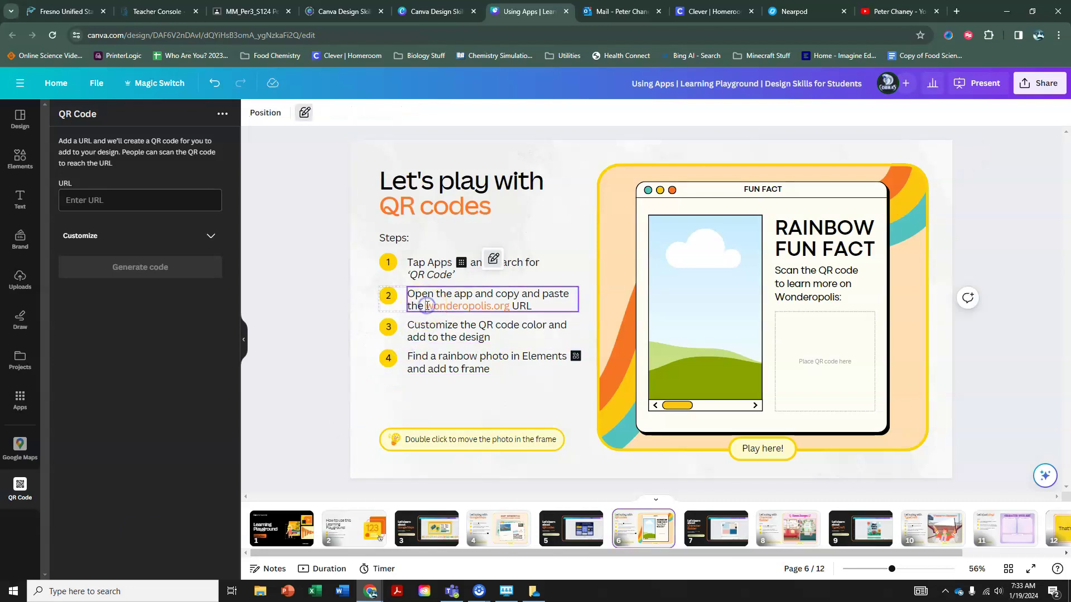
pyautogui.moveTo(427, 306); pyautogui.dragTo(508, 301)
pyautogui.hotkey('ctrl', 'c')
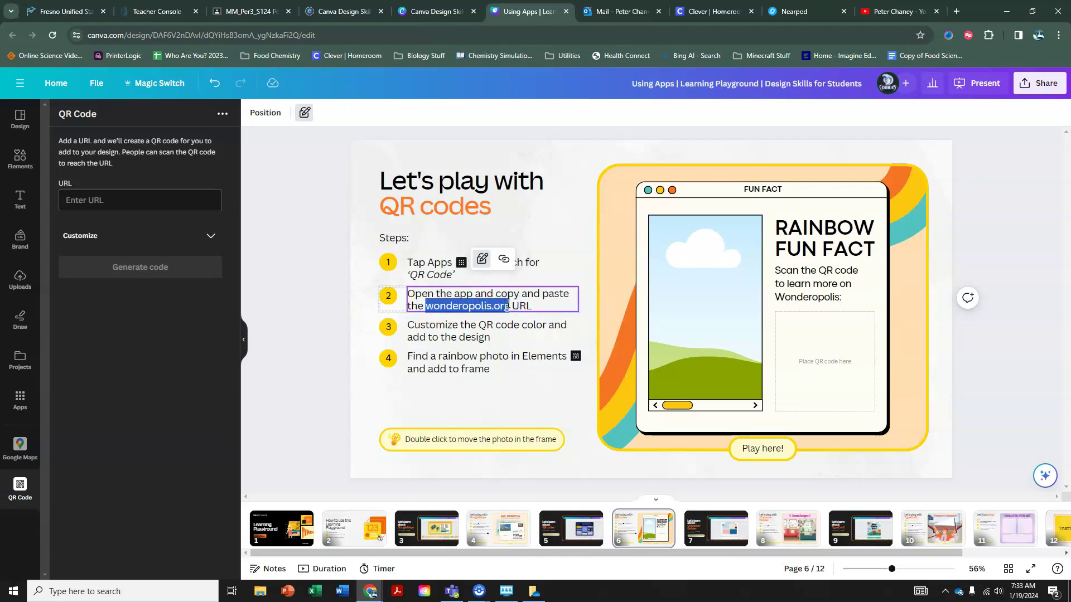
pyautogui.click(117, 199)
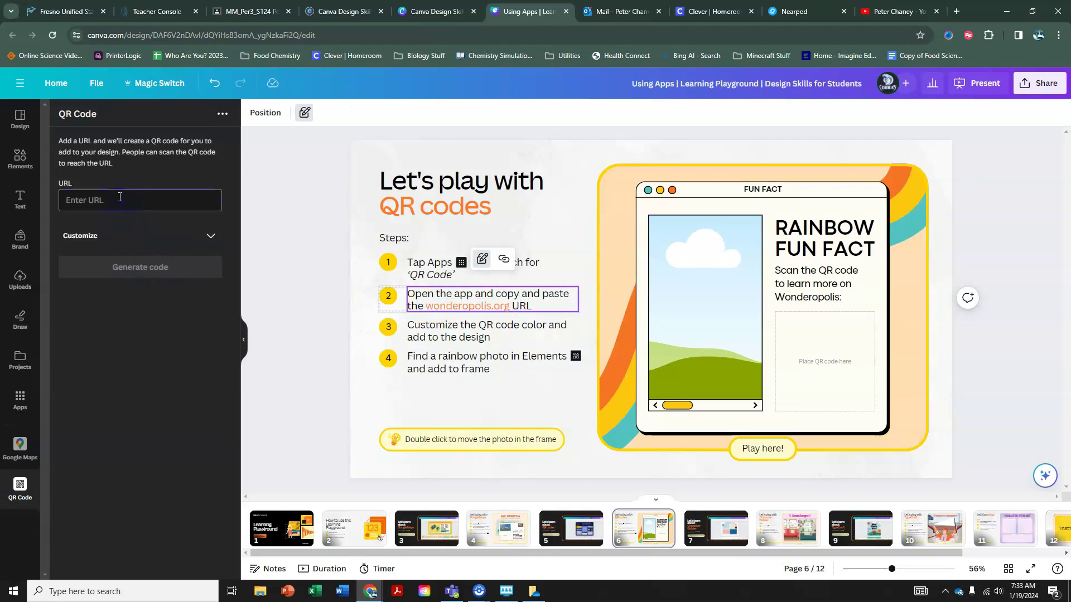
pyautogui.hotkey('ctrl', 'v')
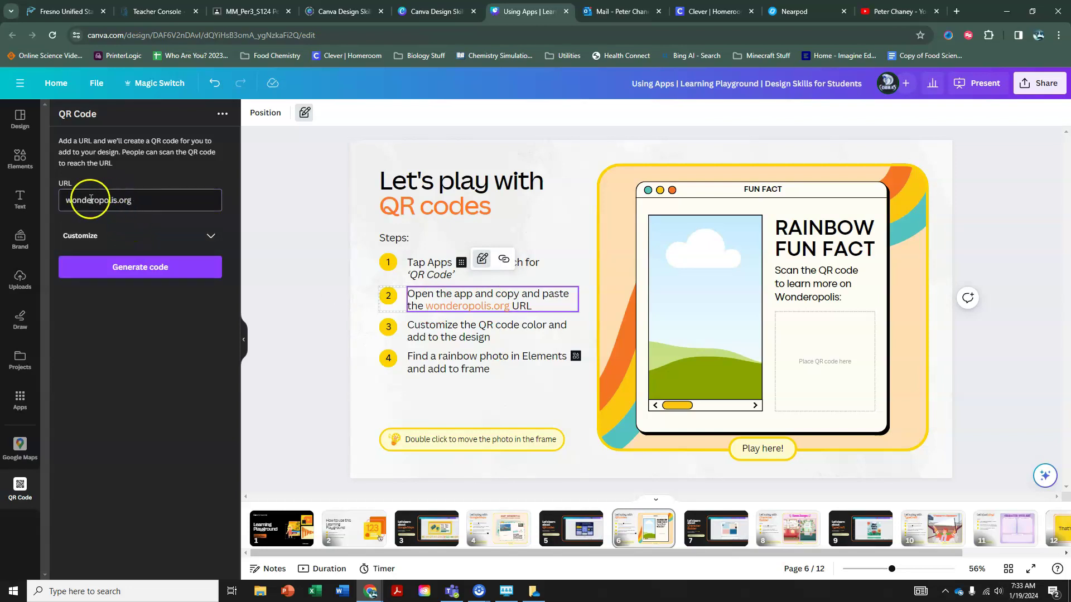
pyautogui.click(147, 262)
pyautogui.click(148, 263)
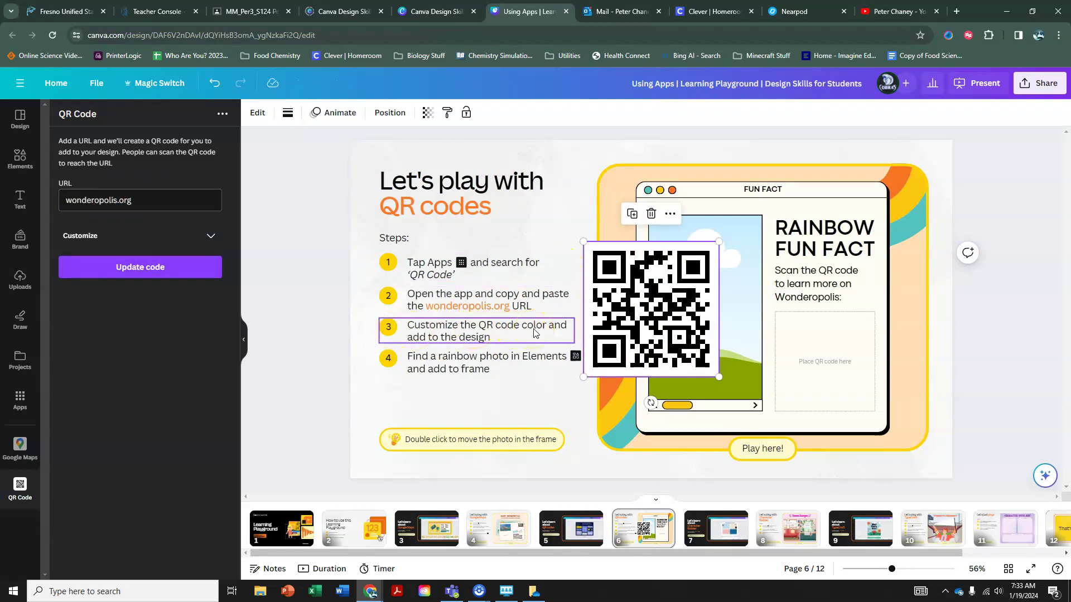
# - Update the QR code with a #6446DF purple background and fit it into the placeholder box
pyautogui.click(90, 239)
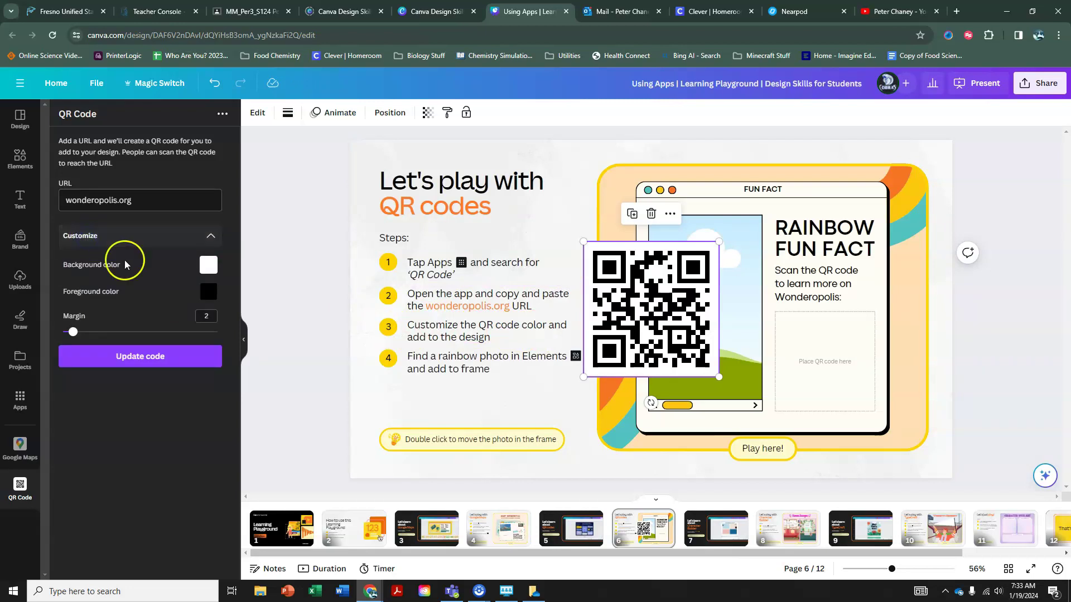
pyautogui.click(208, 268)
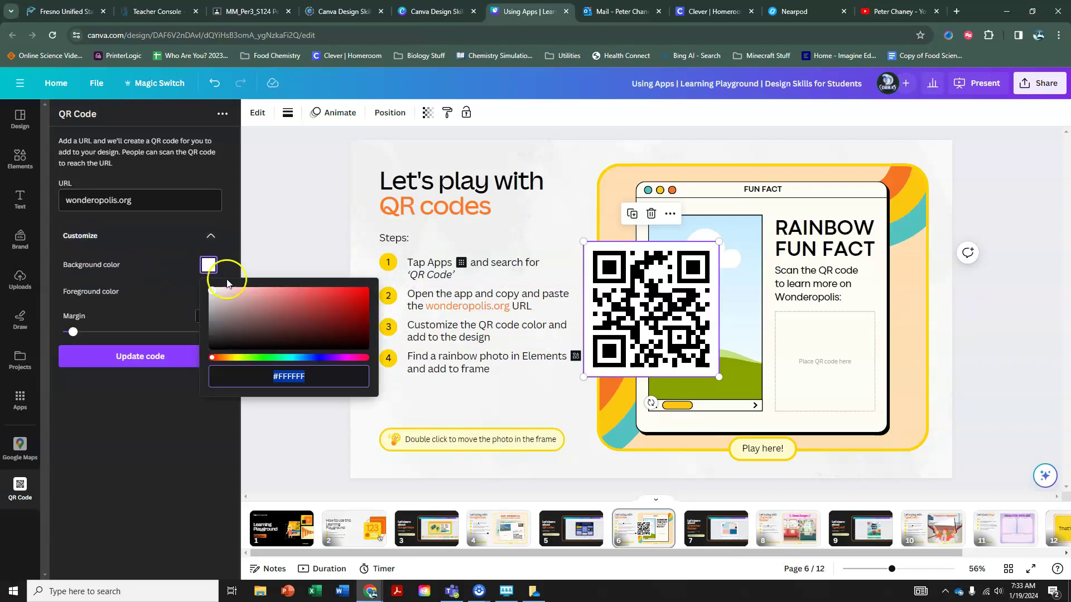
pyautogui.click(319, 358)
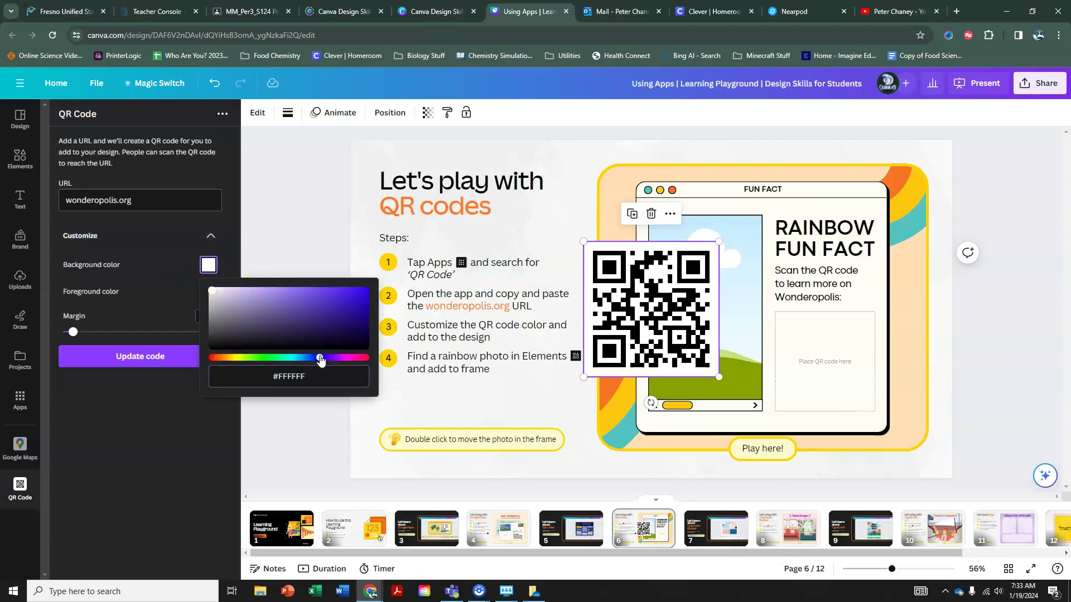
pyautogui.click(319, 295)
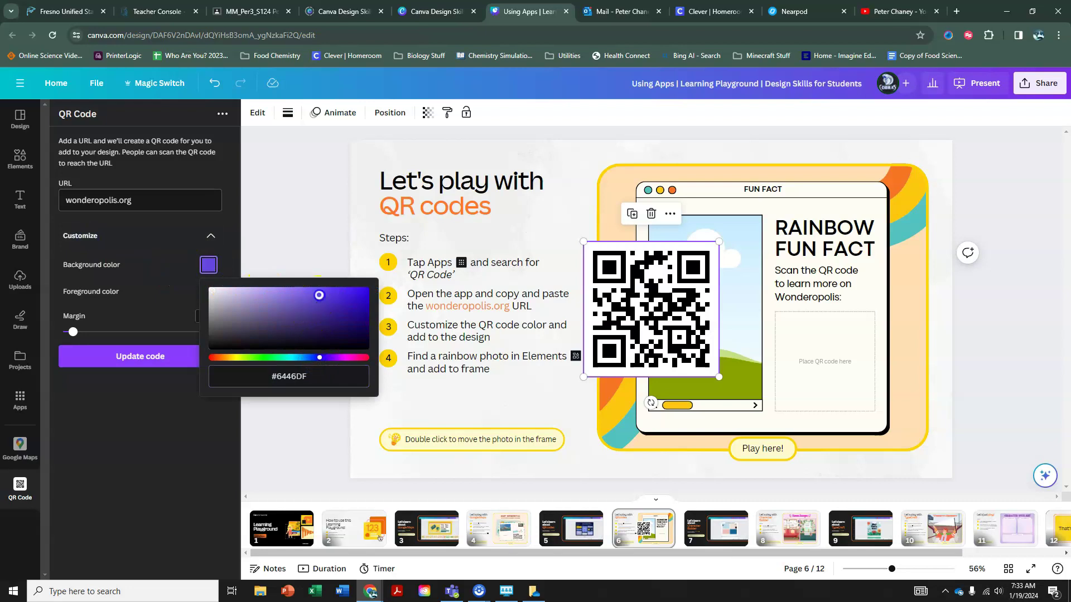
pyautogui.click(137, 355)
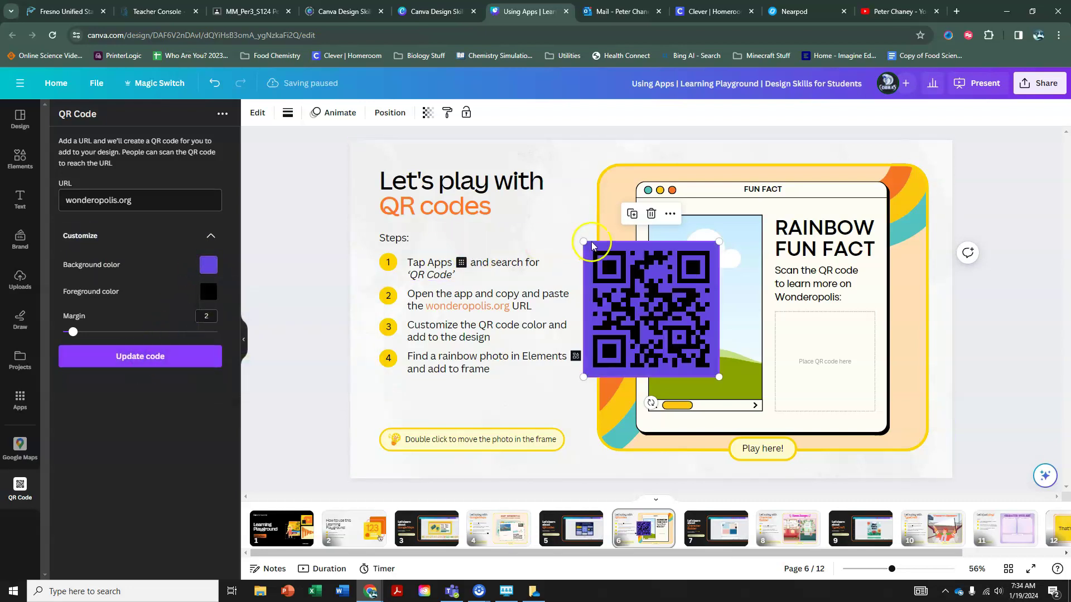
pyautogui.moveTo(583, 241); pyautogui.dragTo(801, 329)
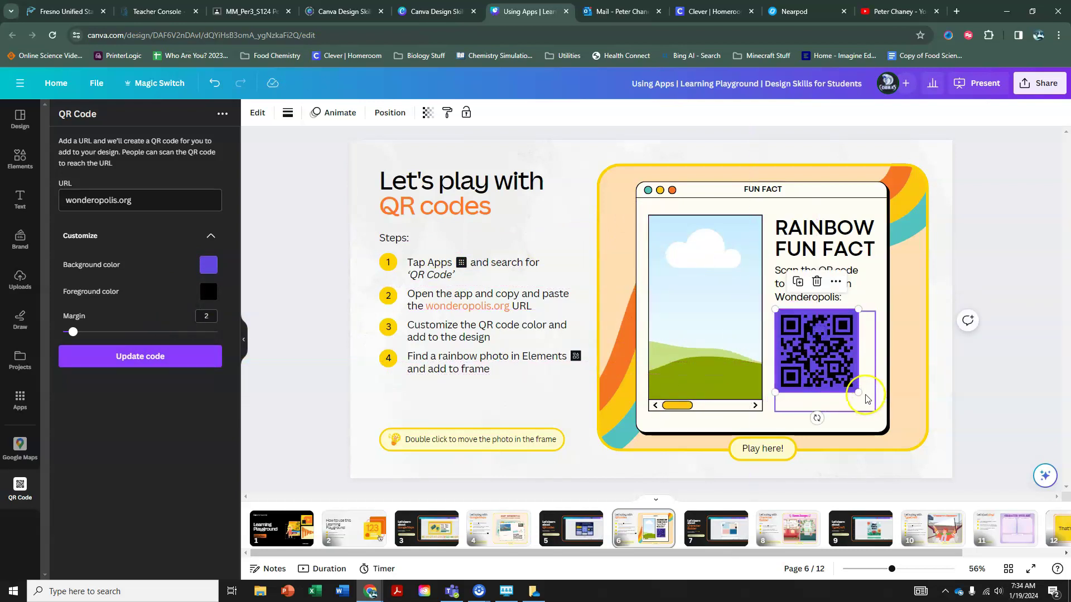
pyautogui.moveTo(858, 392); pyautogui.dragTo(875, 408)
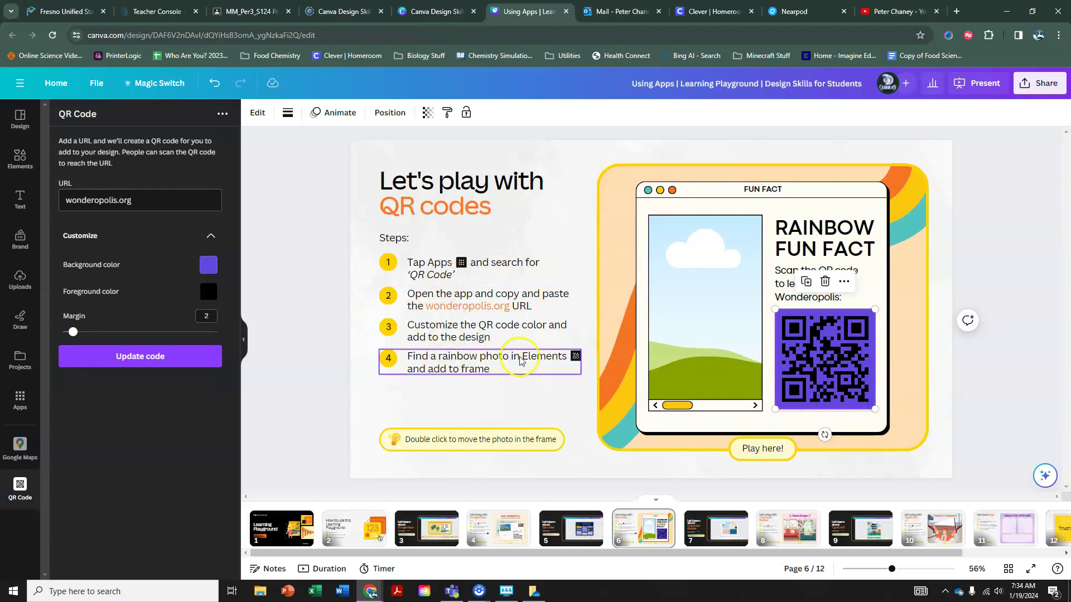
# - Search Elements photos for 'rainbow' and drop the rainbow landscape photo into the Fun Fact frame
pyautogui.click(20, 158)
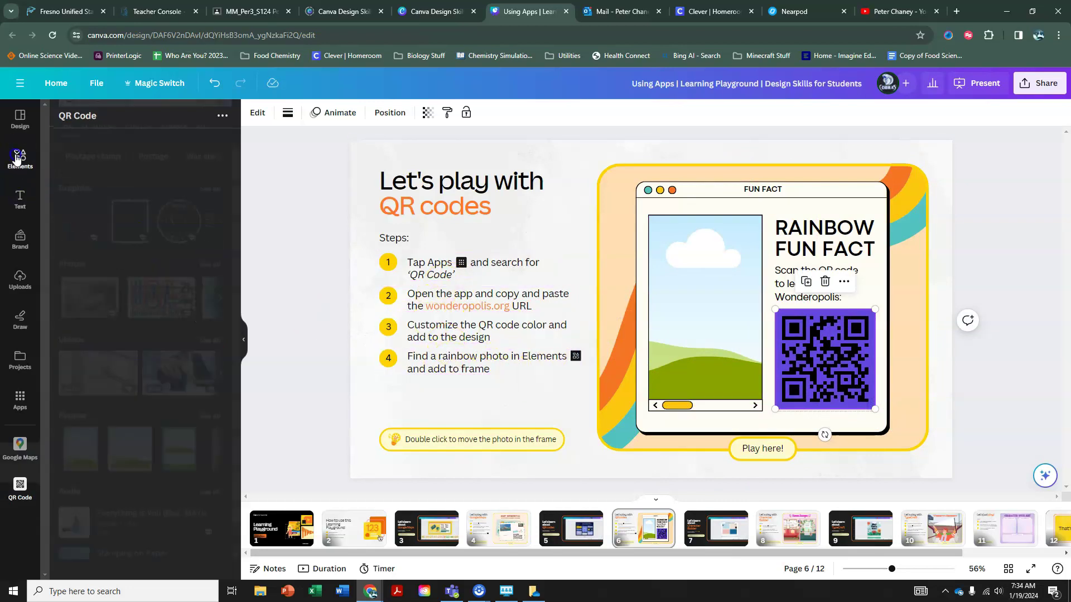
pyautogui.scroll(-1, 120, 281)
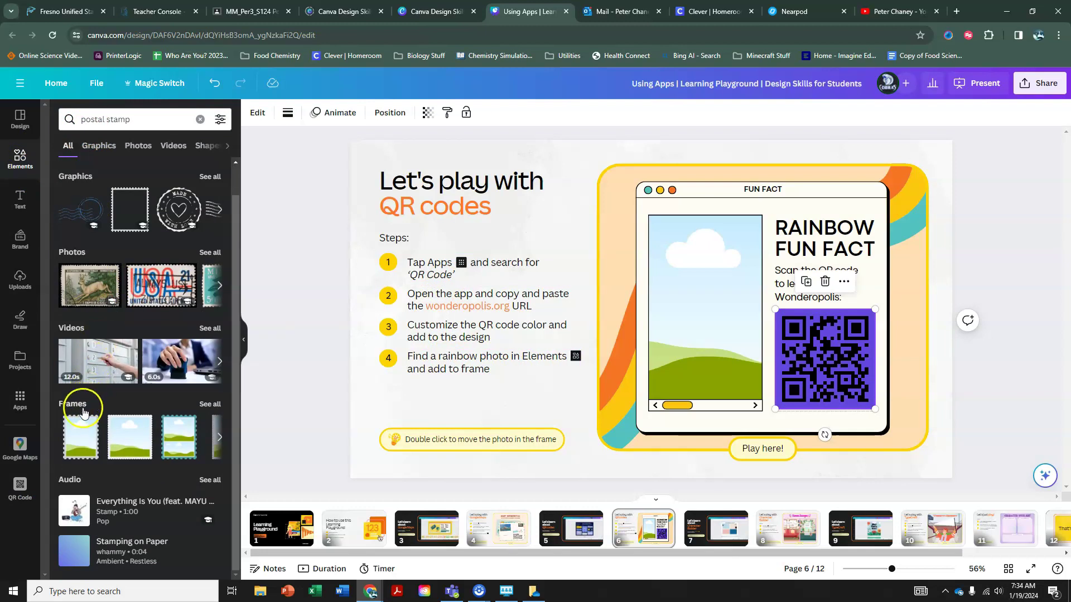
pyautogui.click(75, 252)
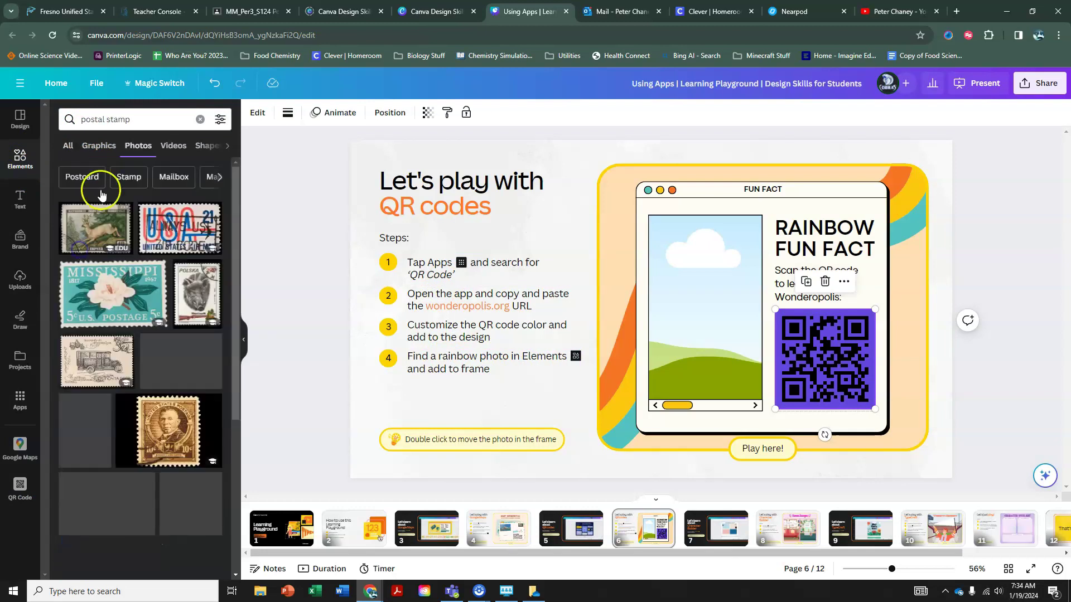
pyautogui.click(113, 119)
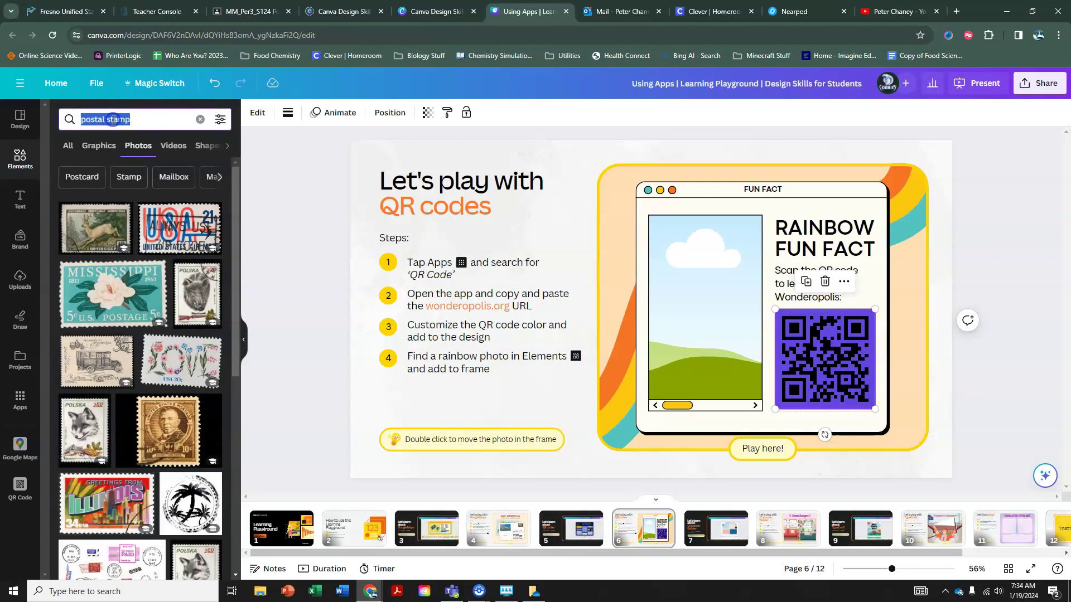
pyautogui.write('rainbow')
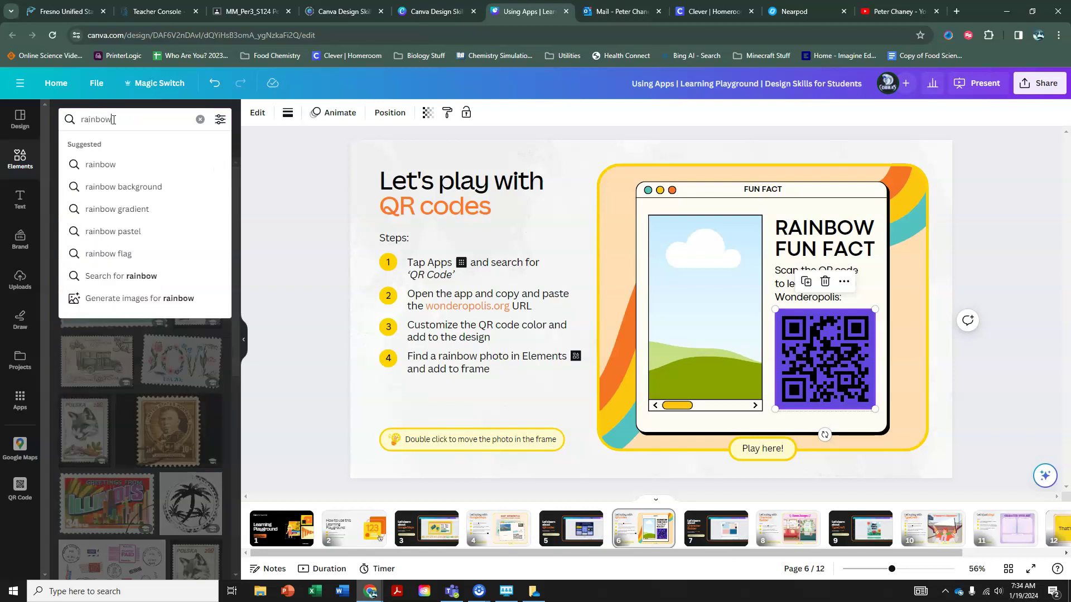
pyautogui.press('Return')
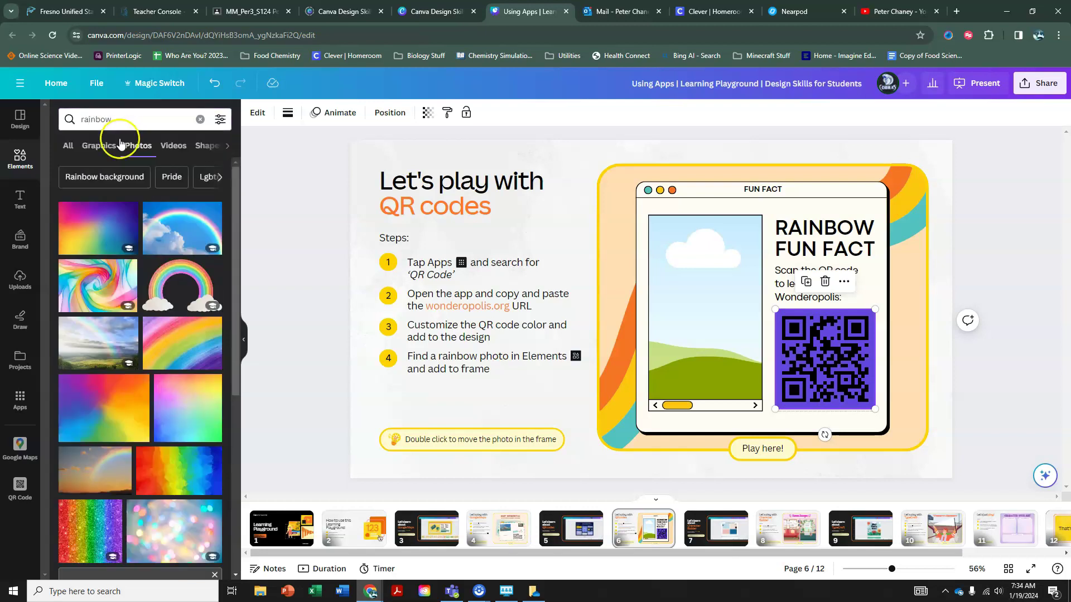
pyautogui.click(109, 321)
pyautogui.moveTo(524, 269); pyautogui.dragTo(700, 299)
pyautogui.click(485, 373)
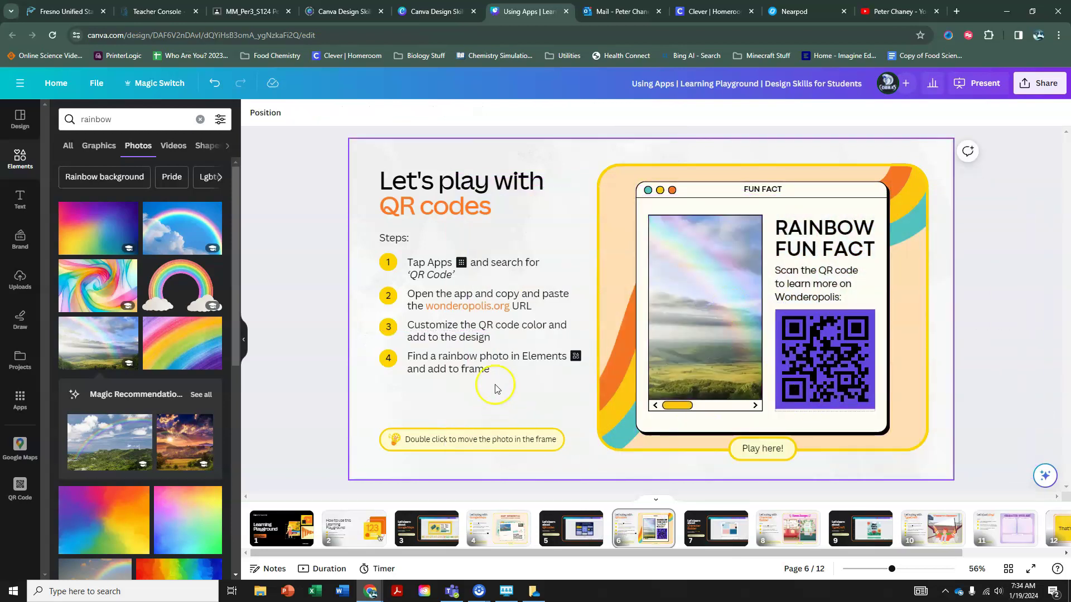
# - Play the Character Builder tutorial video on slide 7, then go to slide 8
pyautogui.click(715, 536)
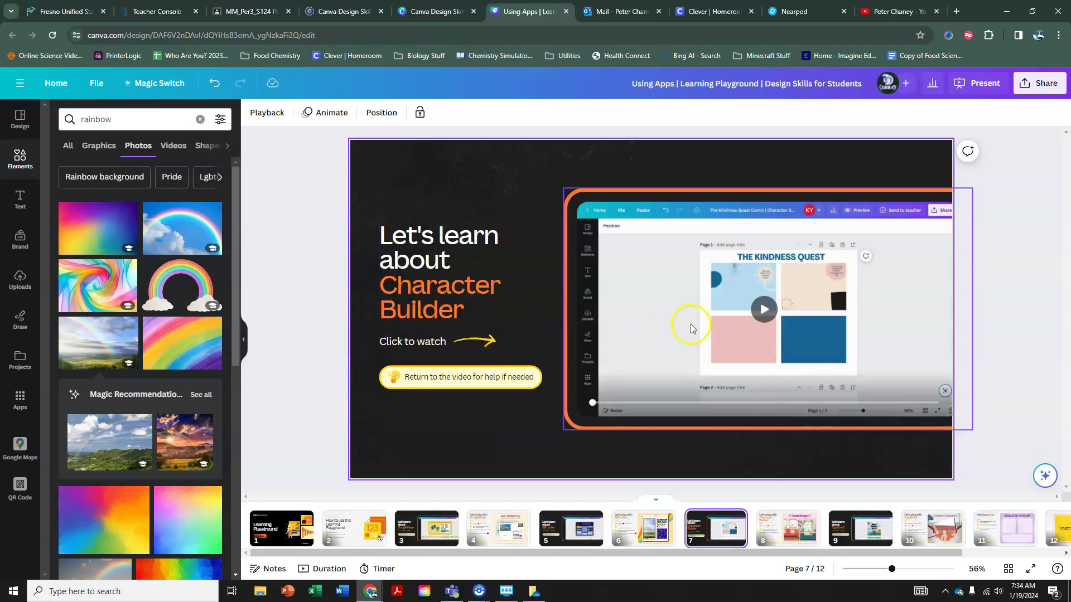
pyautogui.click(763, 309)
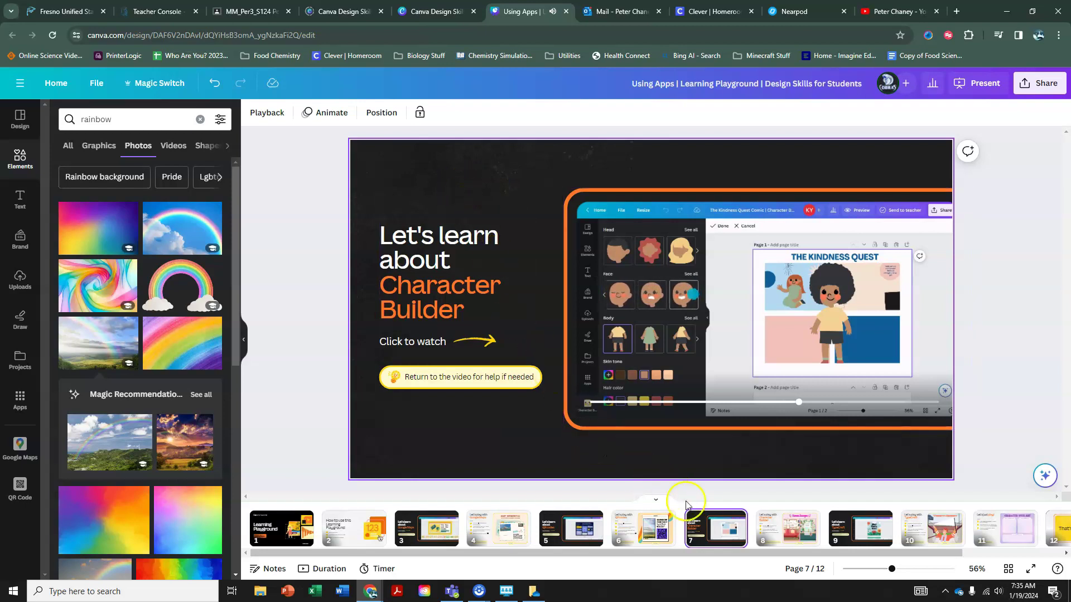
pyautogui.click(795, 533)
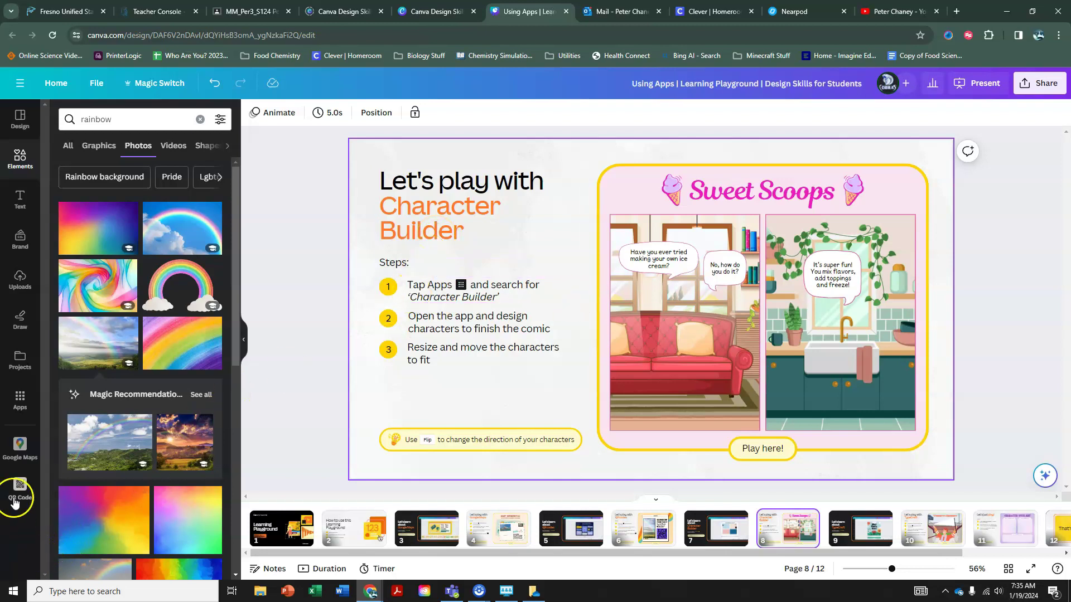
# - Search Apps for 'character builder' and open the Character Builder app
pyautogui.click(20, 399)
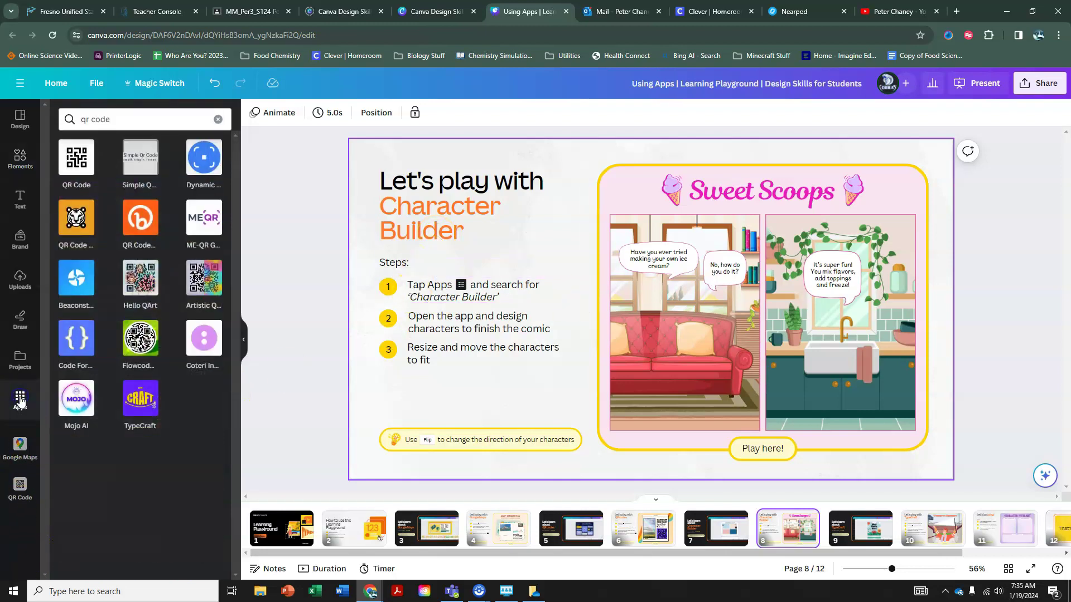
pyautogui.click(108, 111)
pyautogui.write('cha')
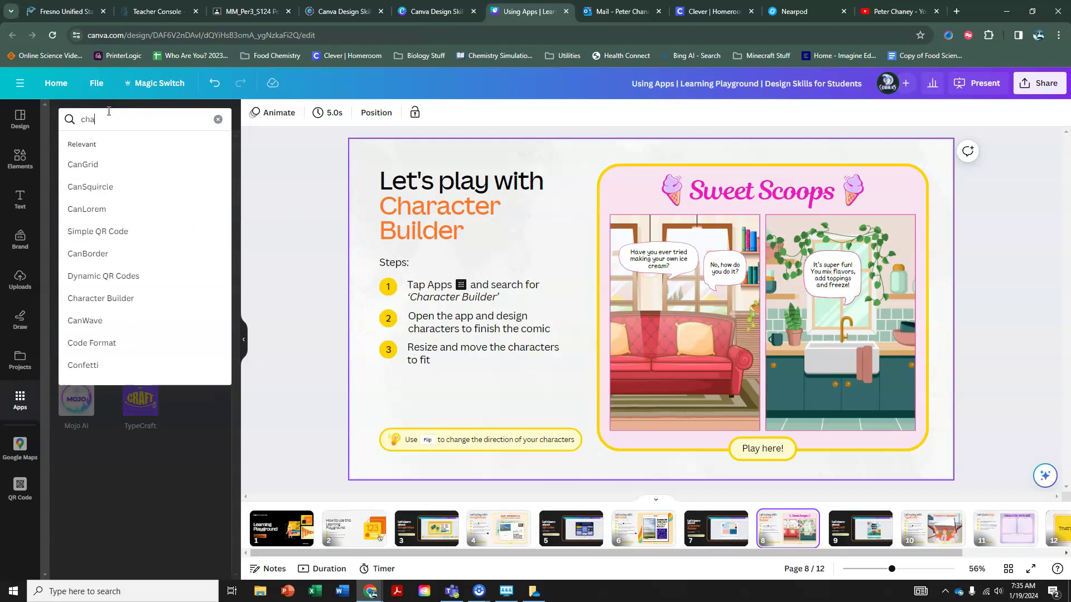
pyautogui.write('racter build')
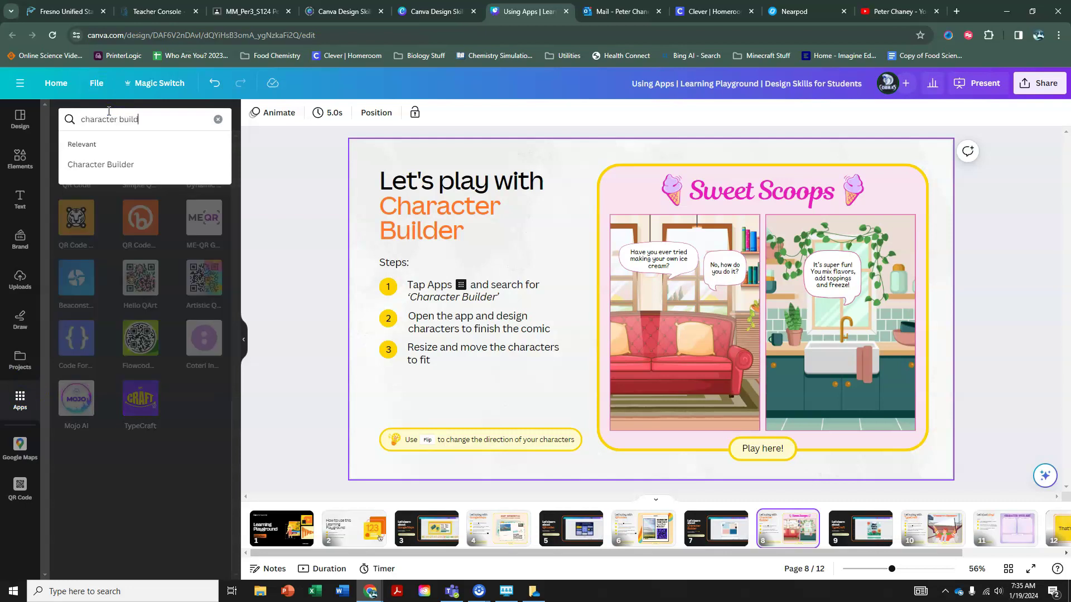
pyautogui.write('er')
pyautogui.press('Return')
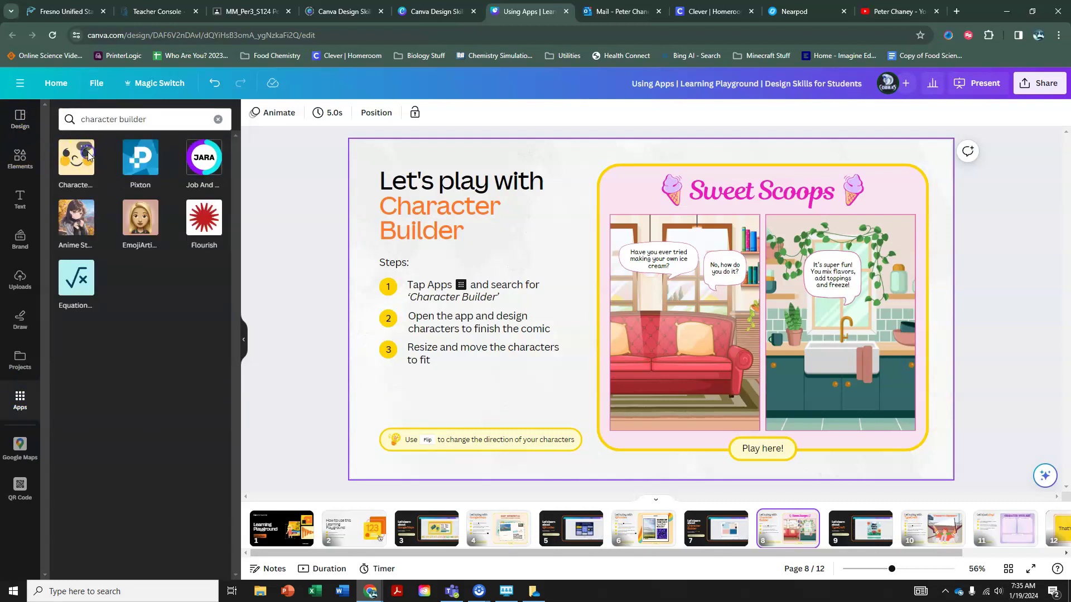
pyautogui.click(82, 163)
pyautogui.click(179, 519)
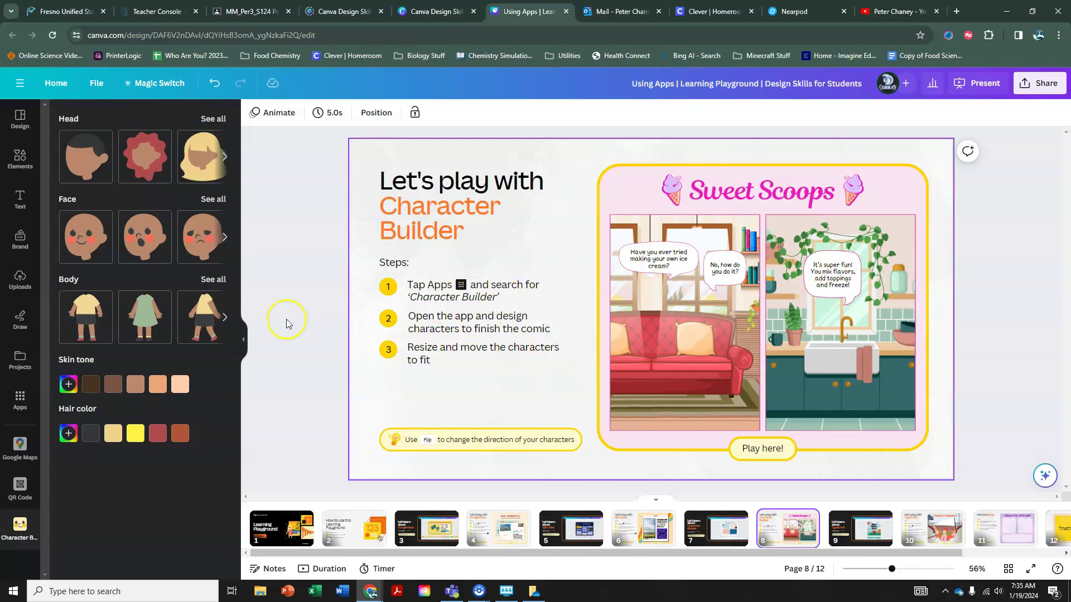
# - Build a character with the first head, surprised face, walking body and yellow hair, and place it
pyautogui.click(80, 163)
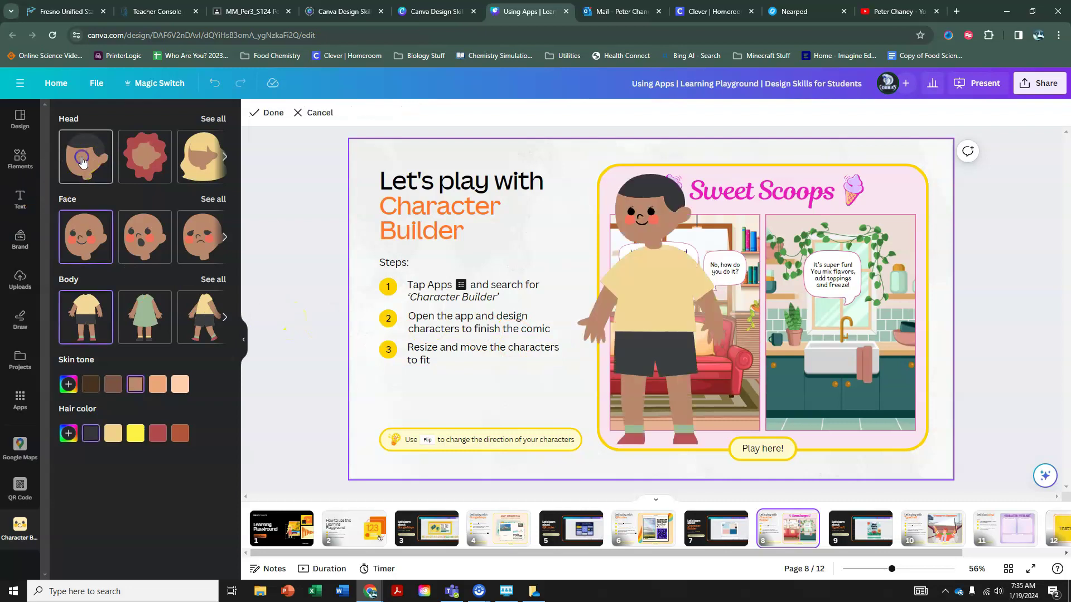
pyautogui.click(141, 239)
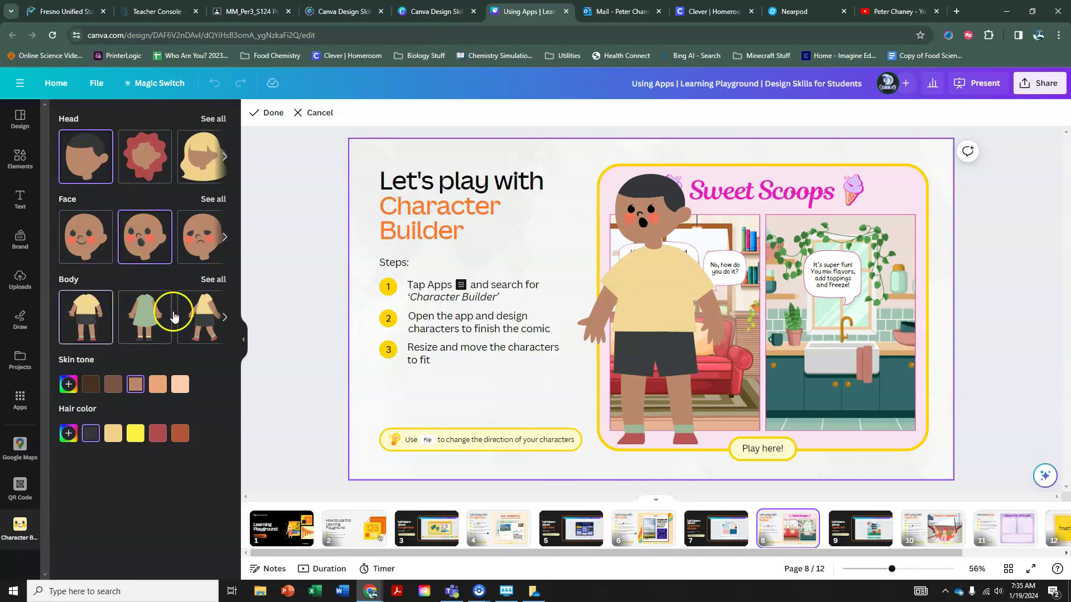
pyautogui.click(196, 314)
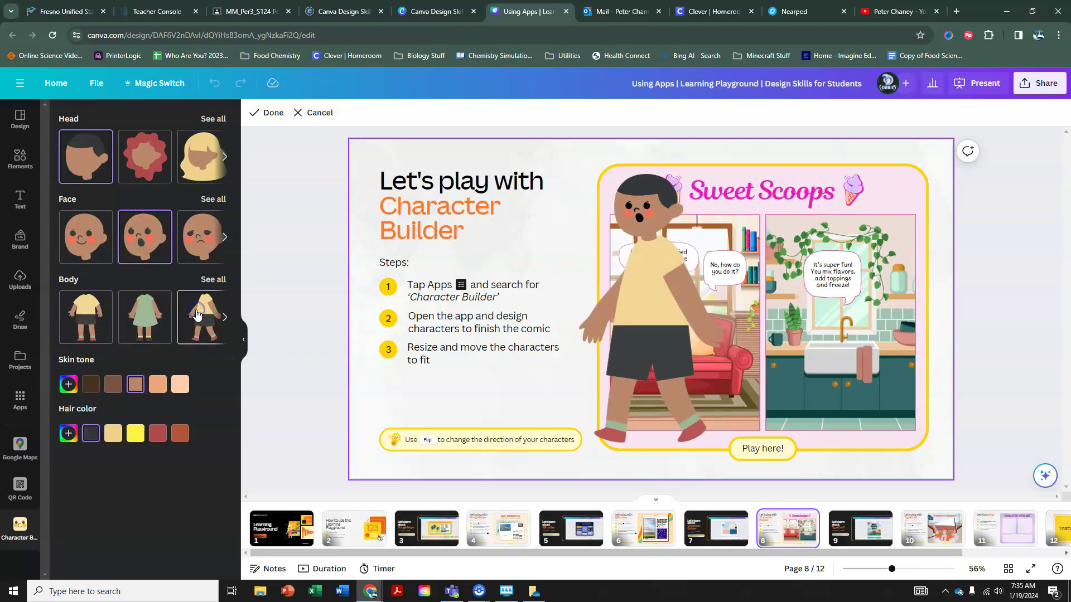
pyautogui.click(632, 206)
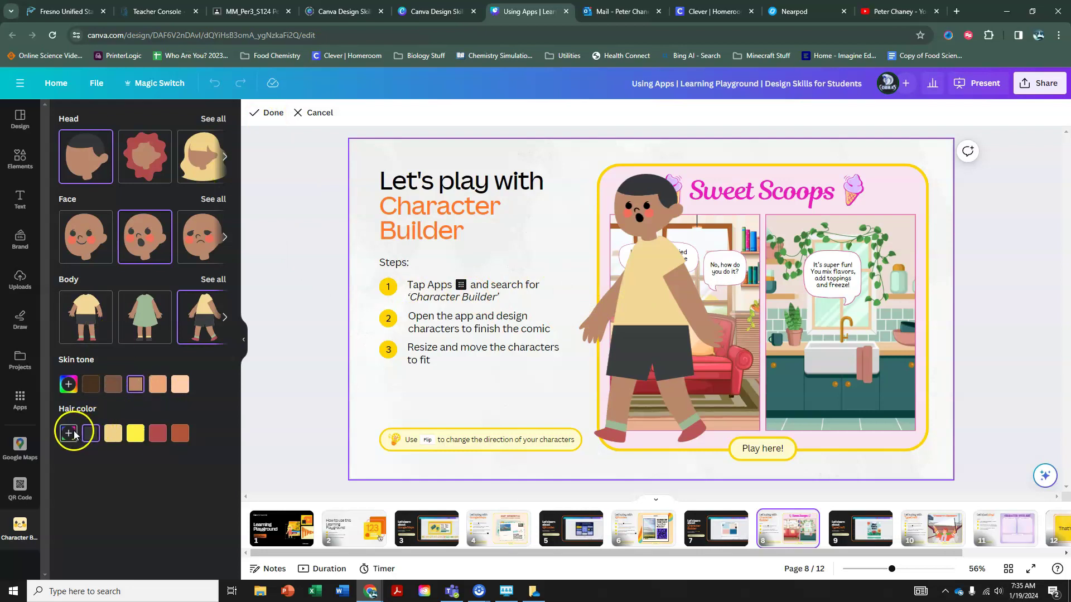
pyautogui.click(135, 434)
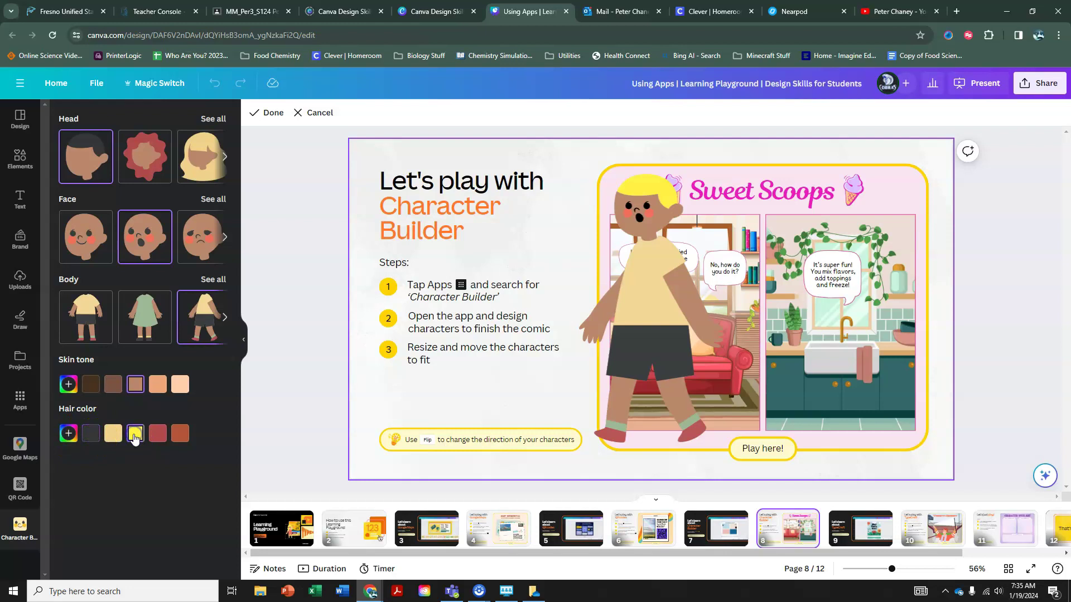
pyautogui.click(268, 112)
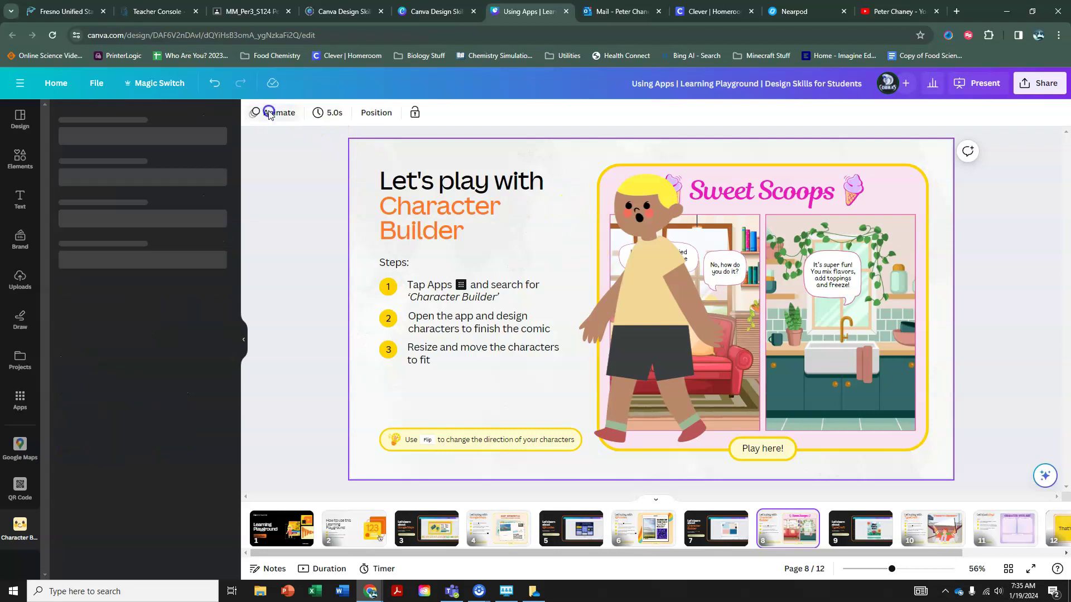
# - Shrink the character and fit it into the left comic panel
pyautogui.moveTo(350, 140); pyautogui.dragTo(409, 250)
pyautogui.moveTo(447, 292); pyautogui.dragTo(664, 328)
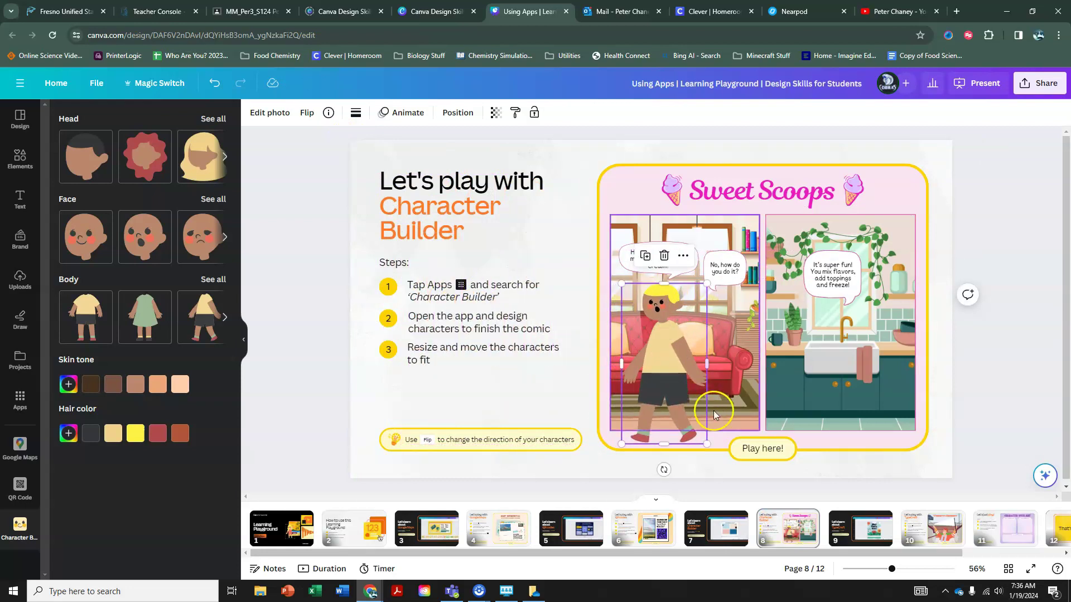
pyautogui.moveTo(707, 444); pyautogui.dragTo(698, 428)
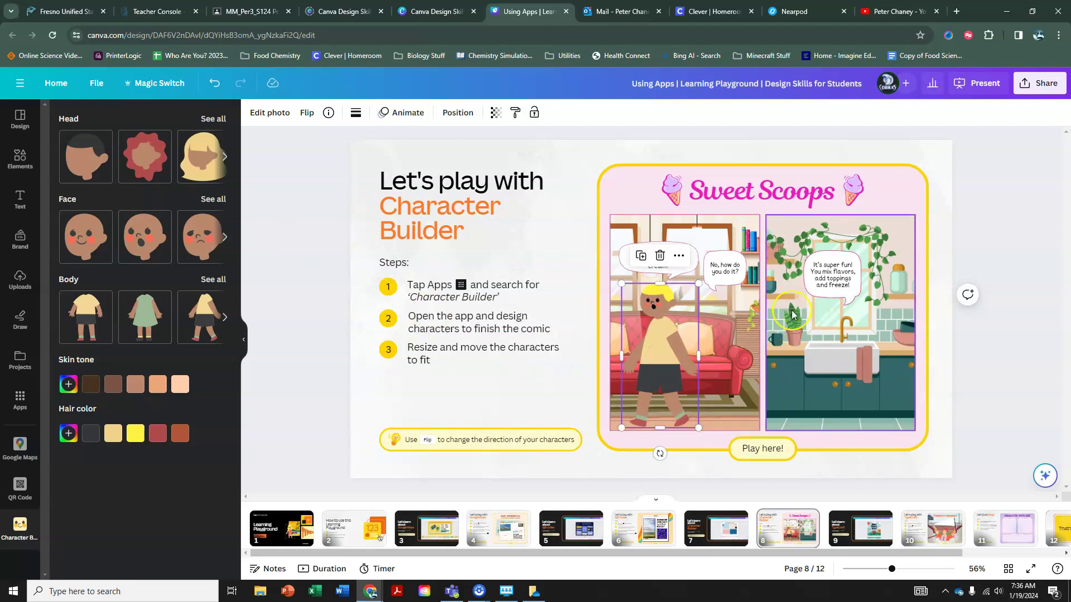
# - Duplicate the character and place a smaller copy in the right kitchen panel
pyautogui.click(659, 338)
pyautogui.click(650, 268)
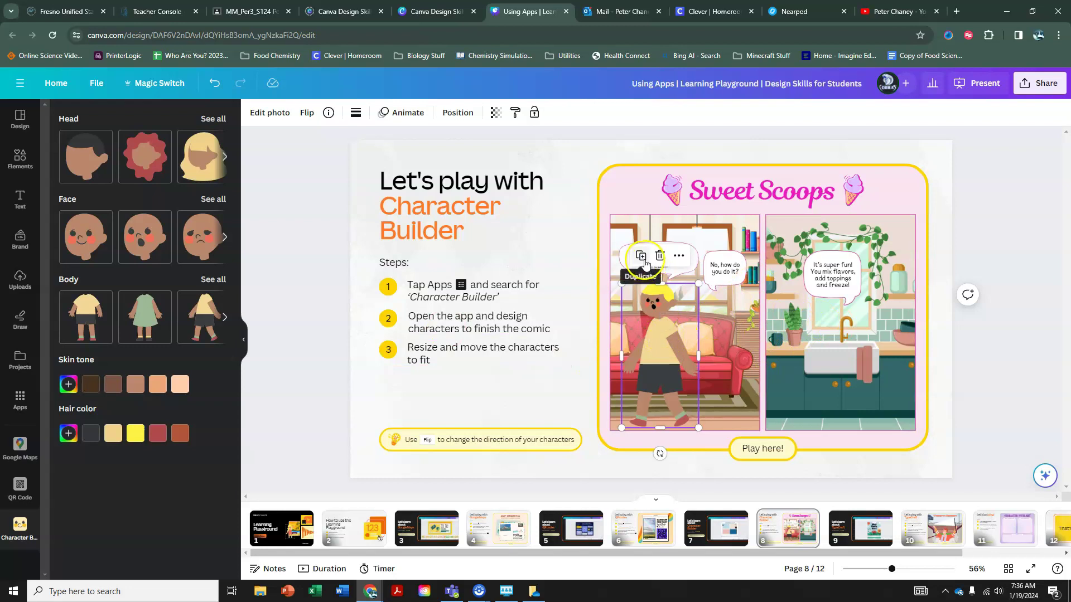
pyautogui.click(641, 256)
pyautogui.moveTo(660, 335); pyautogui.dragTo(822, 344)
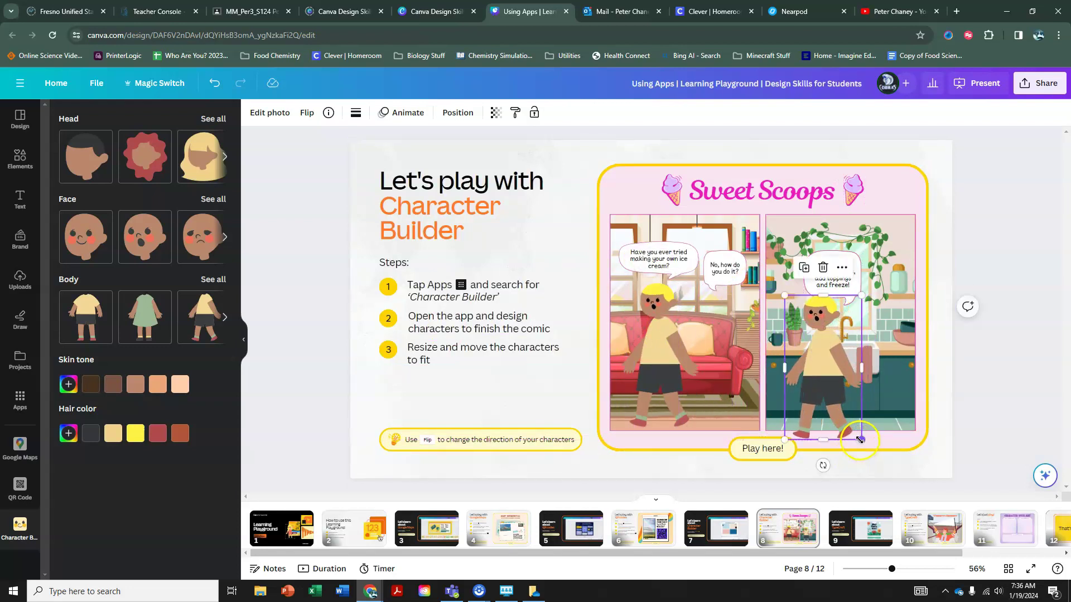
pyautogui.moveTo(860, 440); pyautogui.dragTo(851, 419)
pyautogui.moveTo(804, 354); pyautogui.dragTo(810, 360)
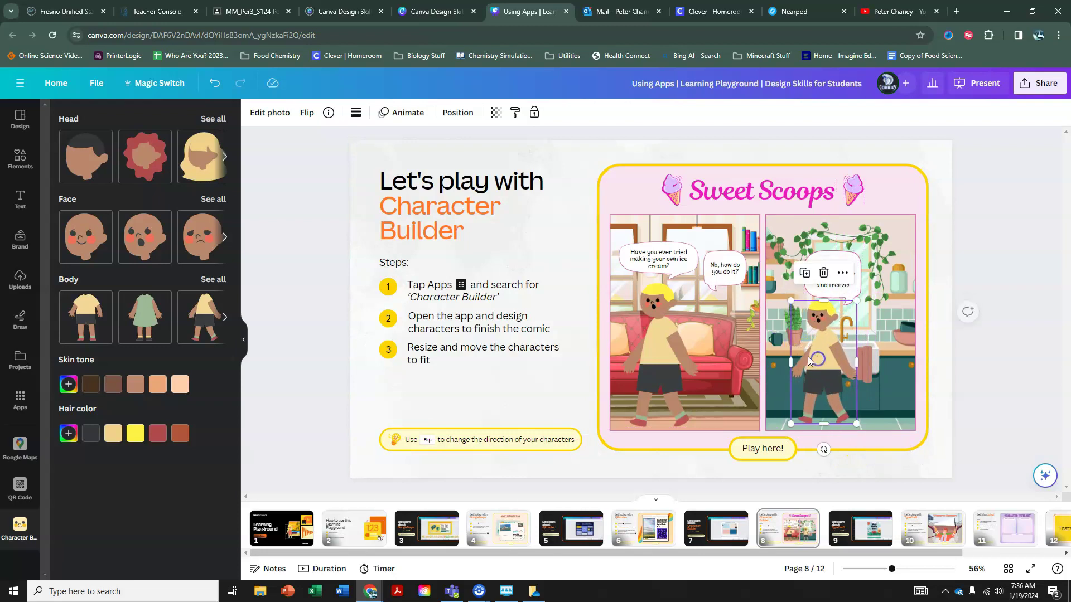
# - Create a curly-haired character with a closed-eyes smiling face and waving green dress
pyautogui.click(141, 155)
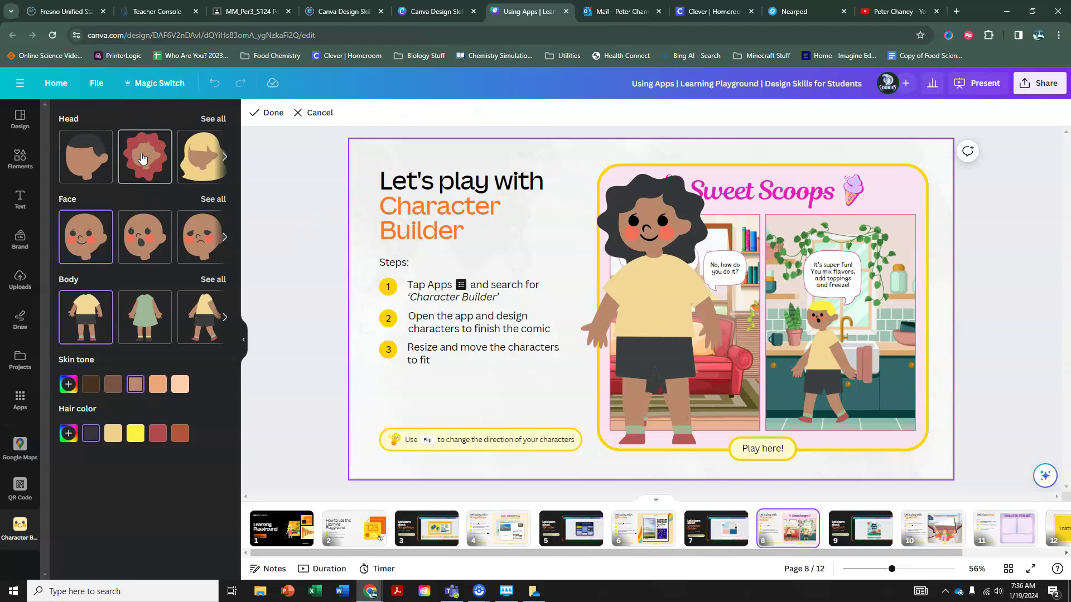
pyautogui.click(224, 238)
pyautogui.click(197, 240)
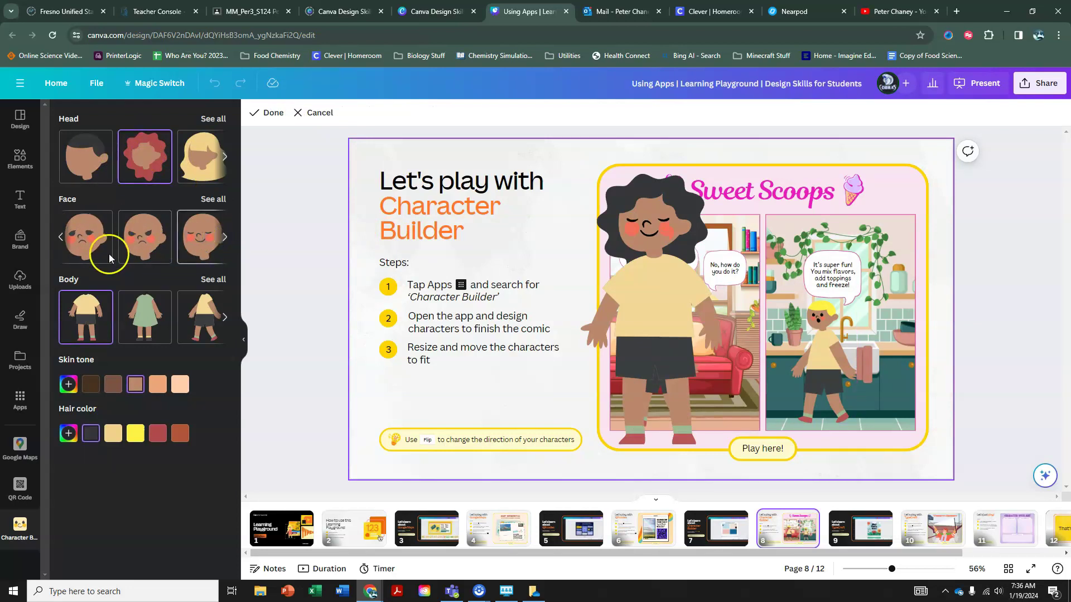
pyautogui.click(211, 279)
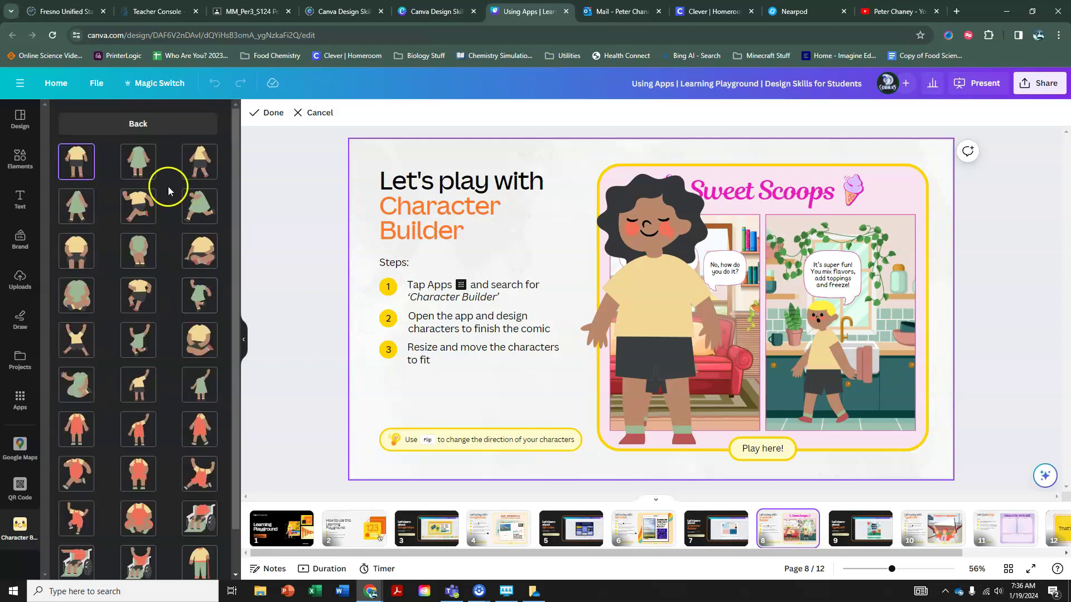
pyautogui.click(196, 382)
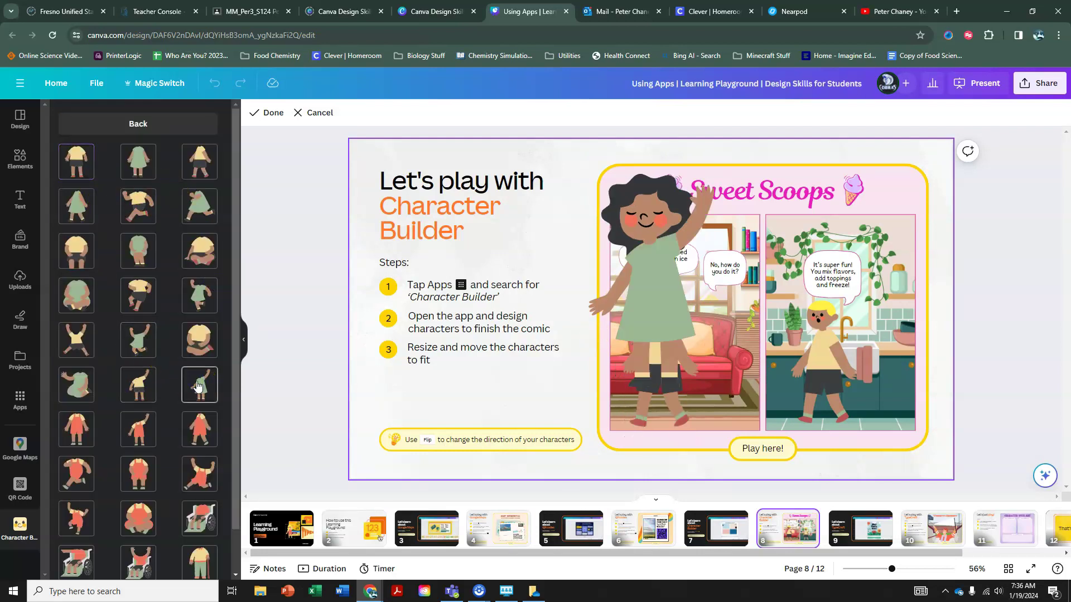
pyautogui.click(134, 125)
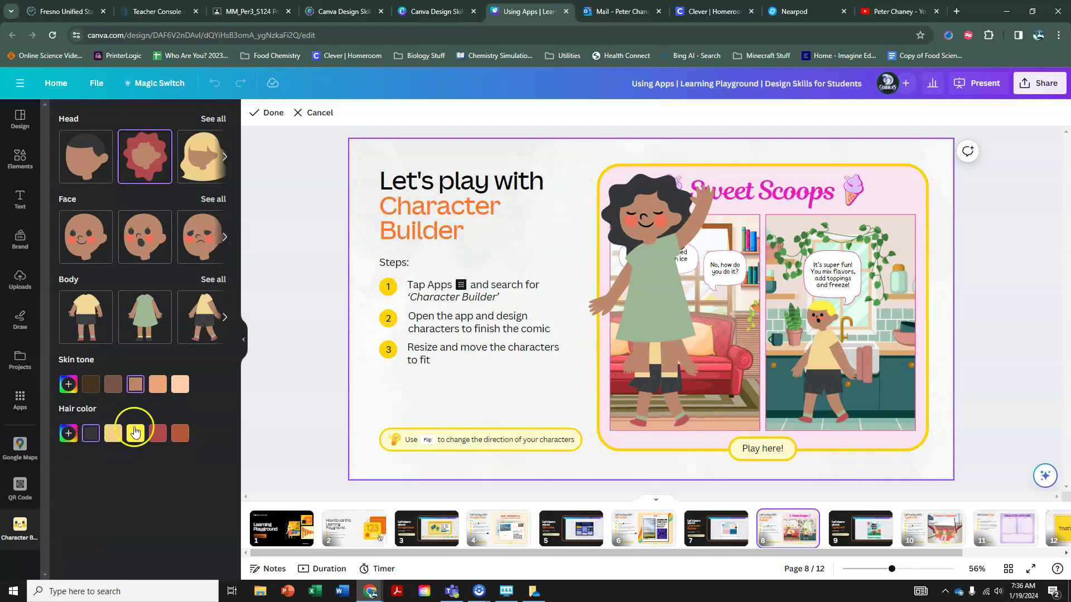
pyautogui.click(271, 112)
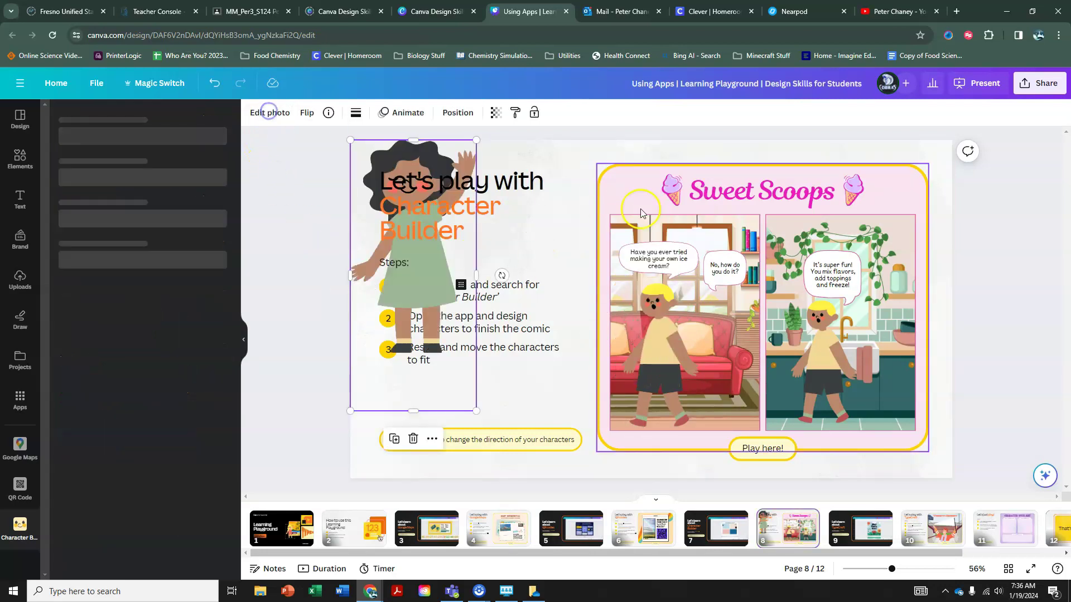
# - Resize the girl and position her beside the boy in the left comic panel
pyautogui.moveTo(351, 141); pyautogui.dragTo(418, 287)
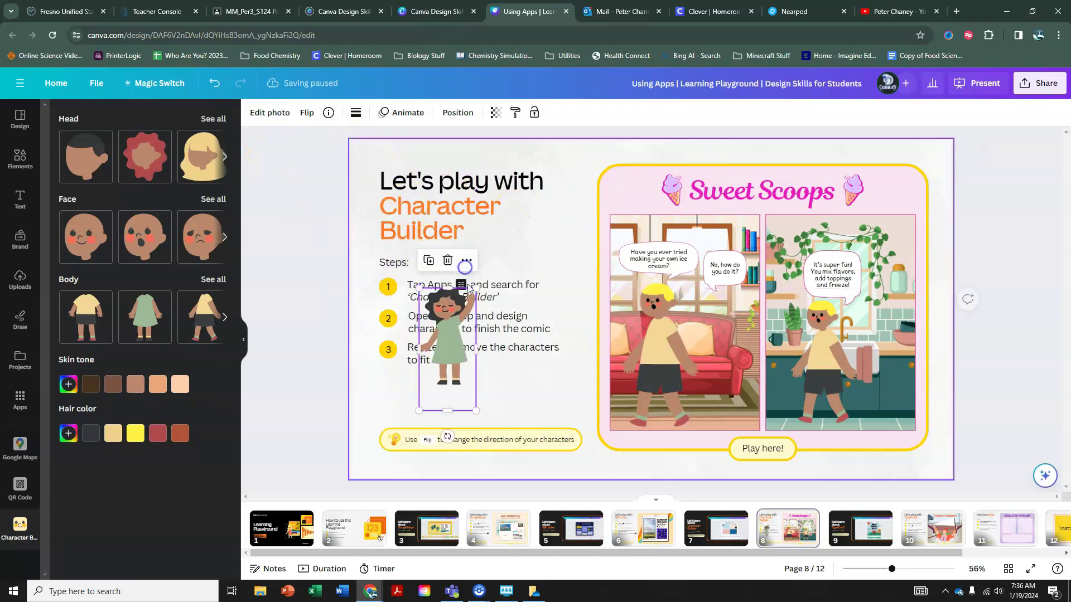
pyautogui.moveTo(460, 356); pyautogui.dragTo(731, 370)
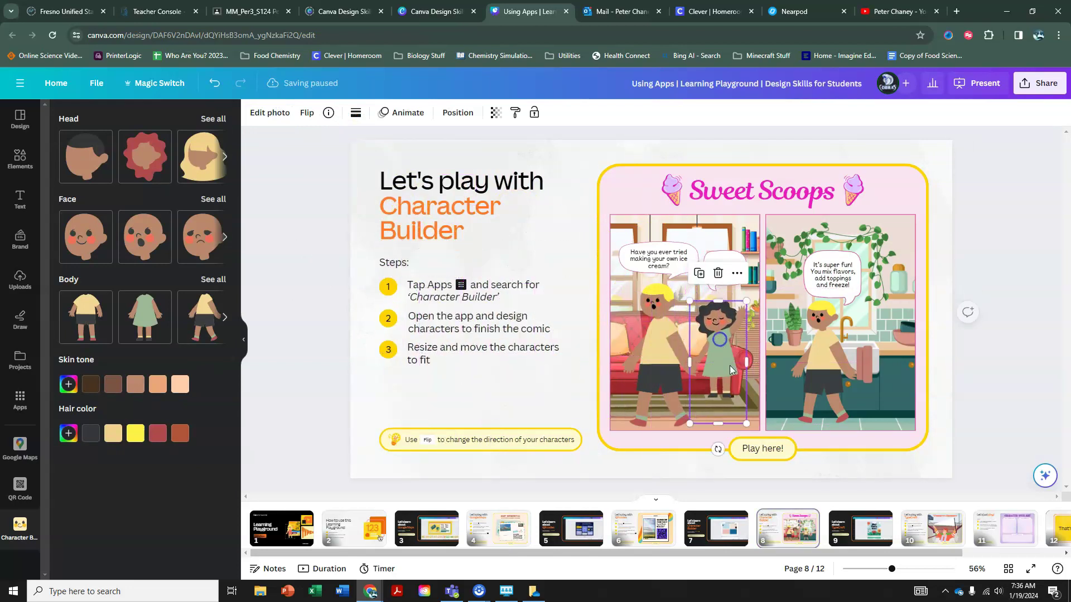
pyautogui.moveTo(746, 424); pyautogui.dragTo(764, 443)
pyautogui.click(703, 384)
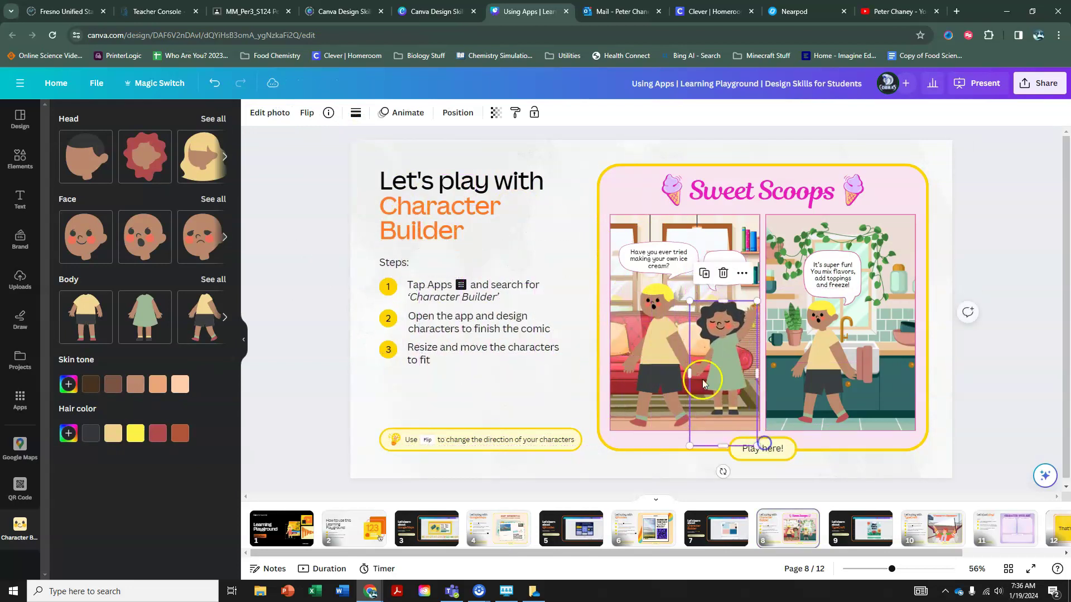
pyautogui.moveTo(703, 384); pyautogui.dragTo(699, 382)
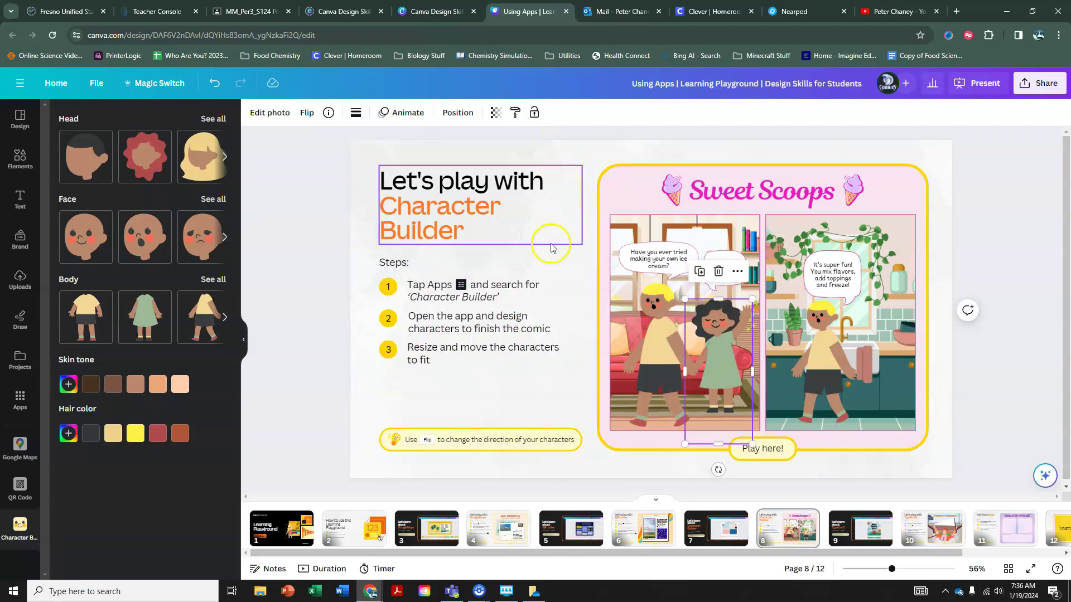
pyautogui.click(561, 401)
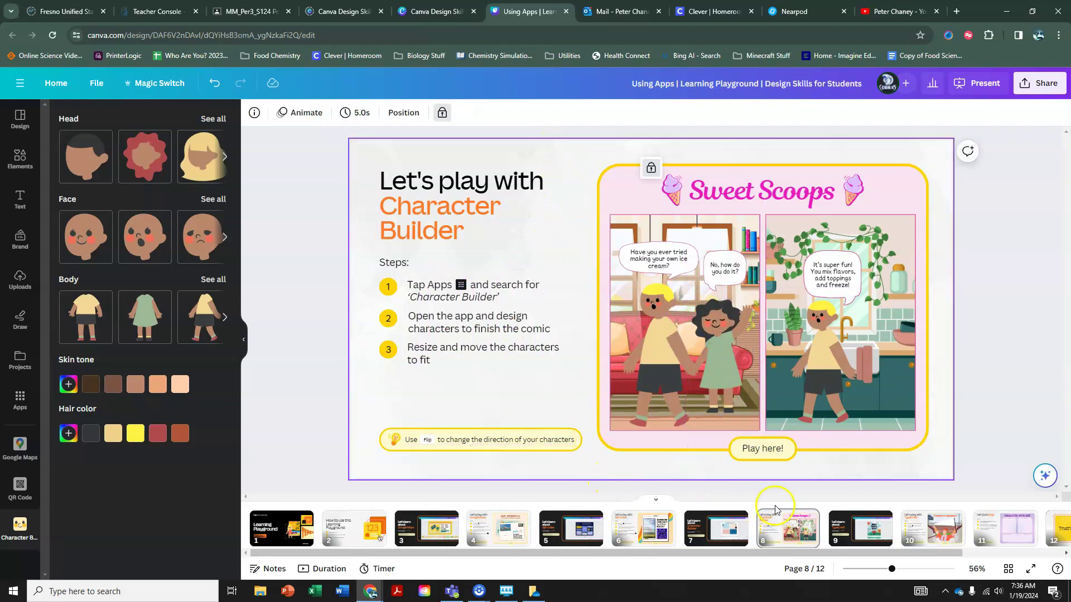
# - Play the TypeCraft tutorial video on page 9, then go to page 10
pyautogui.click(861, 530)
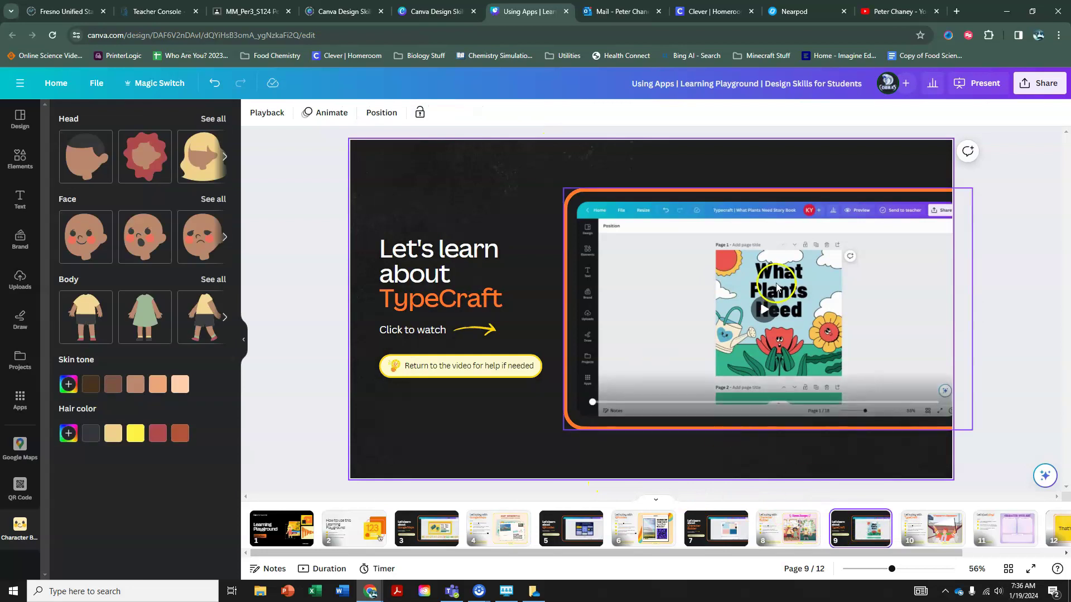
pyautogui.click(777, 288)
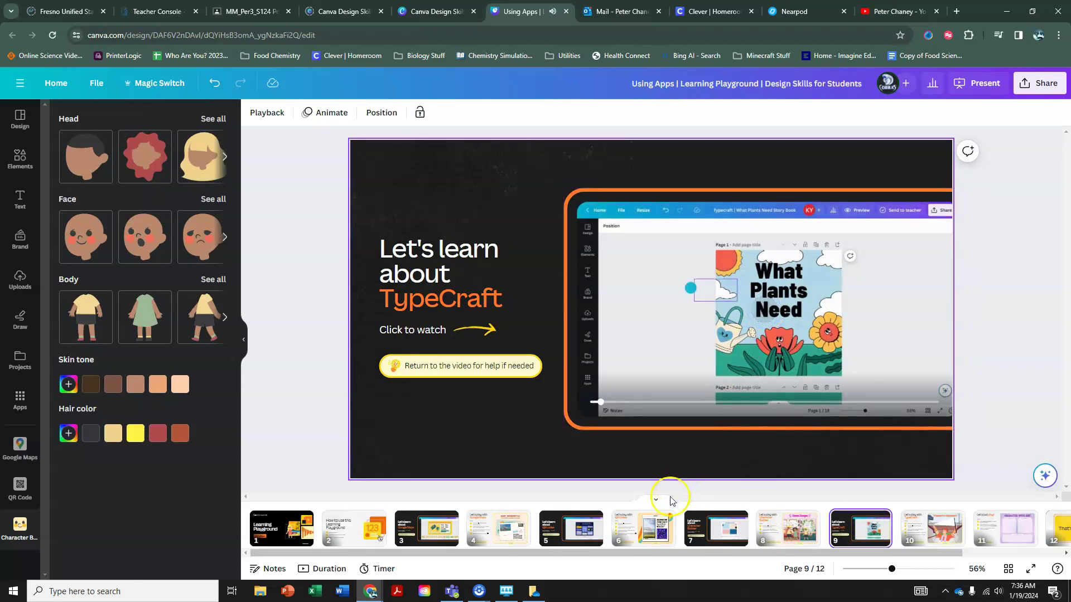
pyautogui.moveTo(678, 552); pyautogui.dragTo(849, 557)
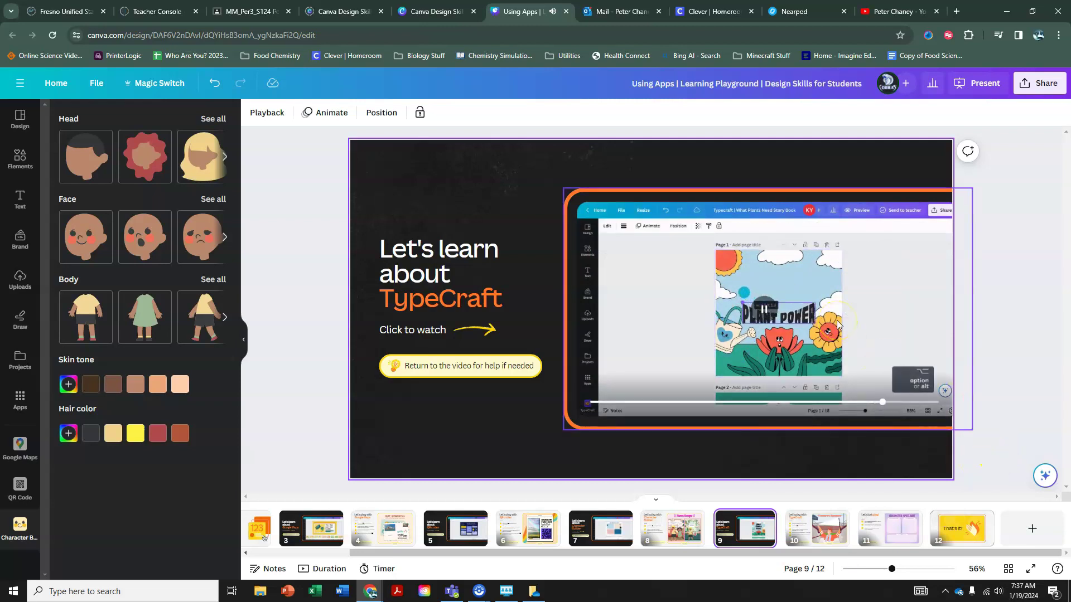
pyautogui.click(818, 530)
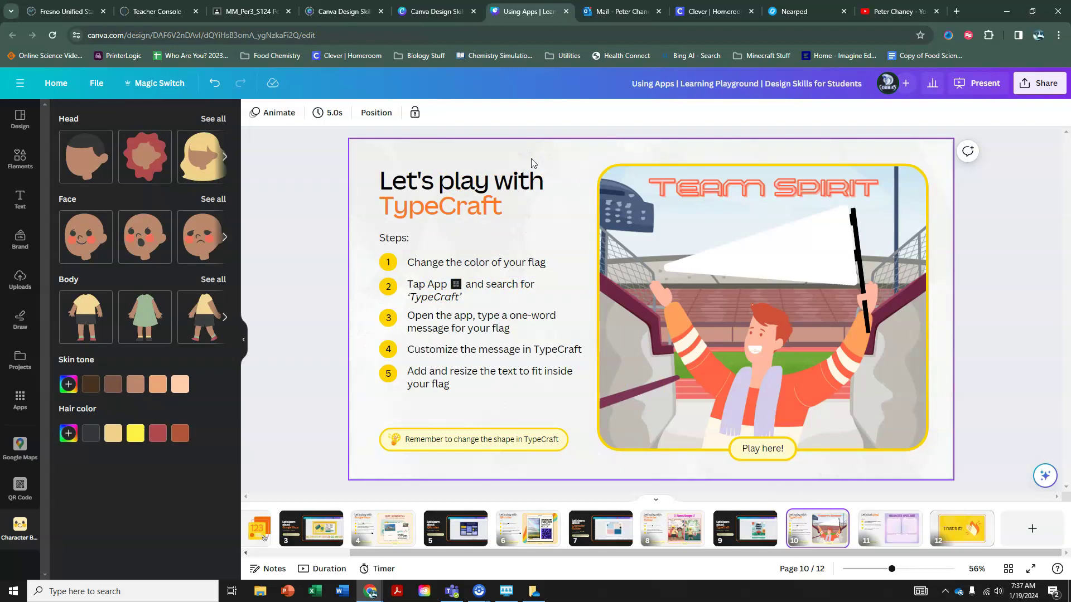
# - Recolour the fan's flag, both its dark and white colours, to purple
pyautogui.click(484, 178)
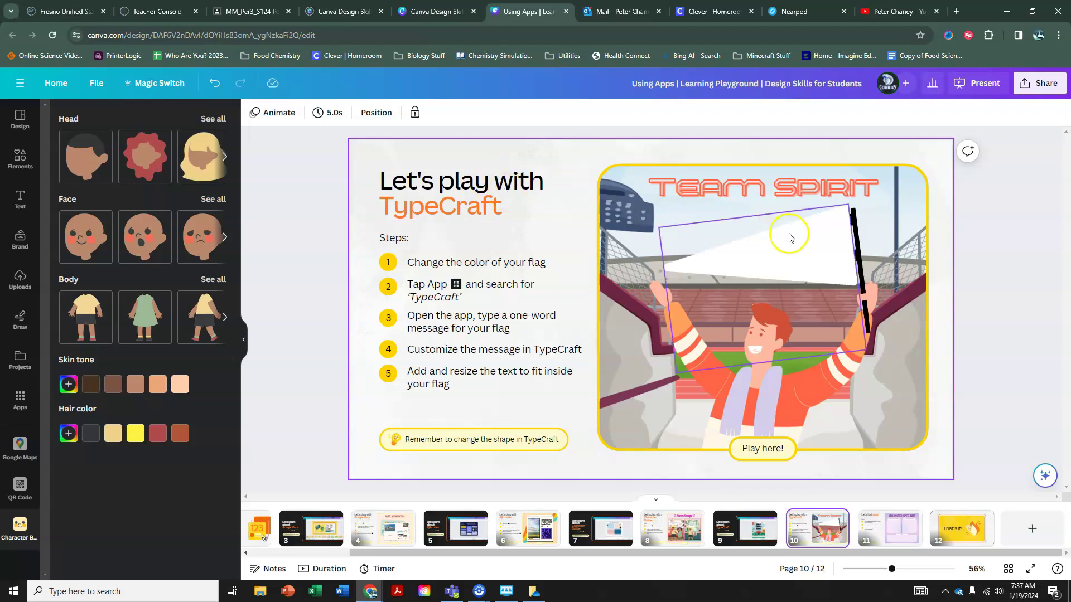
pyautogui.click(795, 253)
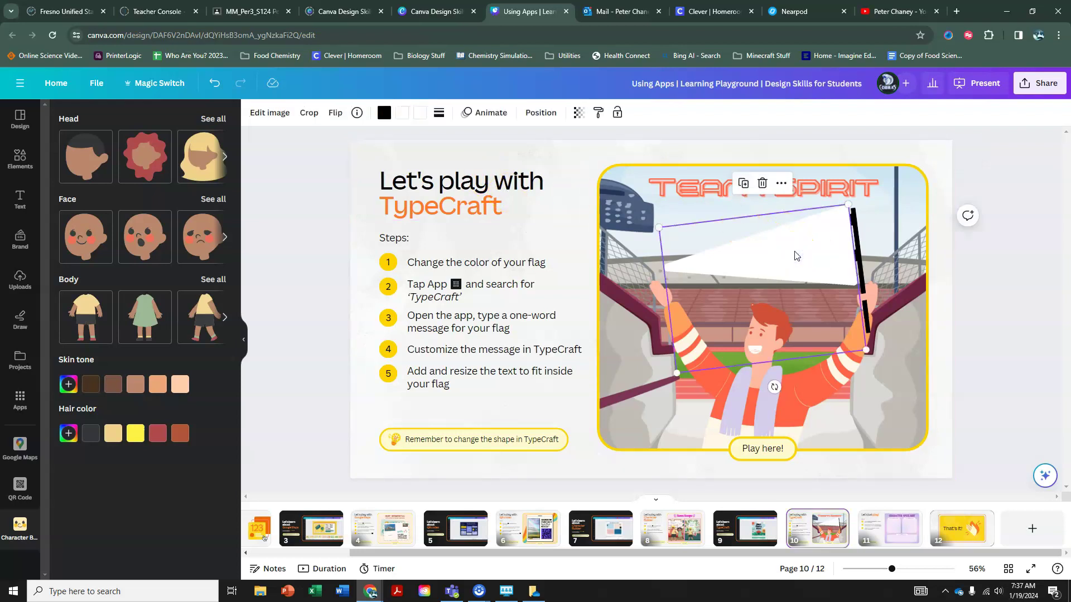
pyautogui.click(383, 114)
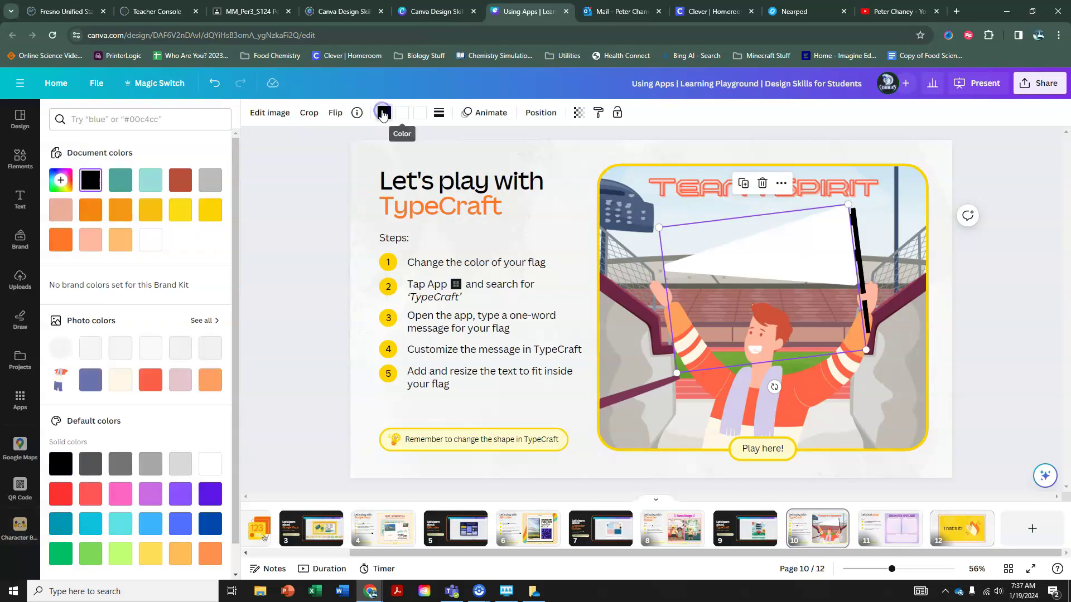
pyautogui.click(182, 494)
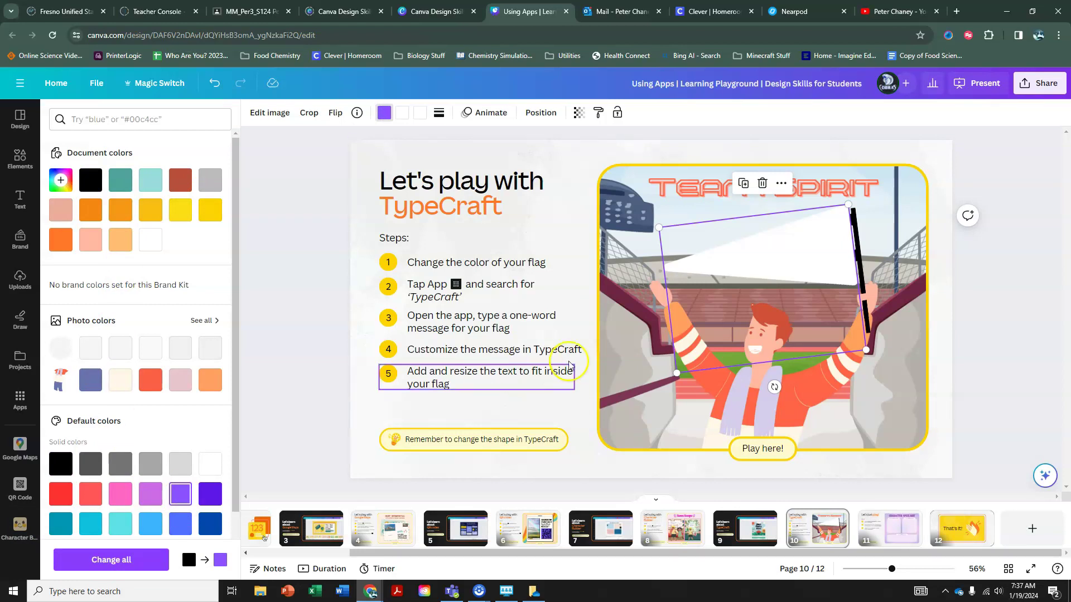
pyautogui.click(1034, 290)
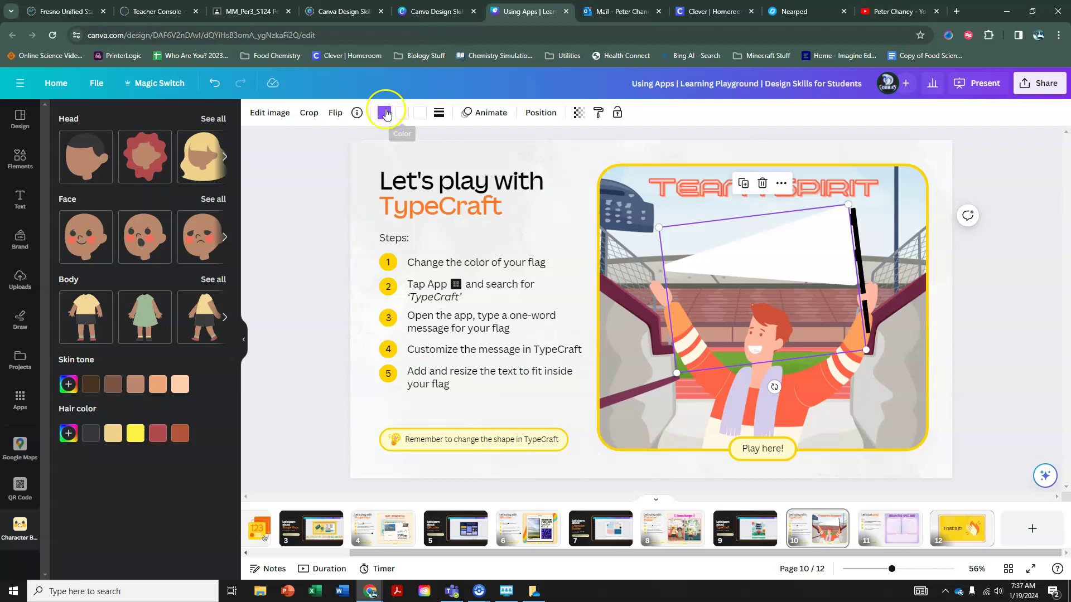
pyautogui.click(270, 113)
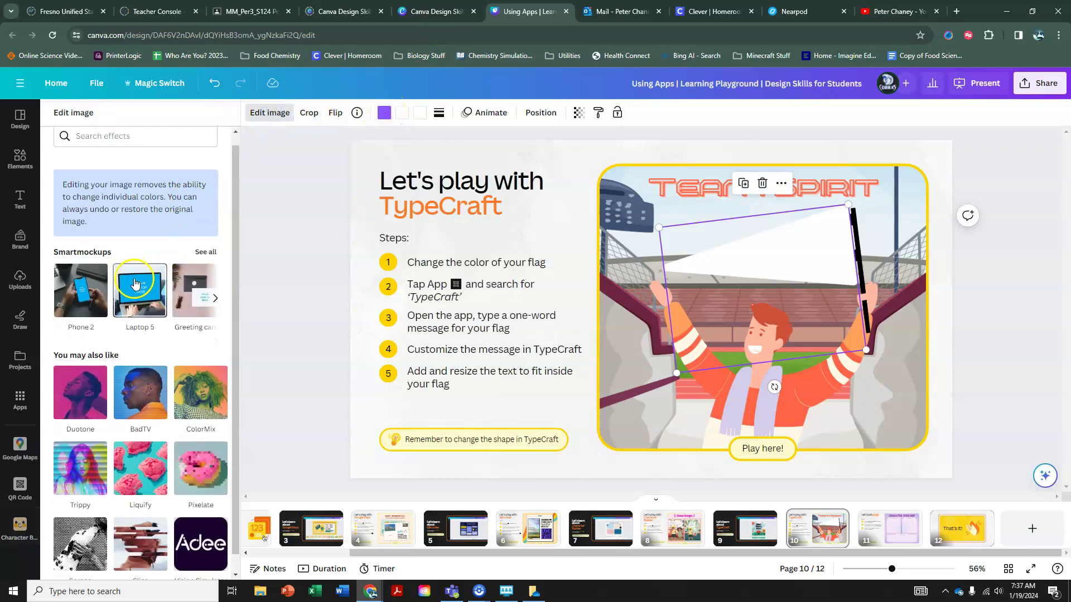
pyautogui.scroll(-1, 150, 275)
pyautogui.click(401, 113)
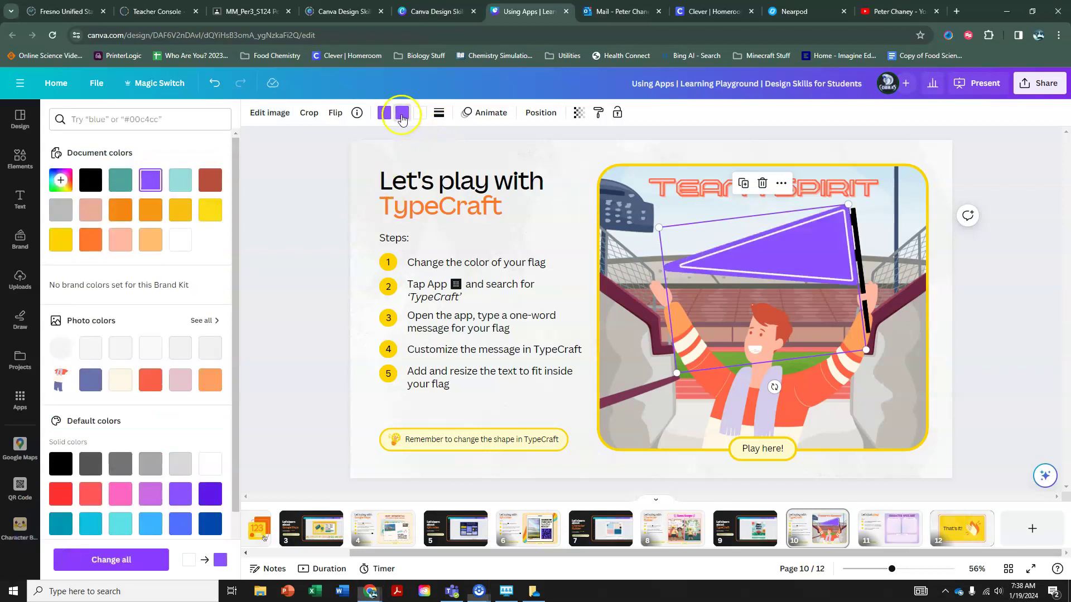
pyautogui.press('Escape')
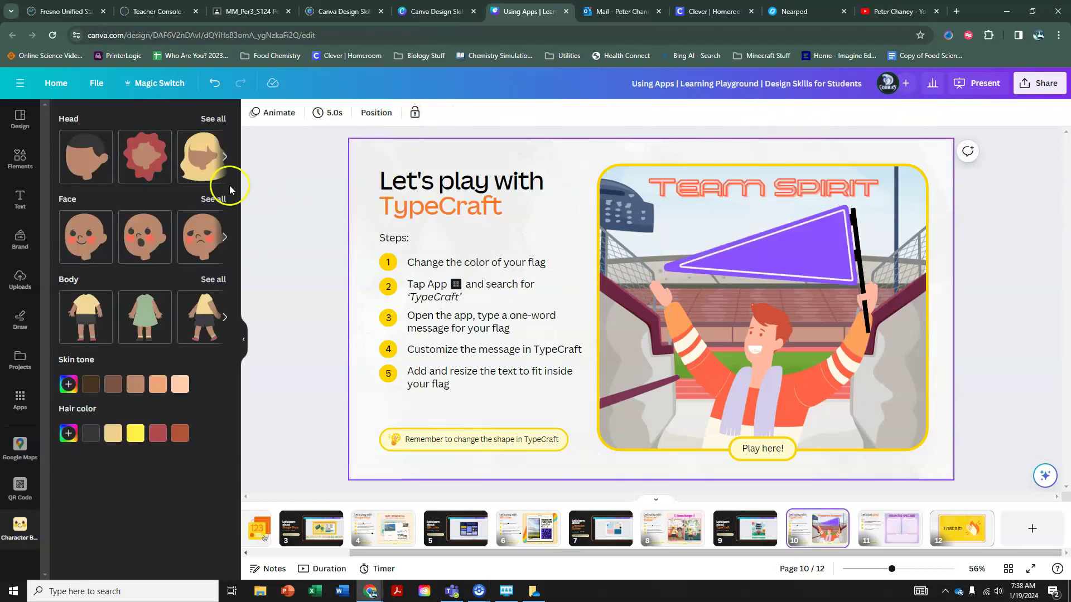
# - Search Apps for 'typecraft' and launch the TypeCraft app
pyautogui.click(20, 399)
pyautogui.click(118, 119)
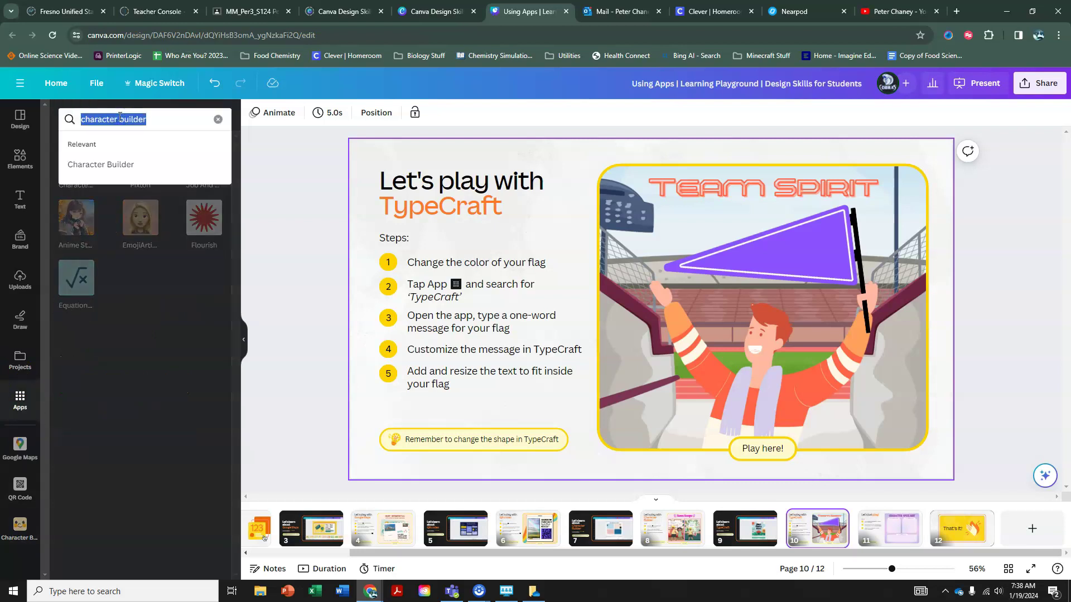
pyautogui.write('typecraft')
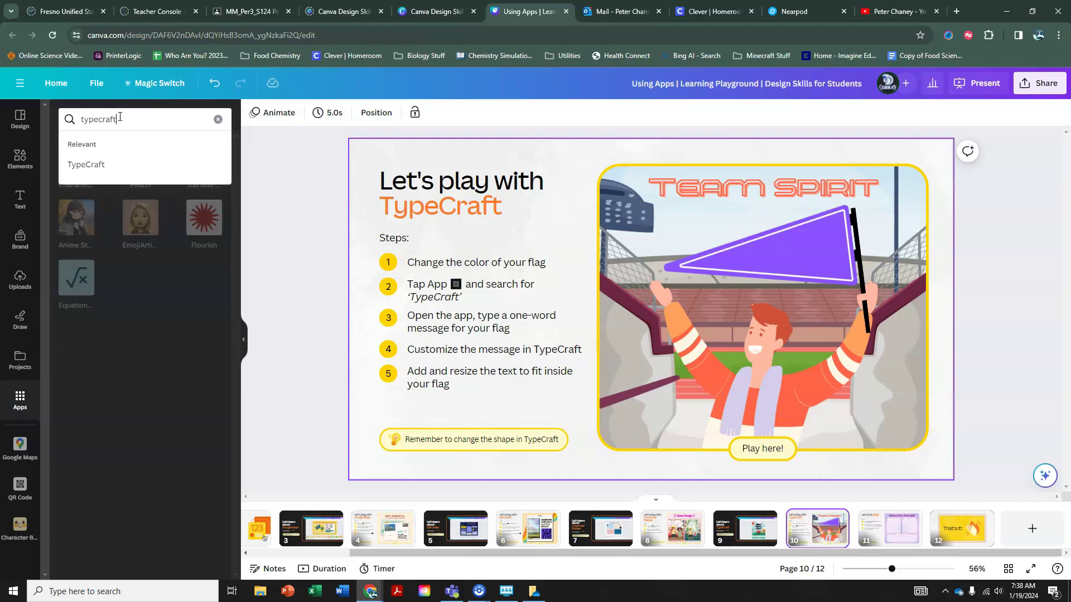
pyautogui.press('Return')
pyautogui.click(87, 165)
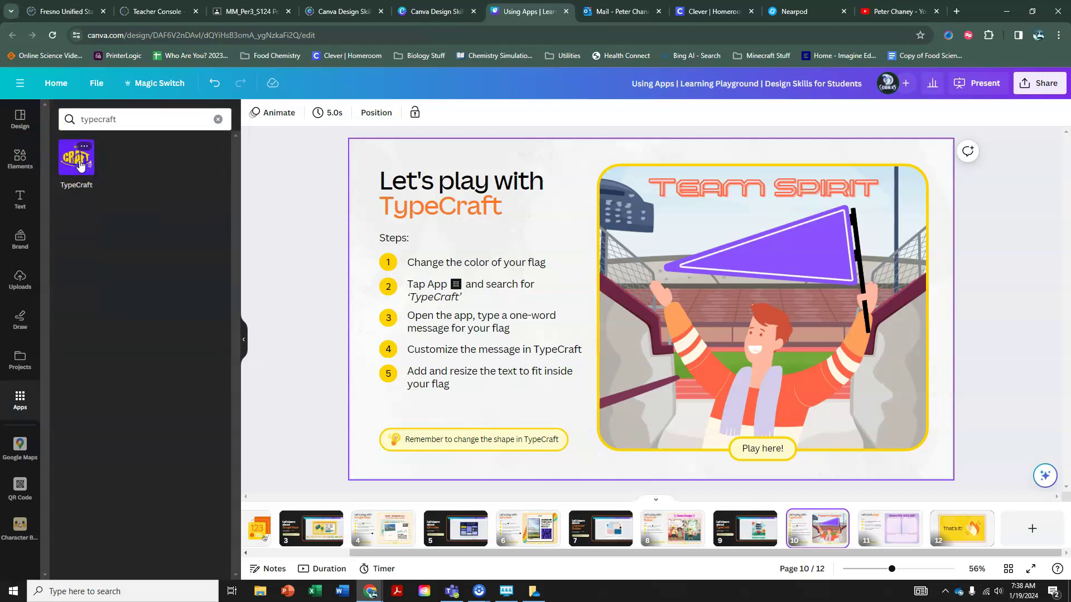
pyautogui.click(136, 527)
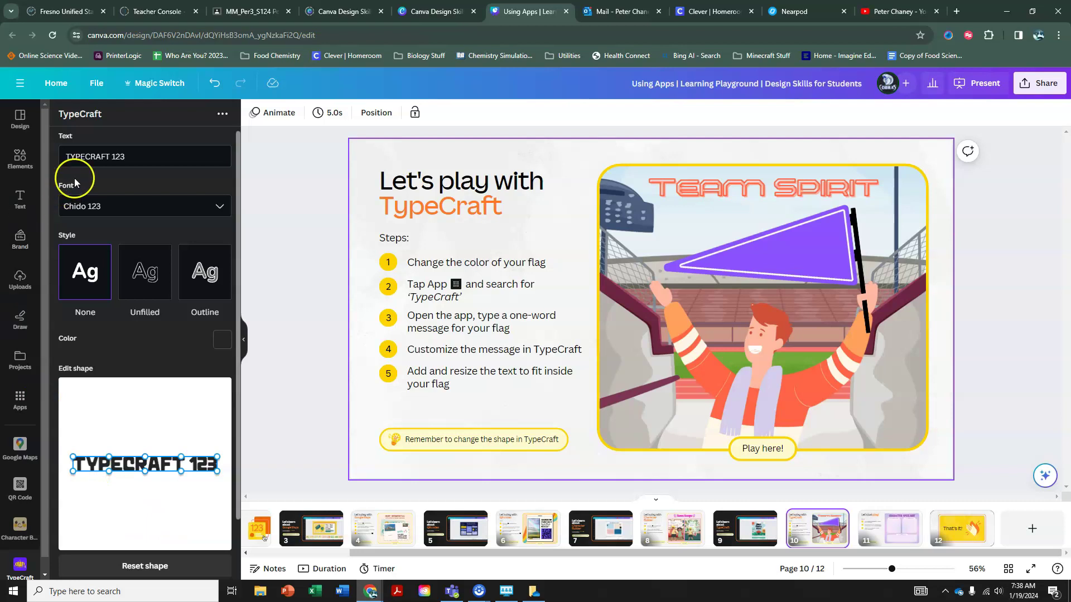
# - Make 'Go Sports' lettering outlined, green #69c82e, with border 2 and an arched shape
pyautogui.tripleClick(104, 156)
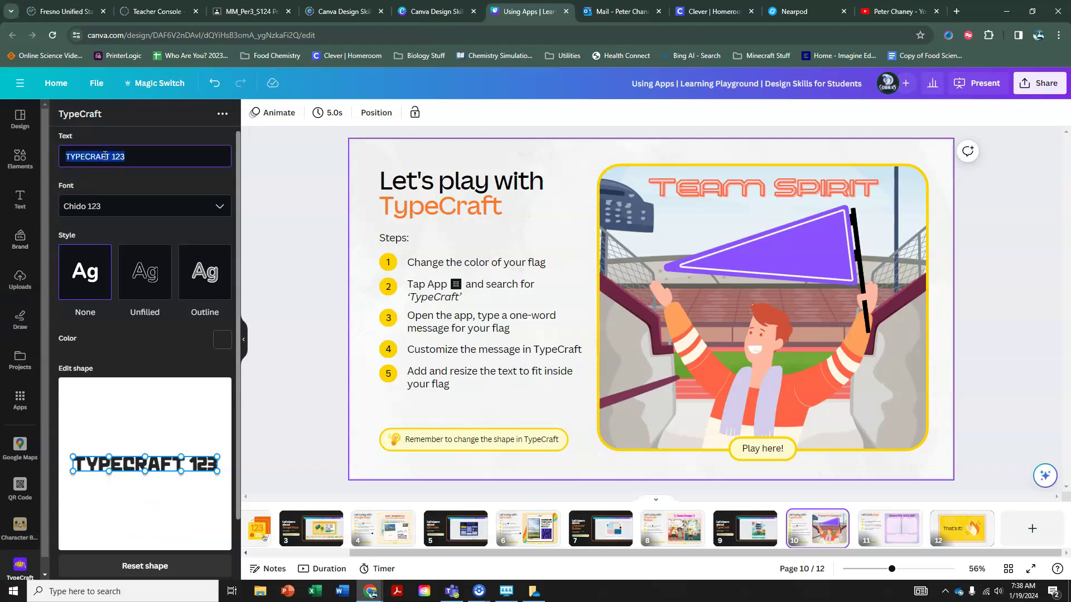
pyautogui.write('Go Sports!')
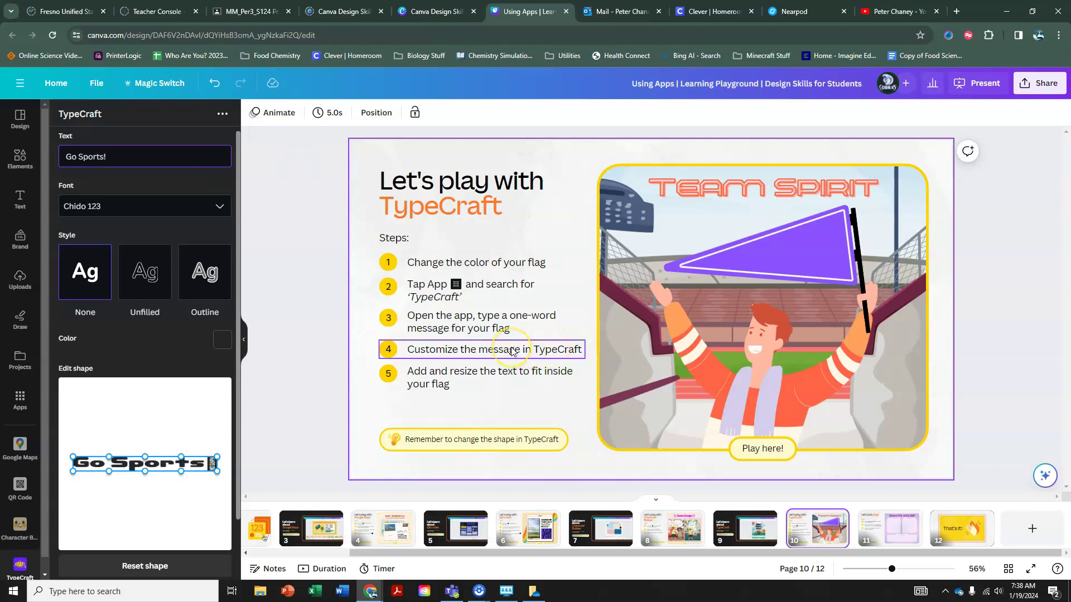
pyautogui.click(200, 272)
pyautogui.click(222, 341)
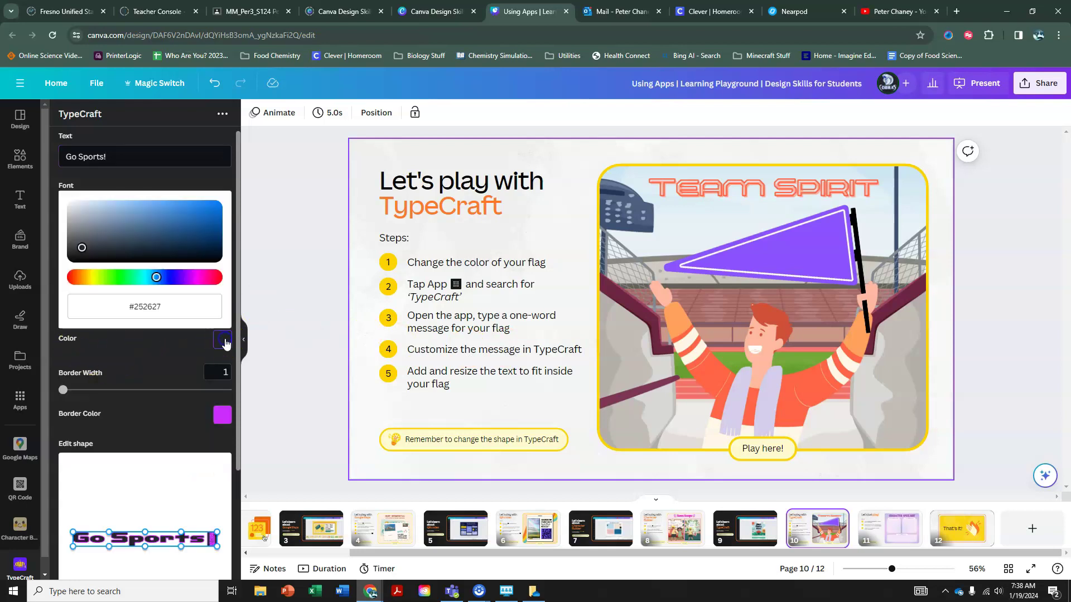
pyautogui.click(112, 277)
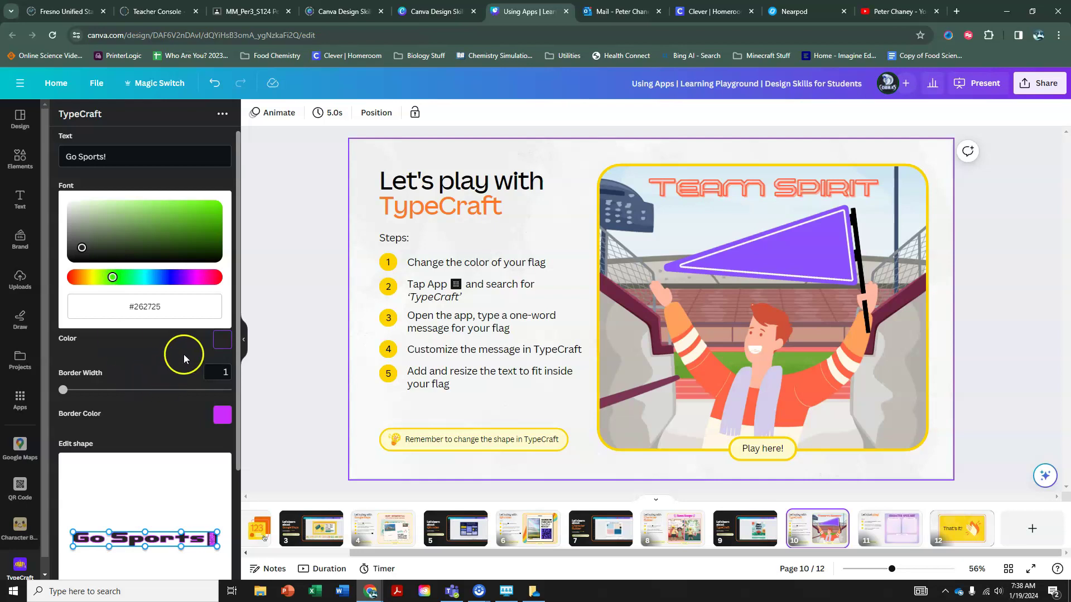
pyautogui.click(182, 218)
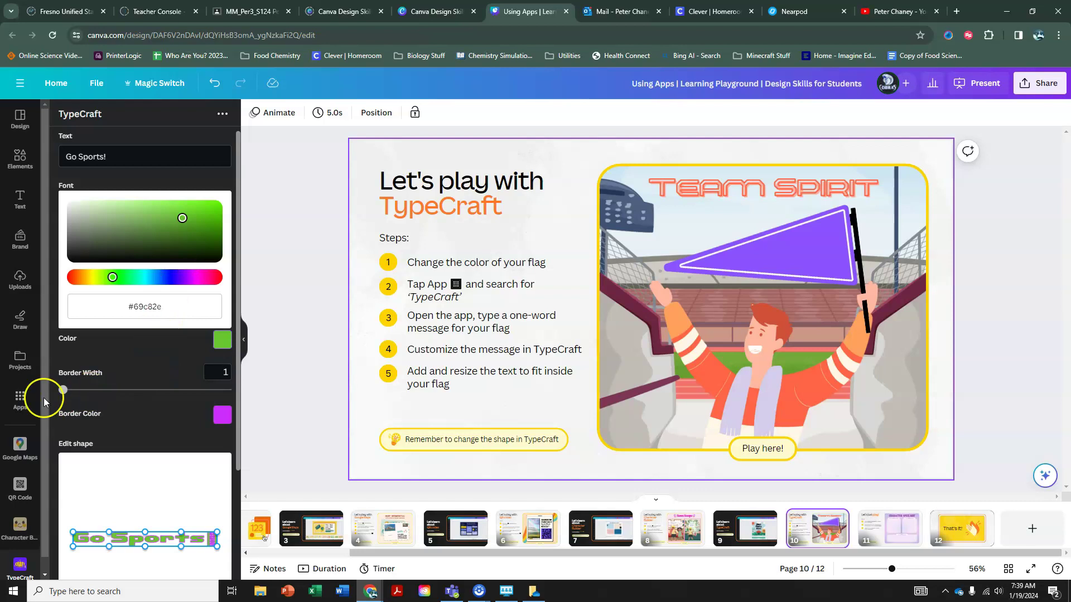
pyautogui.moveTo(67, 393); pyautogui.dragTo(76, 396)
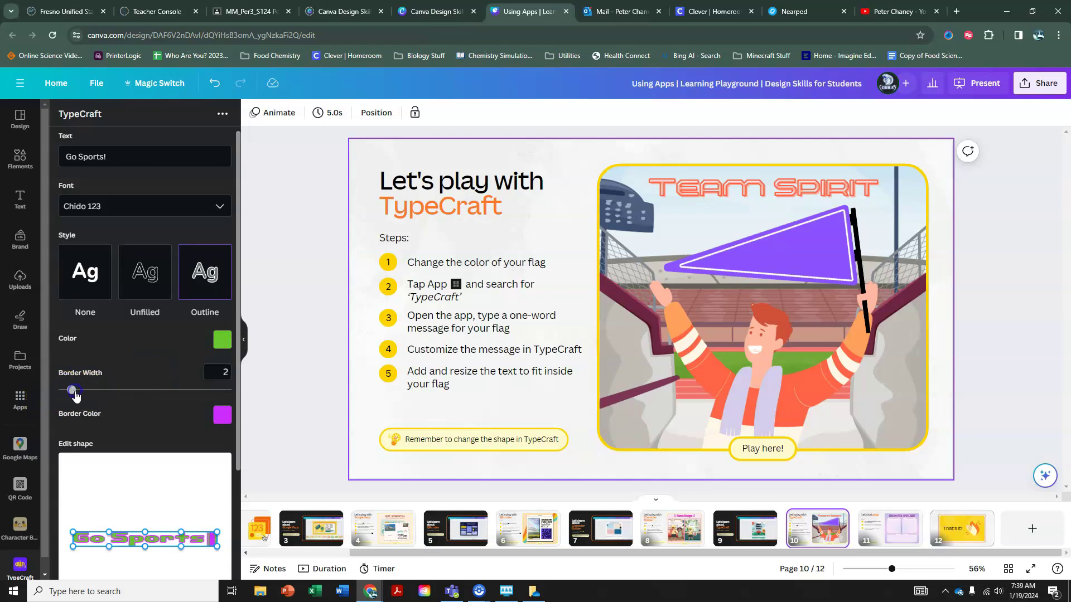
pyautogui.scroll(-1, 137, 360)
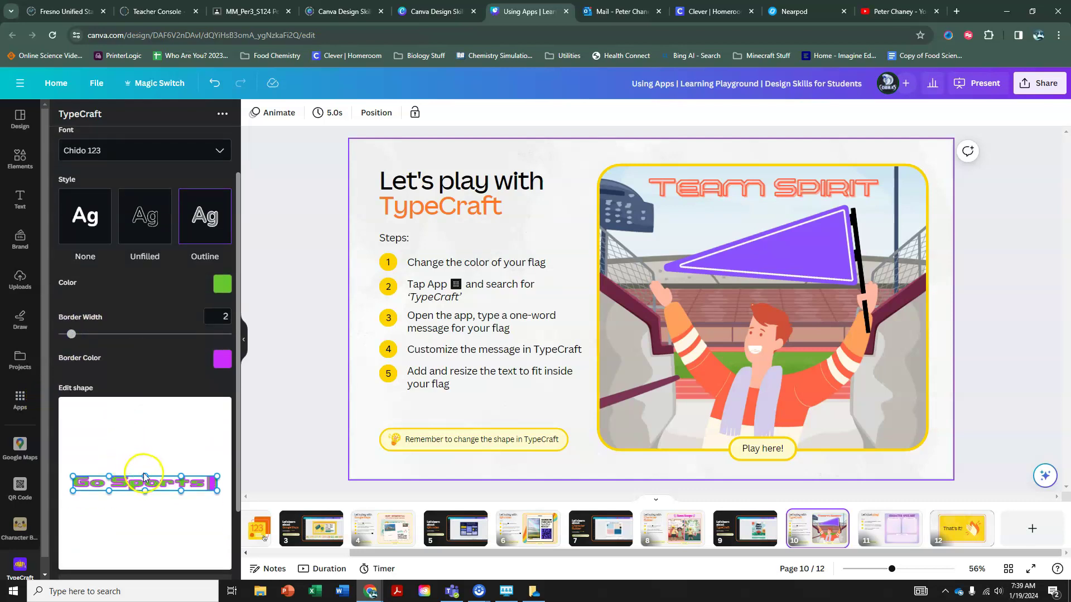
pyautogui.moveTo(146, 478); pyautogui.dragTo(148, 462)
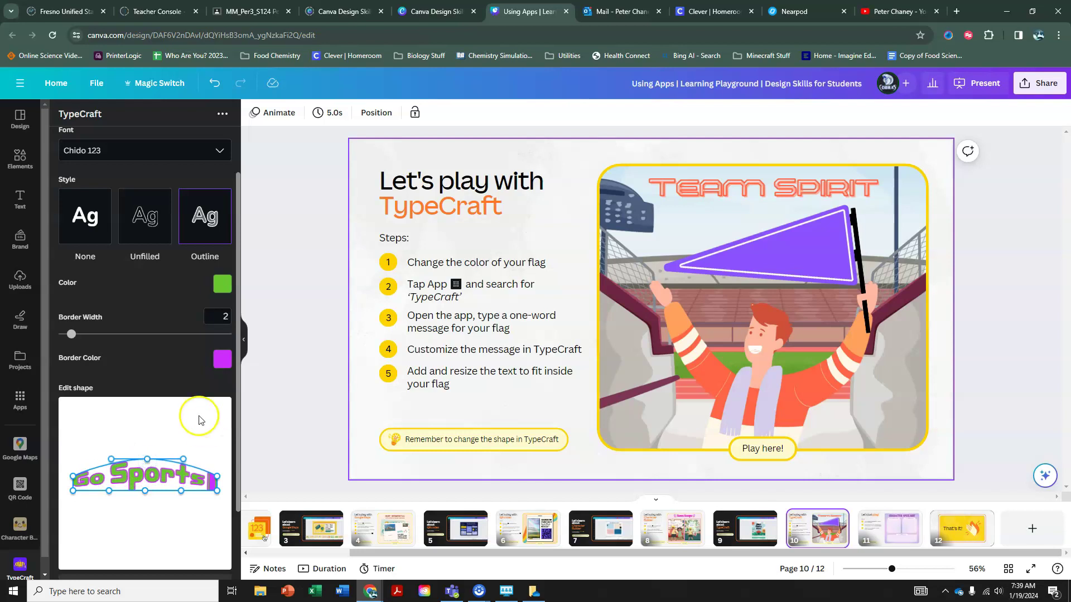
pyautogui.scroll(-2, 190, 418)
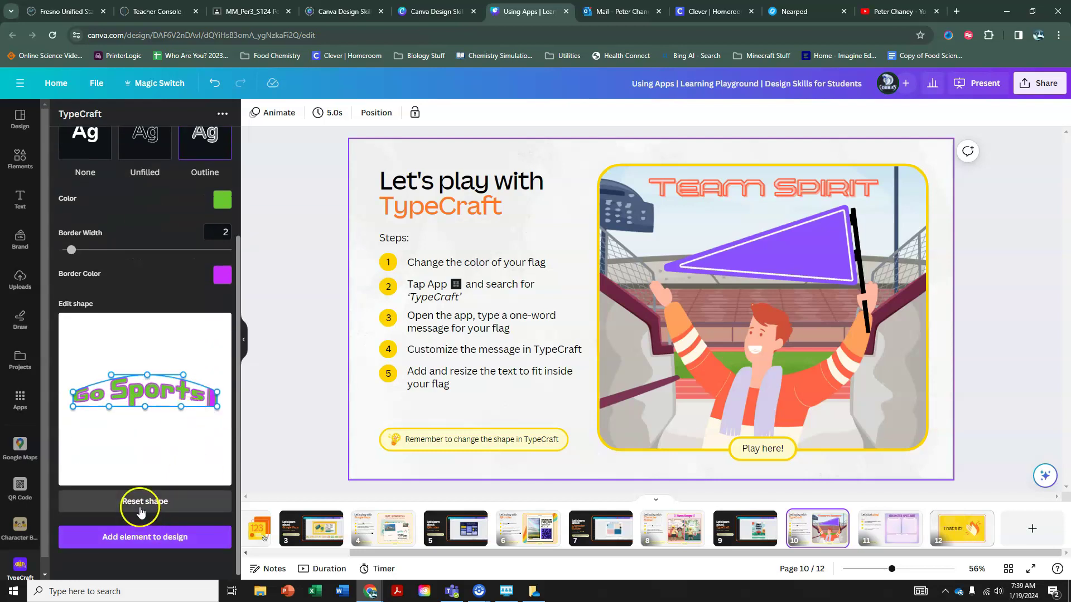
# - Add the Go Sports lettering to the slide, shrink it and set it on the purple flag
pyautogui.click(134, 537)
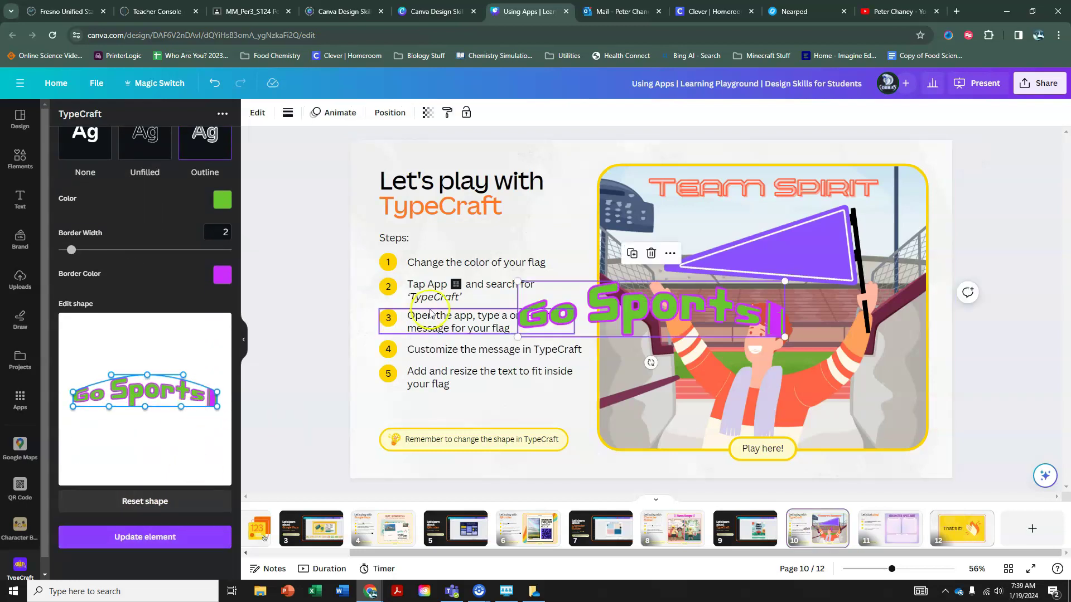
pyautogui.moveTo(515, 278); pyautogui.dragTo(627, 311)
pyautogui.moveTo(702, 315); pyautogui.dragTo(770, 255)
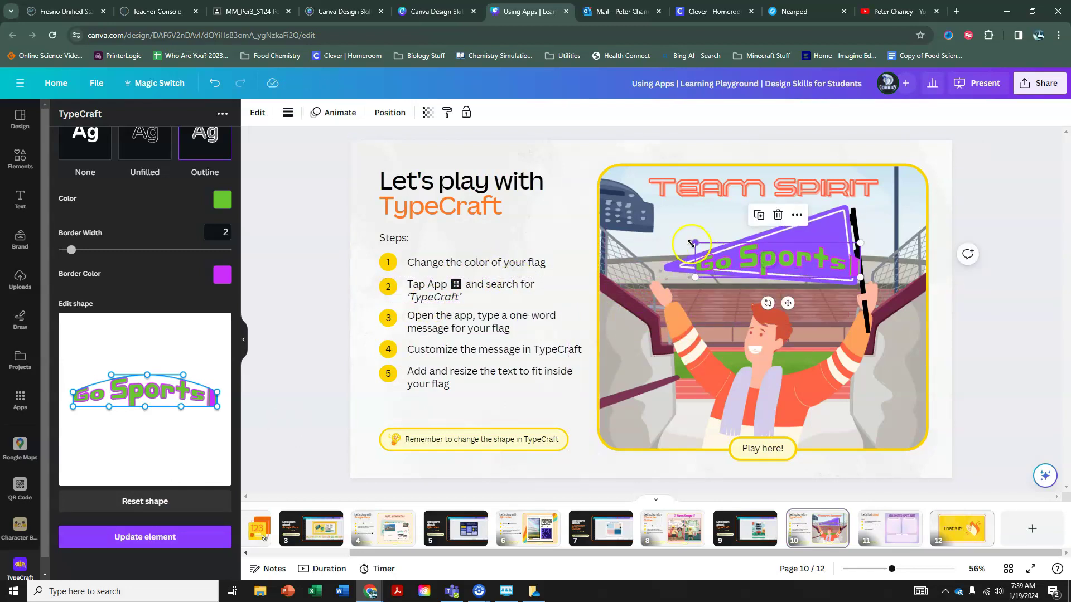
pyautogui.moveTo(695, 244); pyautogui.dragTo(766, 253)
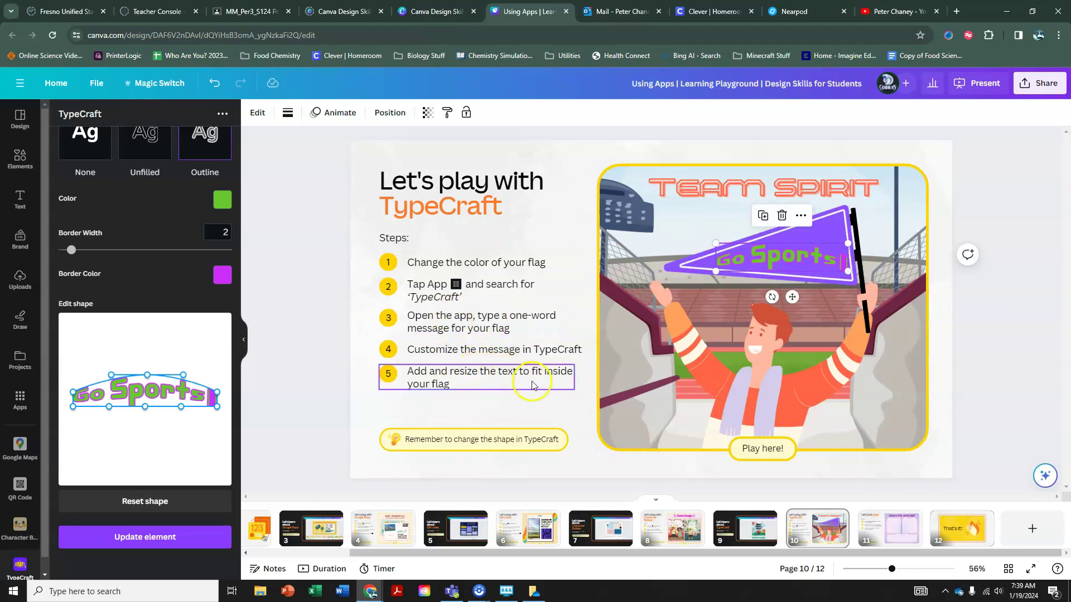
# - On slide 11, build a Character Builder figure with a curly-haired head, surprised face, green dress and yellow hair
pyautogui.click(894, 530)
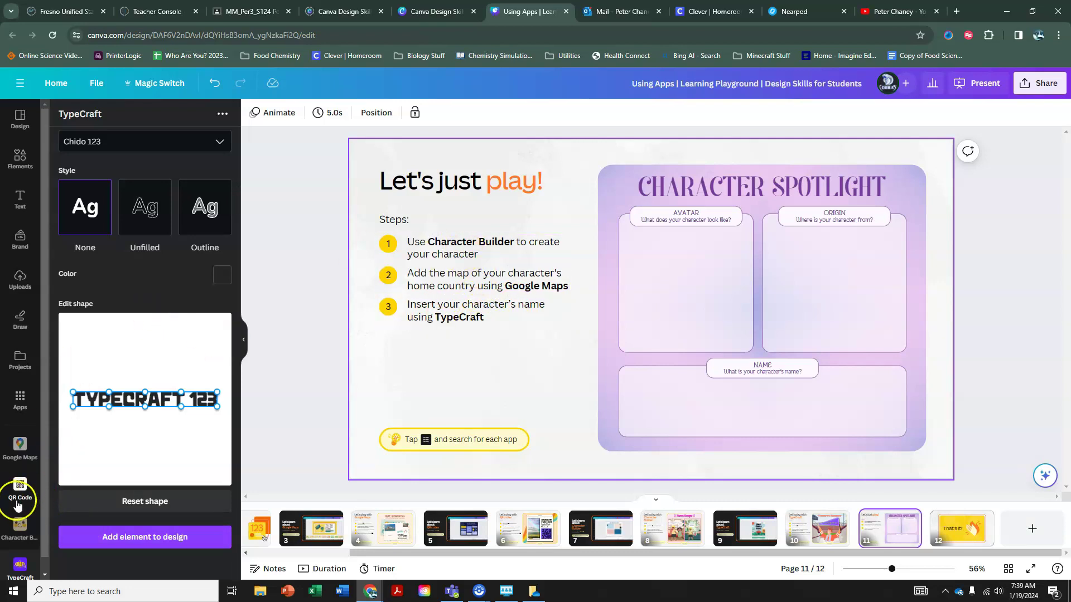
pyautogui.click(20, 524)
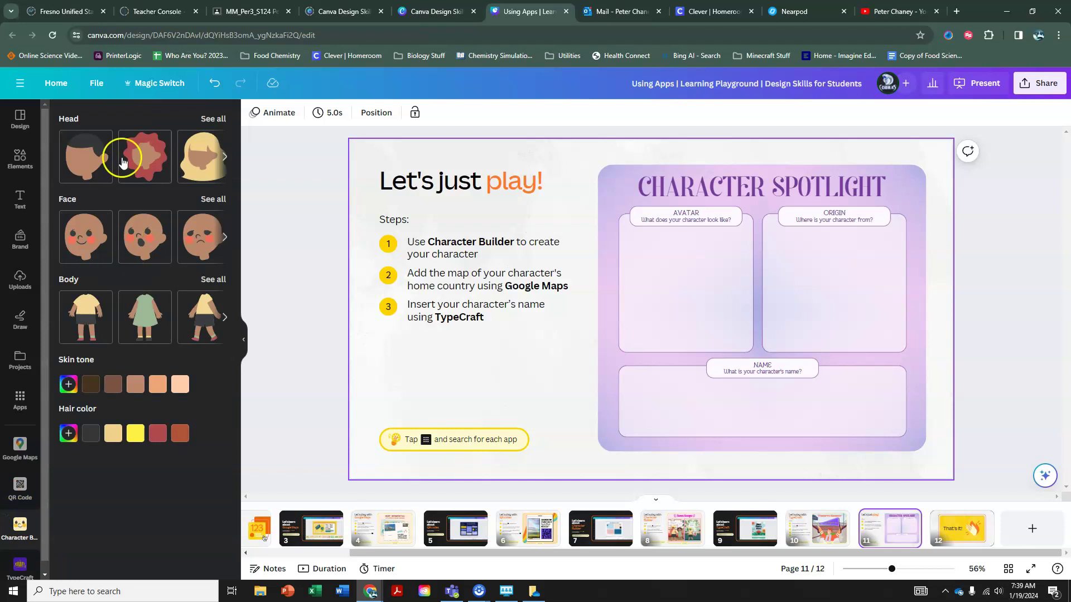
pyautogui.click(123, 163)
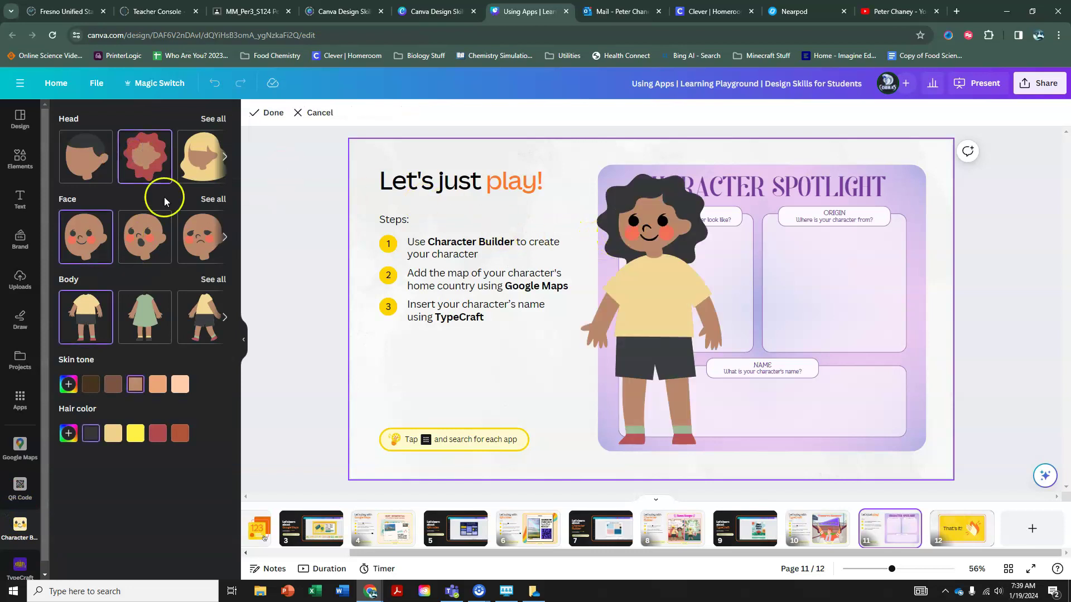
pyautogui.click(139, 239)
pyautogui.click(139, 318)
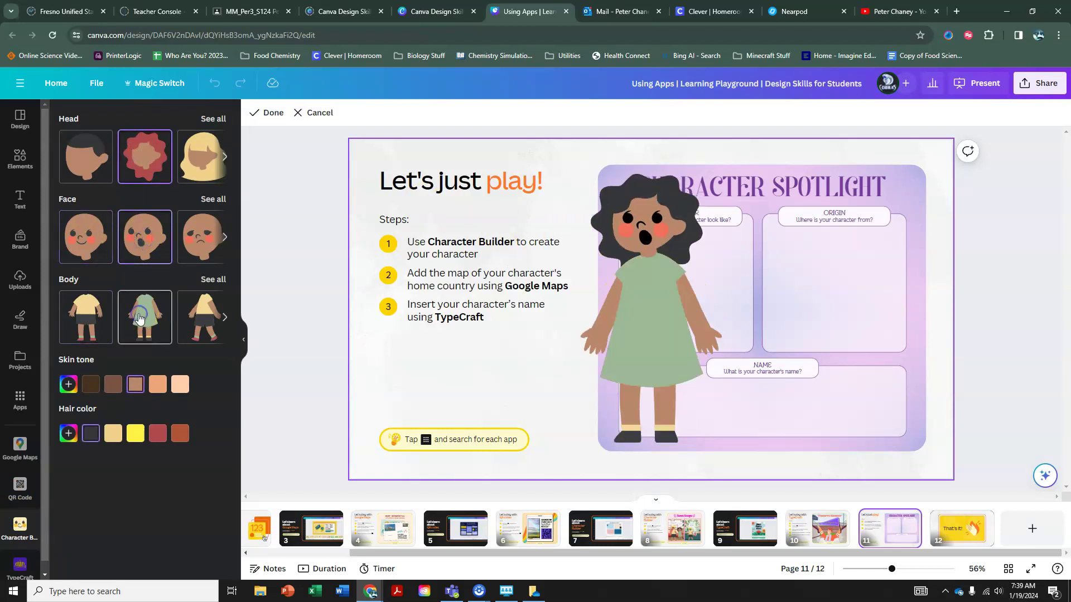
pyautogui.click(135, 434)
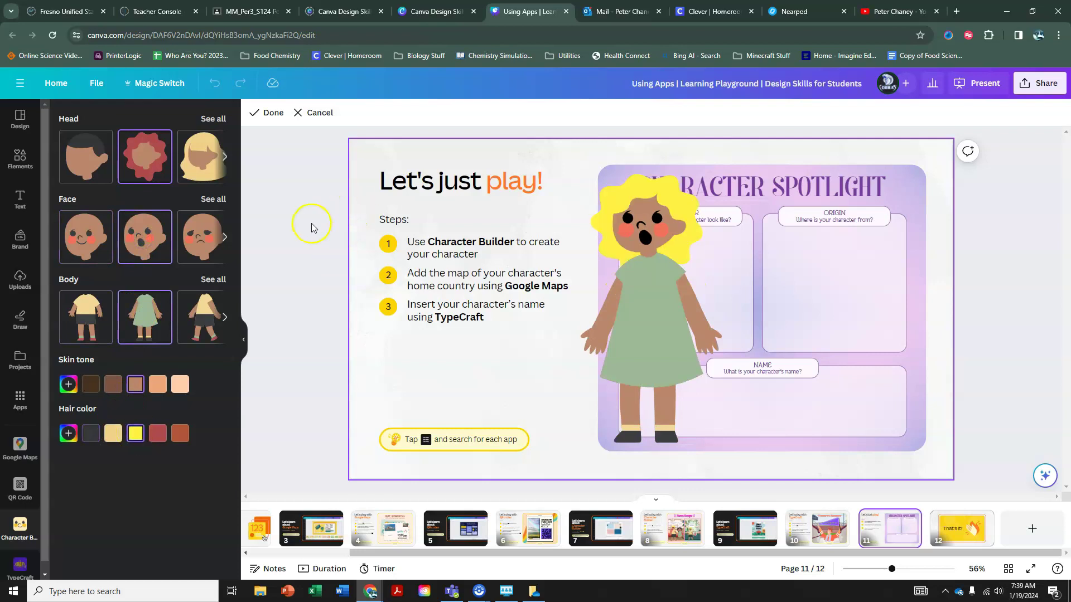
# - Insert the character, shrink it and place it in the Avatar box
pyautogui.click(272, 113)
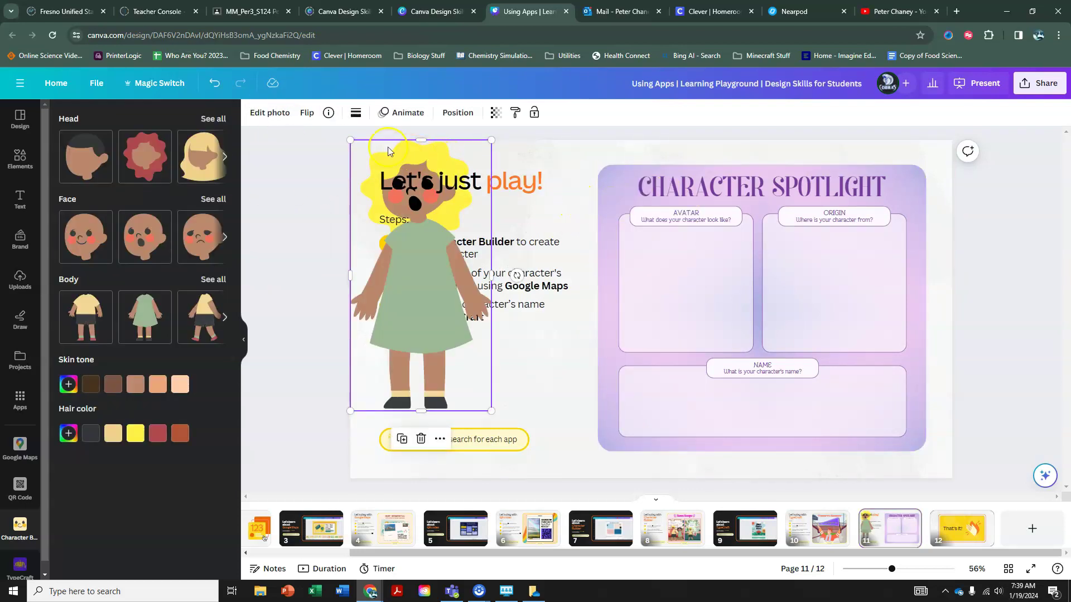
pyautogui.moveTo(352, 141); pyautogui.dragTo(428, 291)
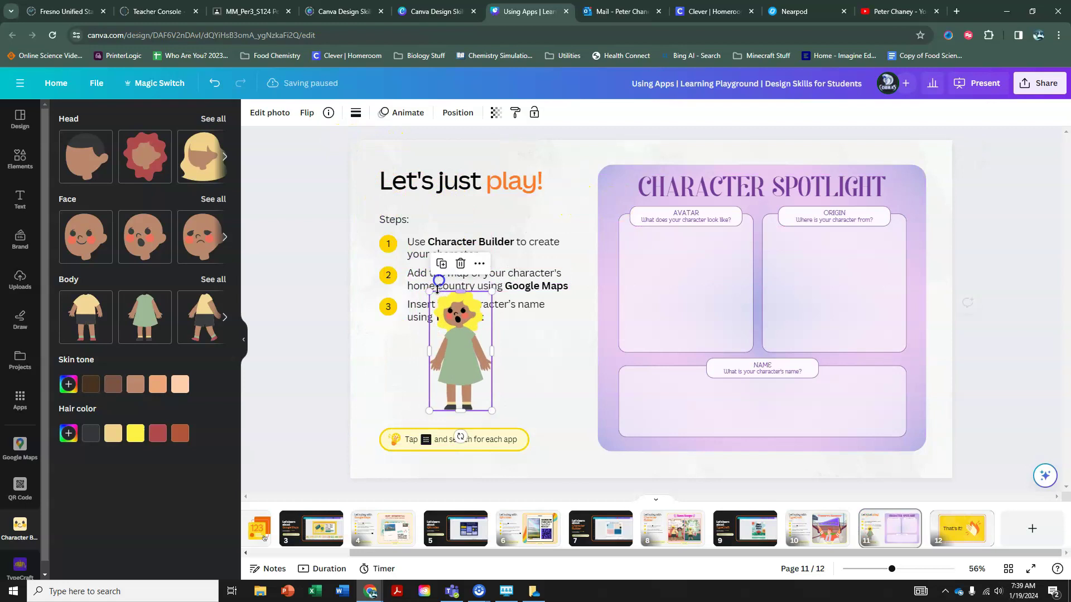
pyautogui.moveTo(463, 337); pyautogui.dragTo(689, 277)
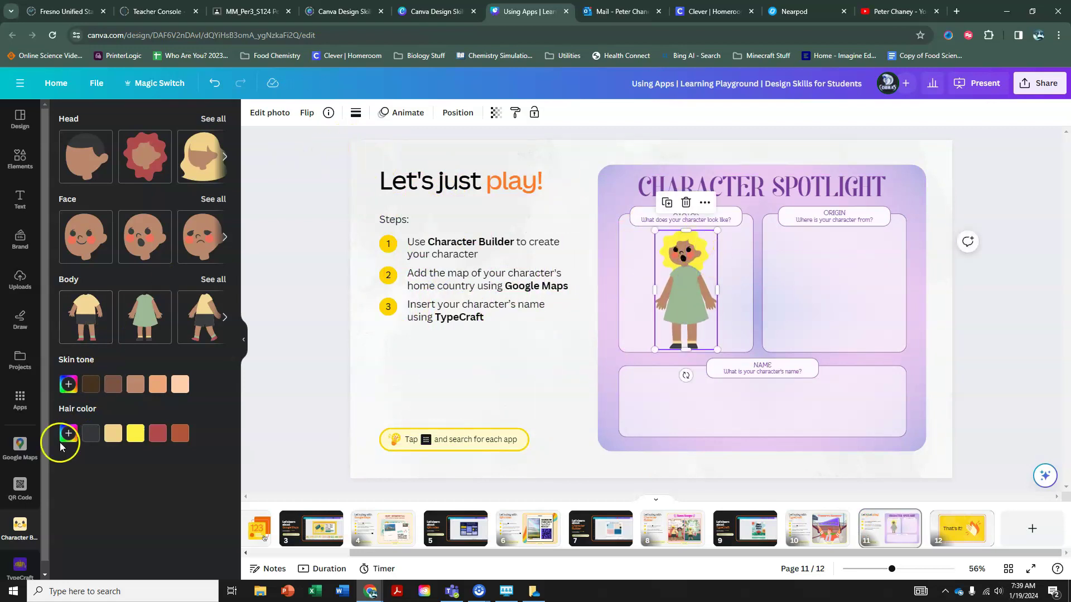
# - Search Google Maps for 'rus' and insert the Russia map onto the slide
pyautogui.click(20, 445)
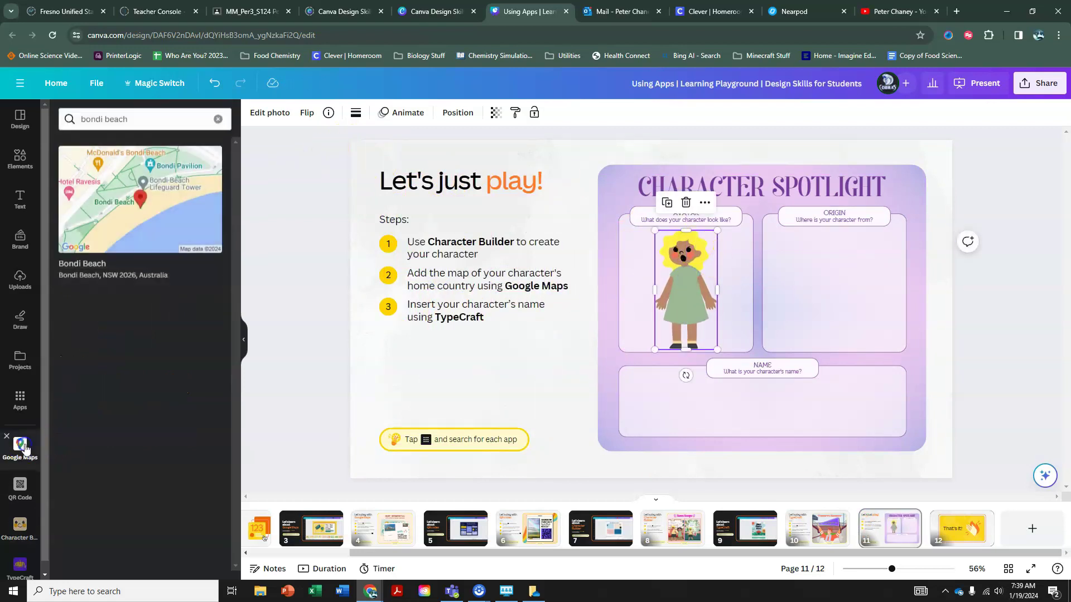
pyautogui.tripleClick(121, 120)
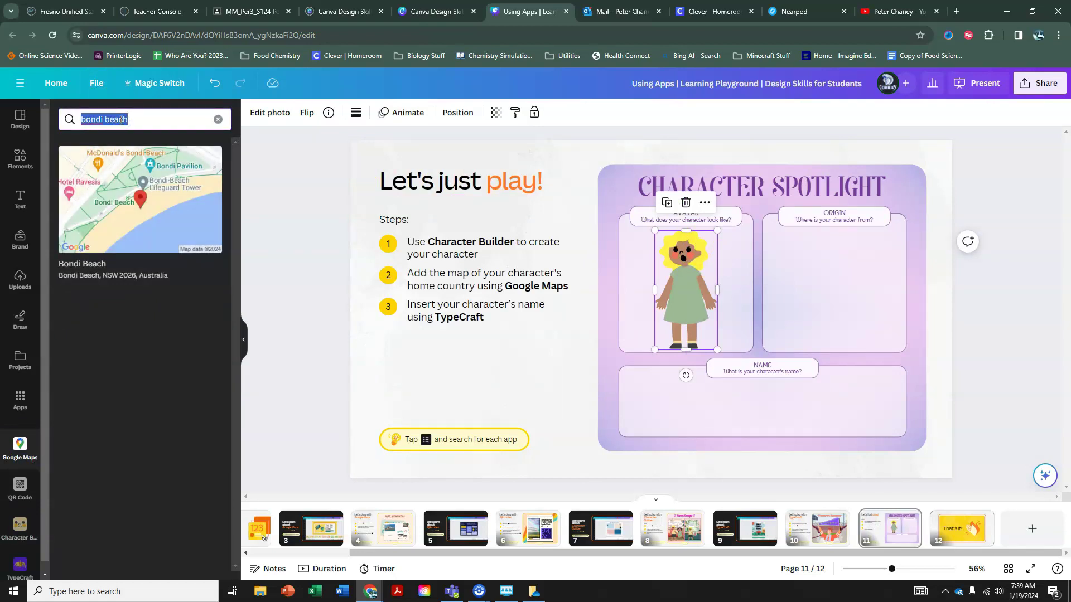
pyautogui.write('russia')
pyautogui.press('Return')
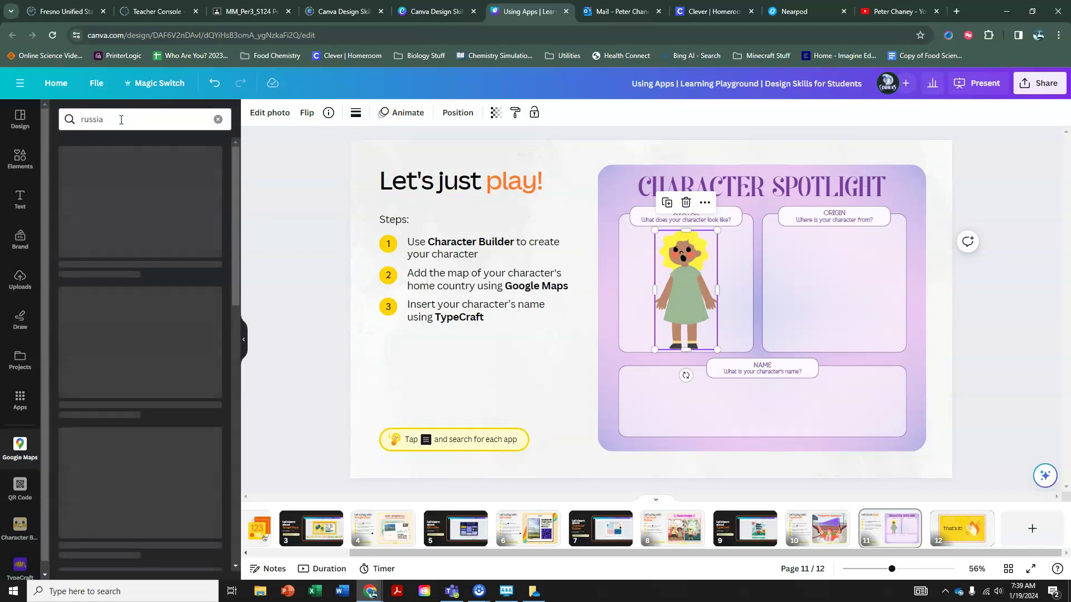
pyautogui.click(76, 209)
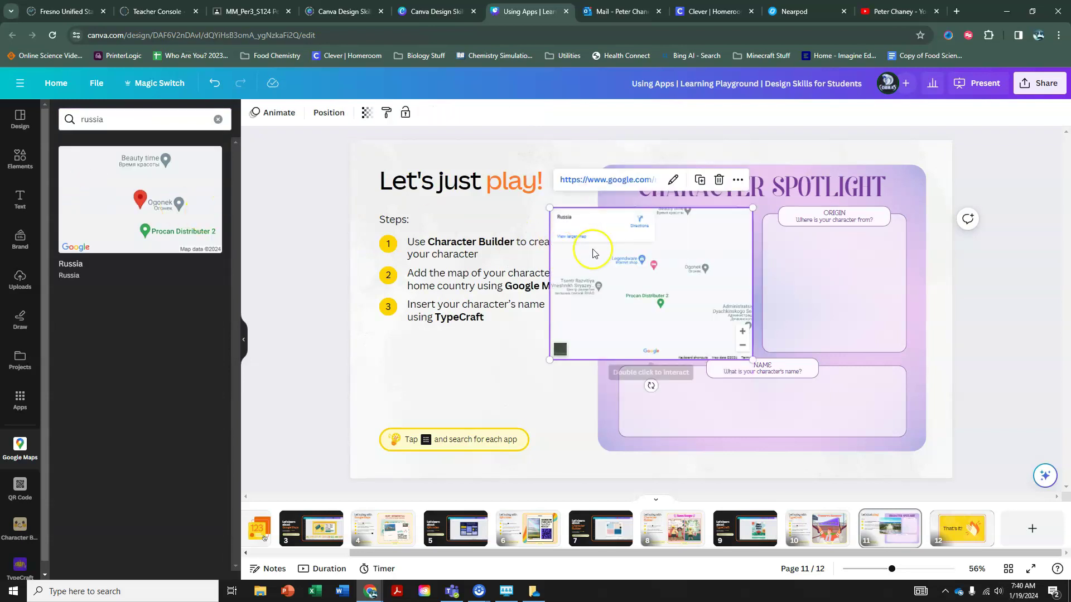
pyautogui.click(651, 256)
# - Move the Russia map into the Origin box and resize it to fill the box
pyautogui.moveTo(651, 256); pyautogui.dragTo(805, 262)
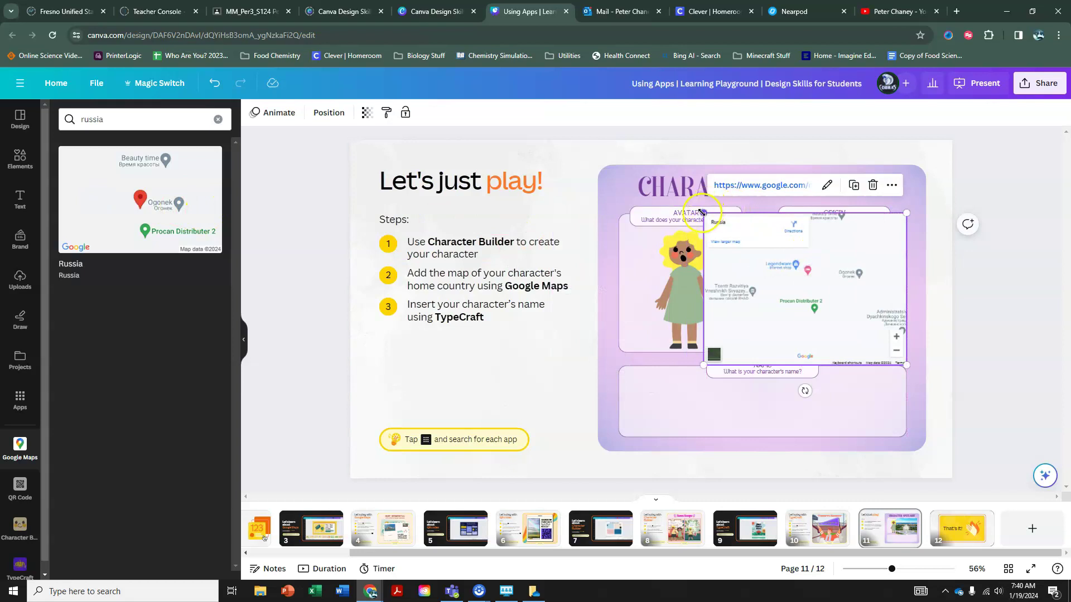
pyautogui.moveTo(703, 213); pyautogui.dragTo(782, 241)
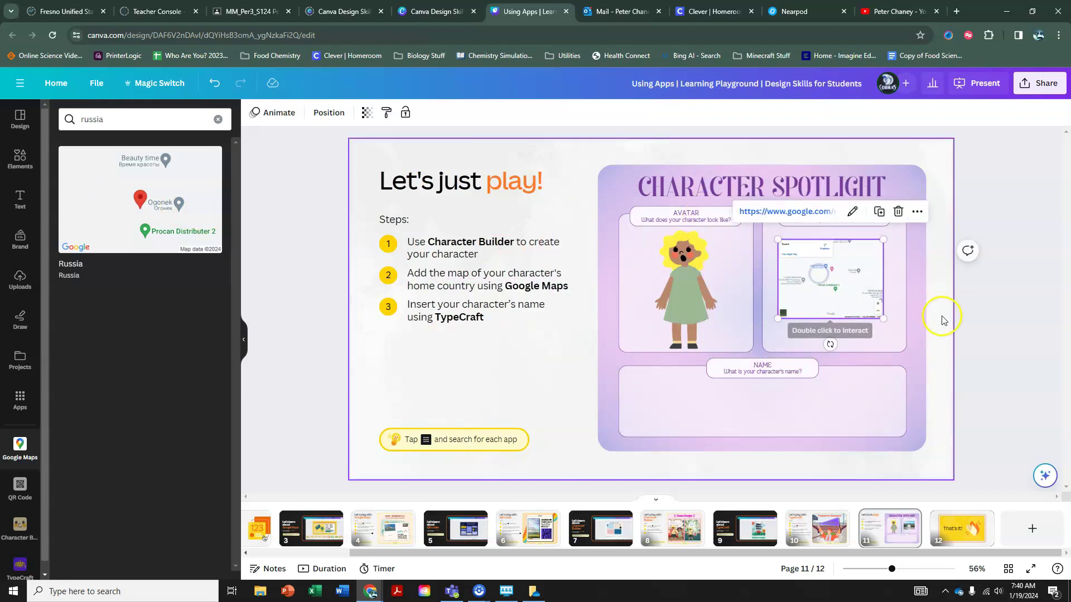
pyautogui.moveTo(883, 318); pyautogui.dragTo(901, 333)
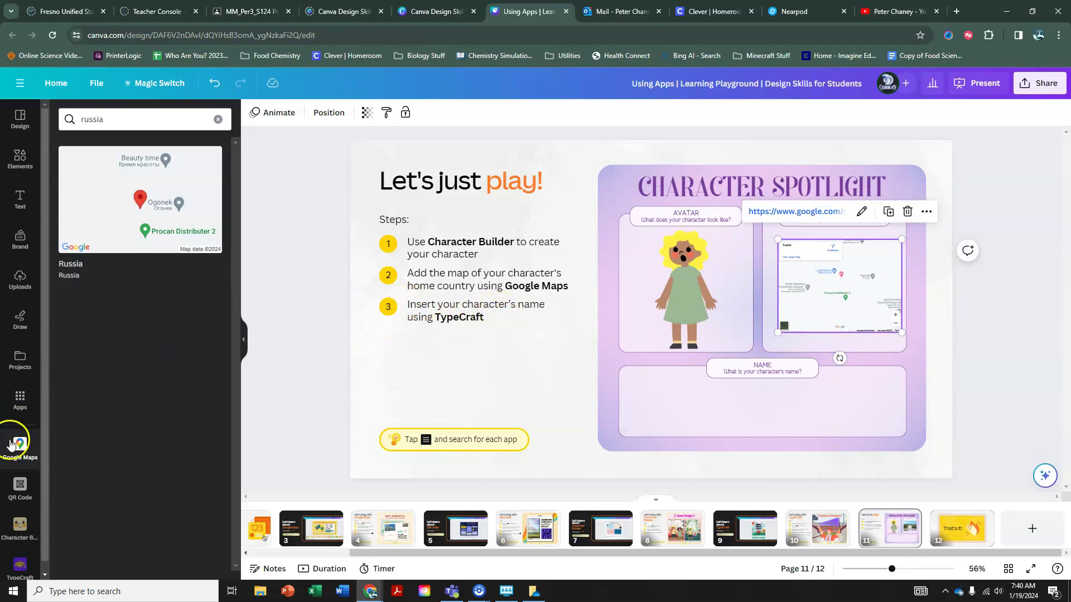
# - In TypeCraft, replace the lettering with 'Jill' in the Clm Ralley 123 font
pyautogui.click(19, 565)
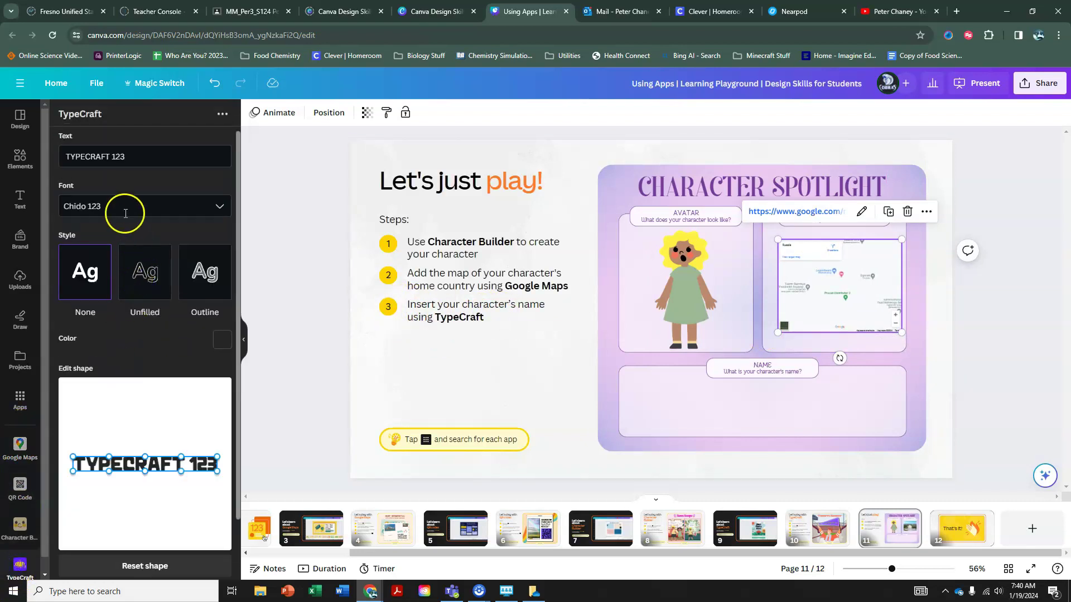
pyautogui.tripleClick(112, 159)
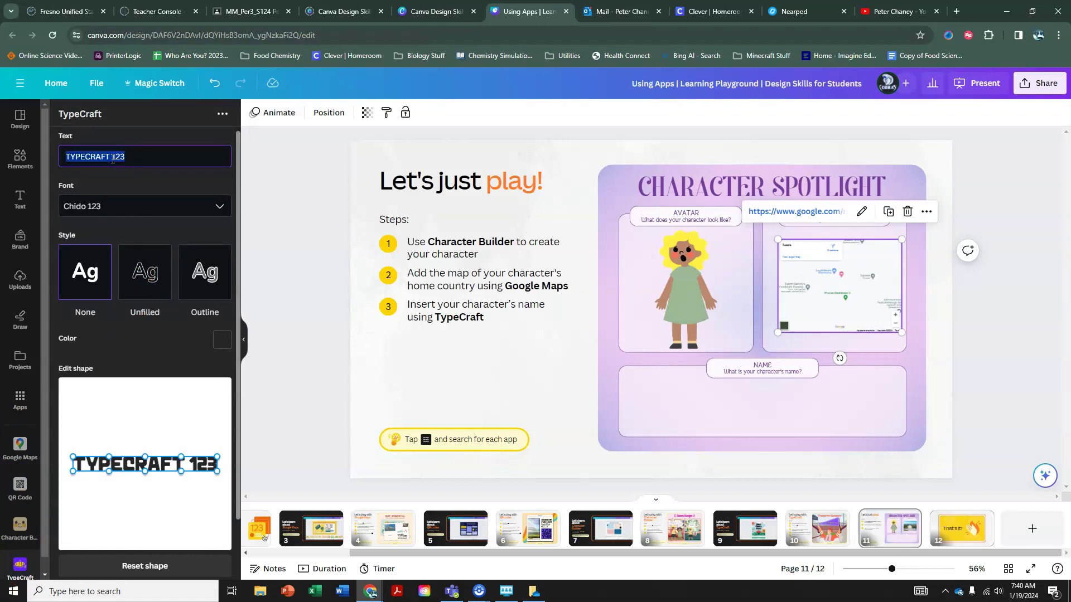
pyautogui.write('Jill')
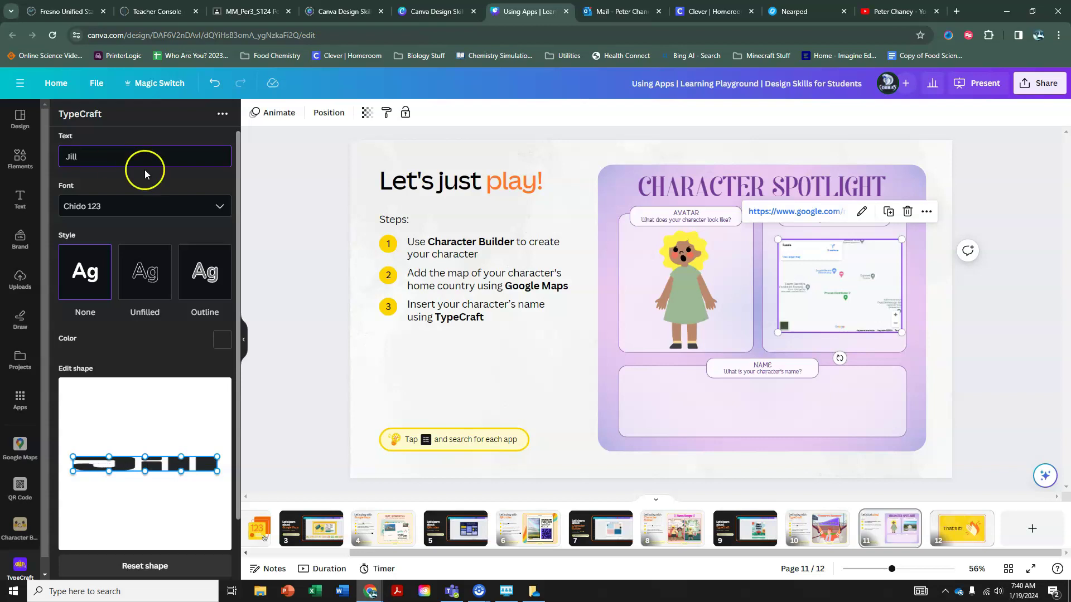
pyautogui.click(144, 206)
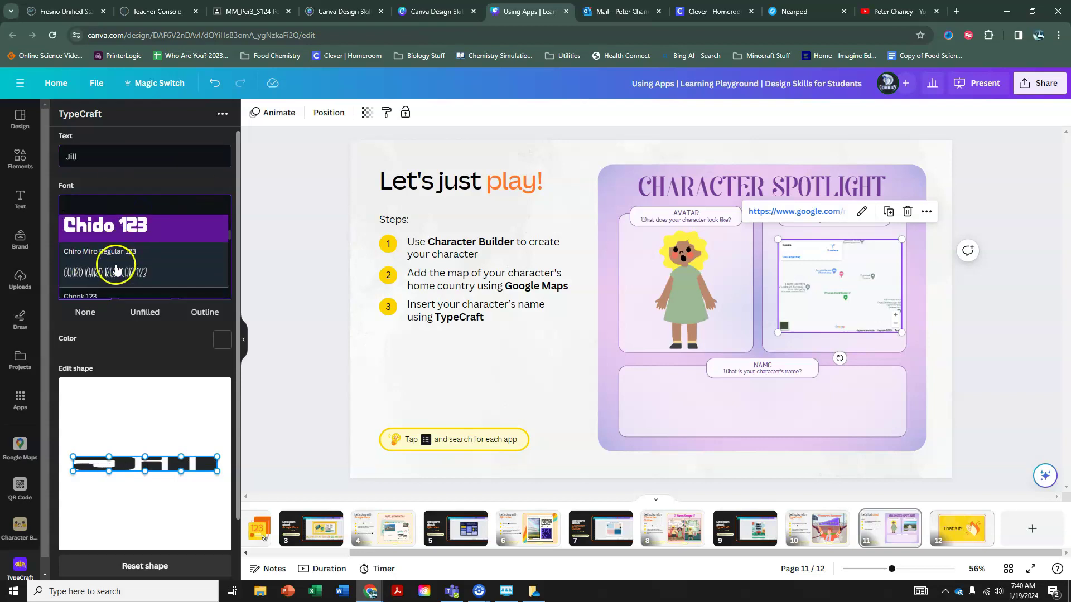
pyautogui.scroll(-2, 116, 258)
pyautogui.click(119, 262)
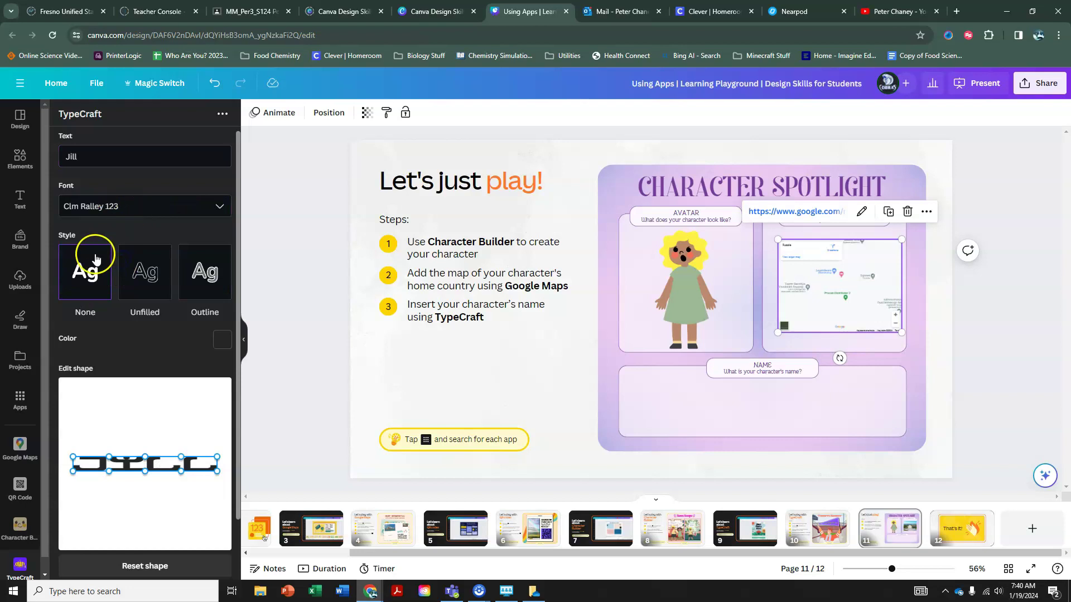
# - Make the lettering unfilled with a cyan #2dfff2 border and curve its bottom edge into an arc
pyautogui.click(145, 271)
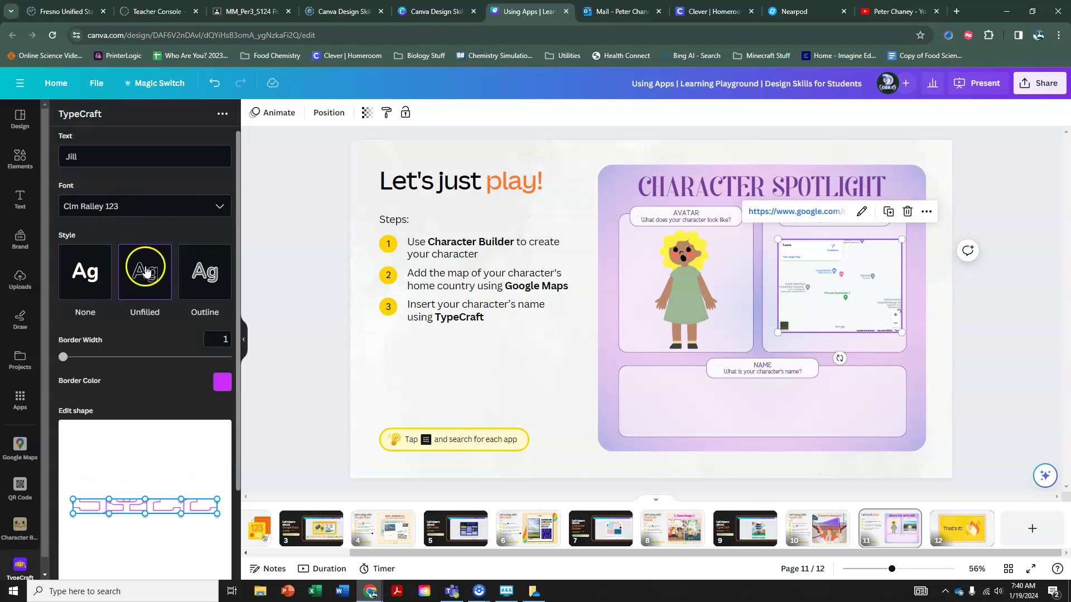
pyautogui.click(219, 382)
pyautogui.click(143, 319)
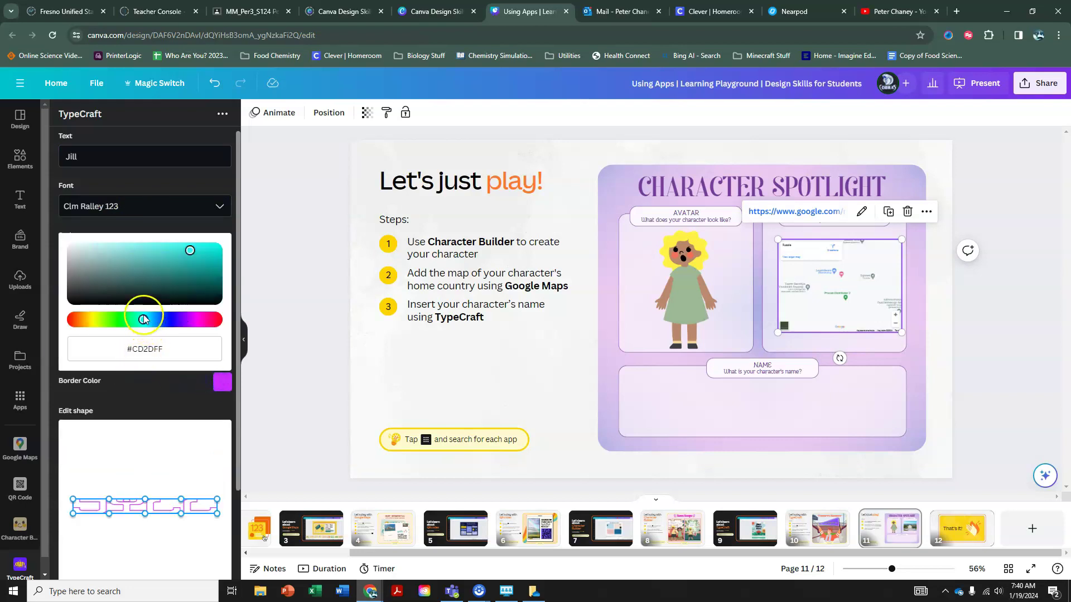
pyautogui.click(145, 411)
pyautogui.scroll(-2, 145, 399)
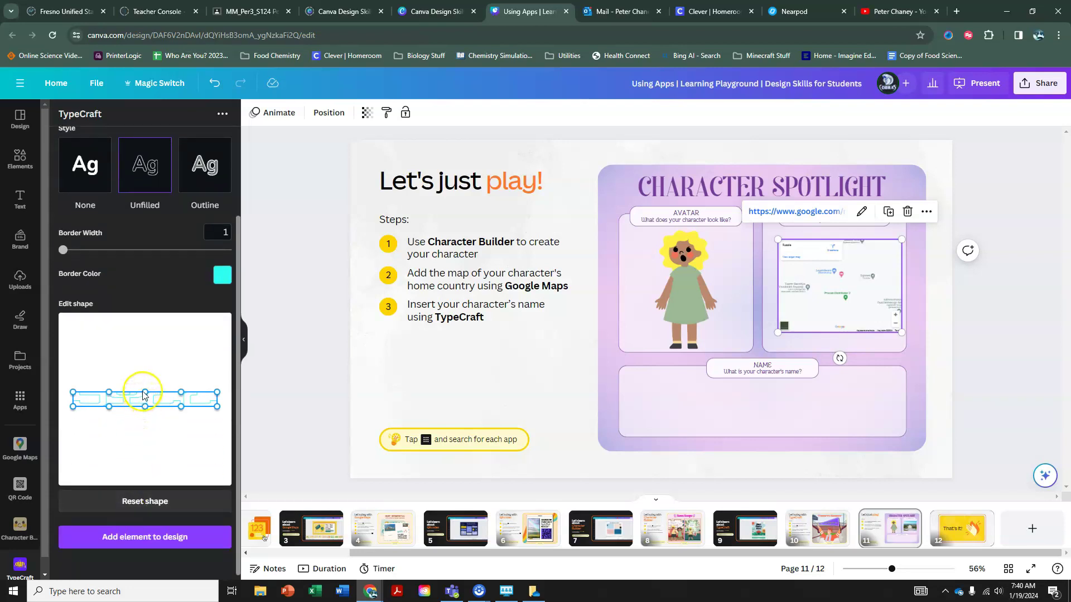
pyautogui.moveTo(145, 407); pyautogui.dragTo(145, 423)
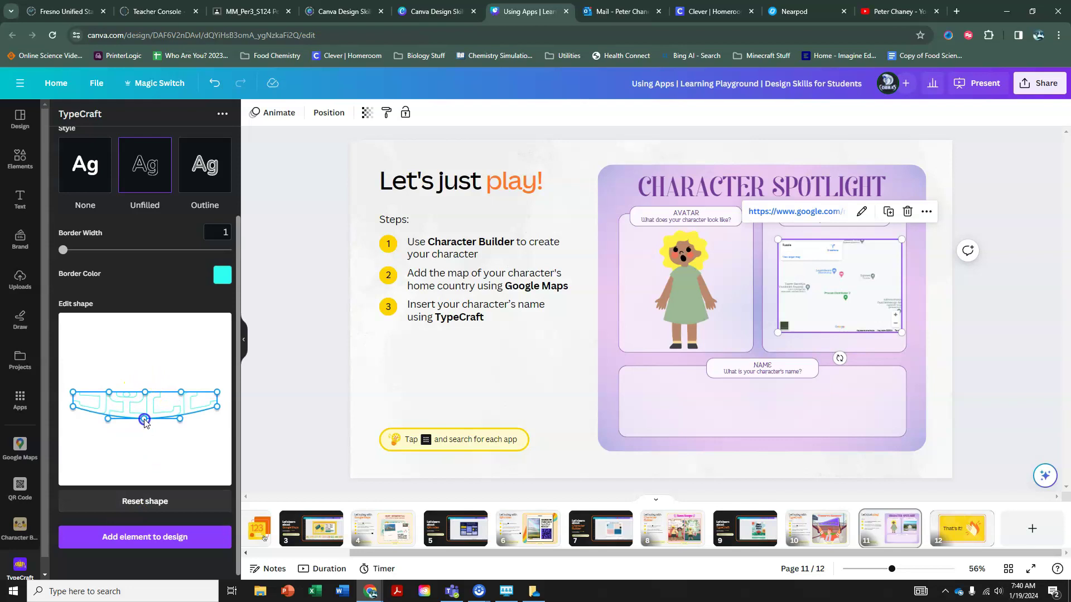
# - Add the arched cyan 'Jill' lettering to slide 11, shrink it and fit it into the Name box
pyautogui.click(140, 537)
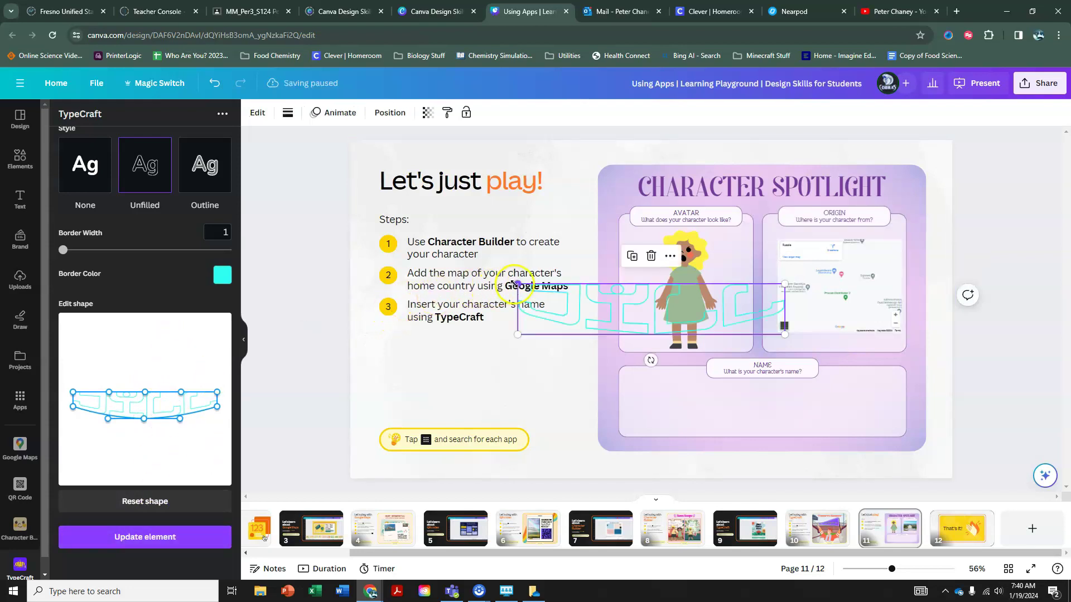
pyautogui.moveTo(512, 283); pyautogui.dragTo(617, 303)
pyautogui.moveTo(678, 320); pyautogui.dragTo(737, 406)
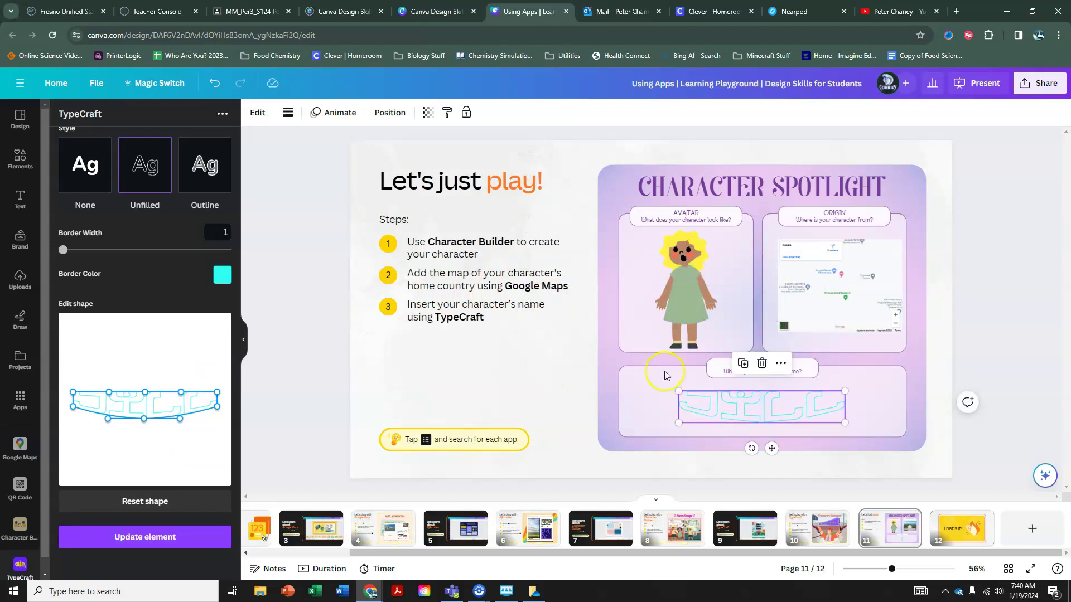